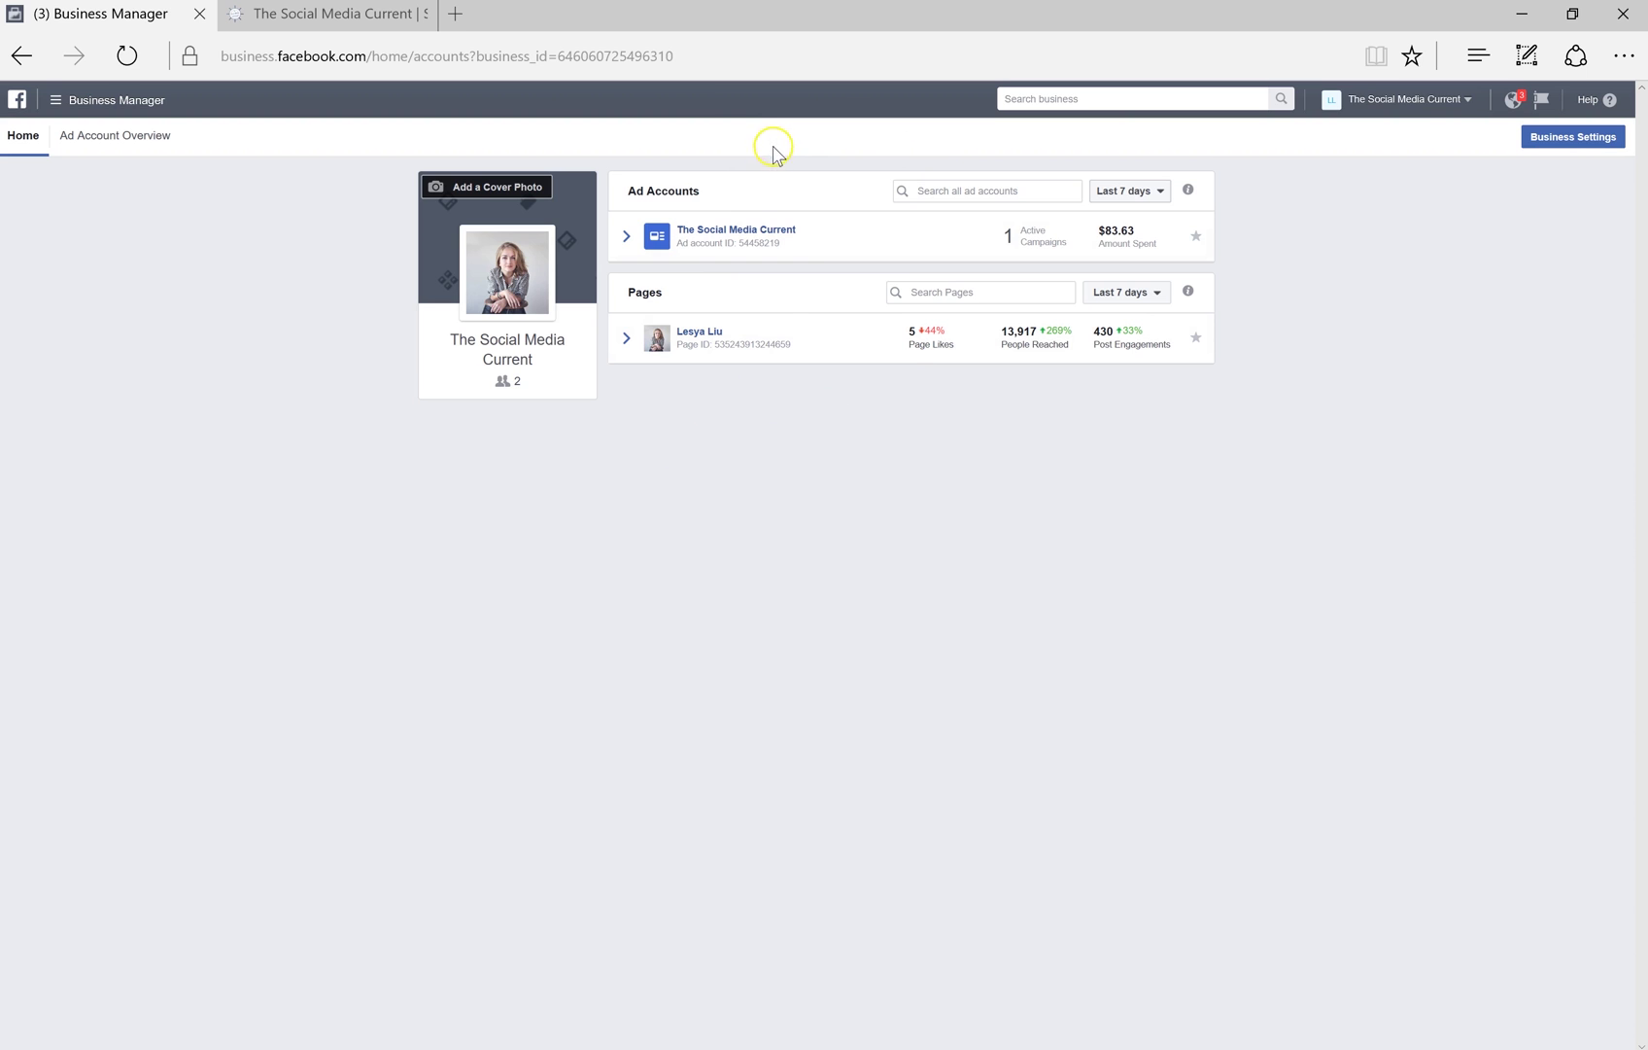
Step: Open Ads Manager for The Social Media Current ad account from Business Manager
left_click(743, 237)
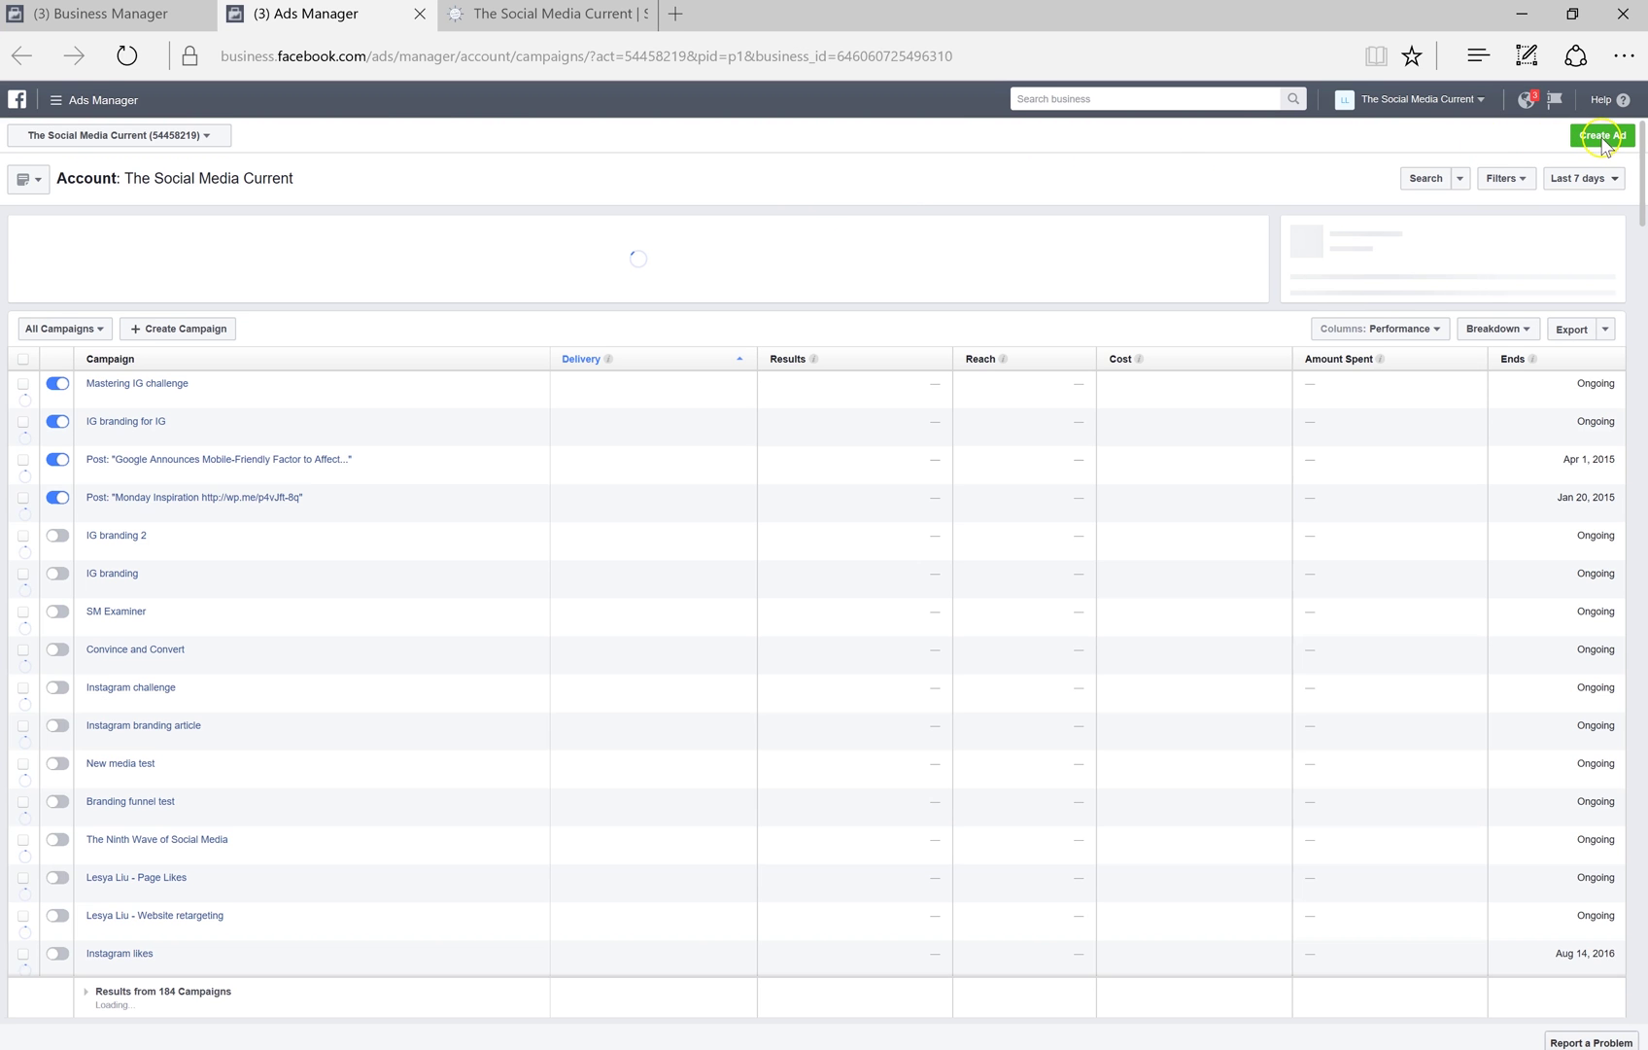
Step: Create a Traffic-objective campaign named 'Traffic ad demo' and continue to its ad set
left_click(1602, 137)
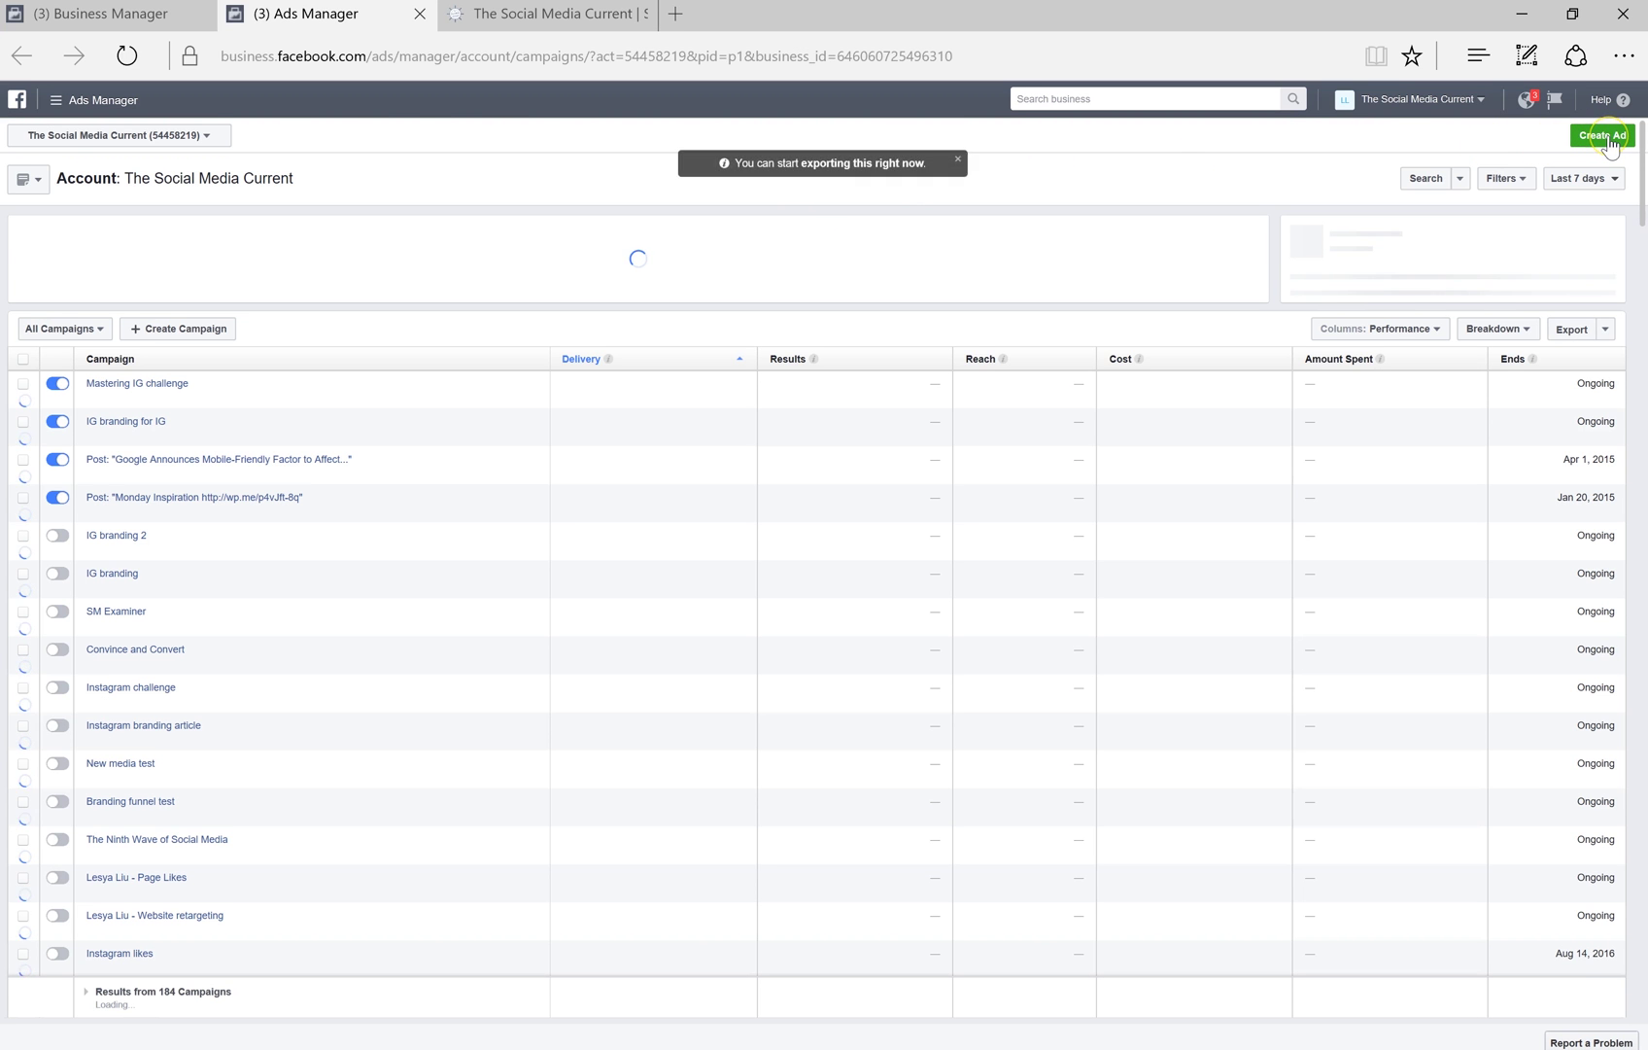
left_click(1606, 138)
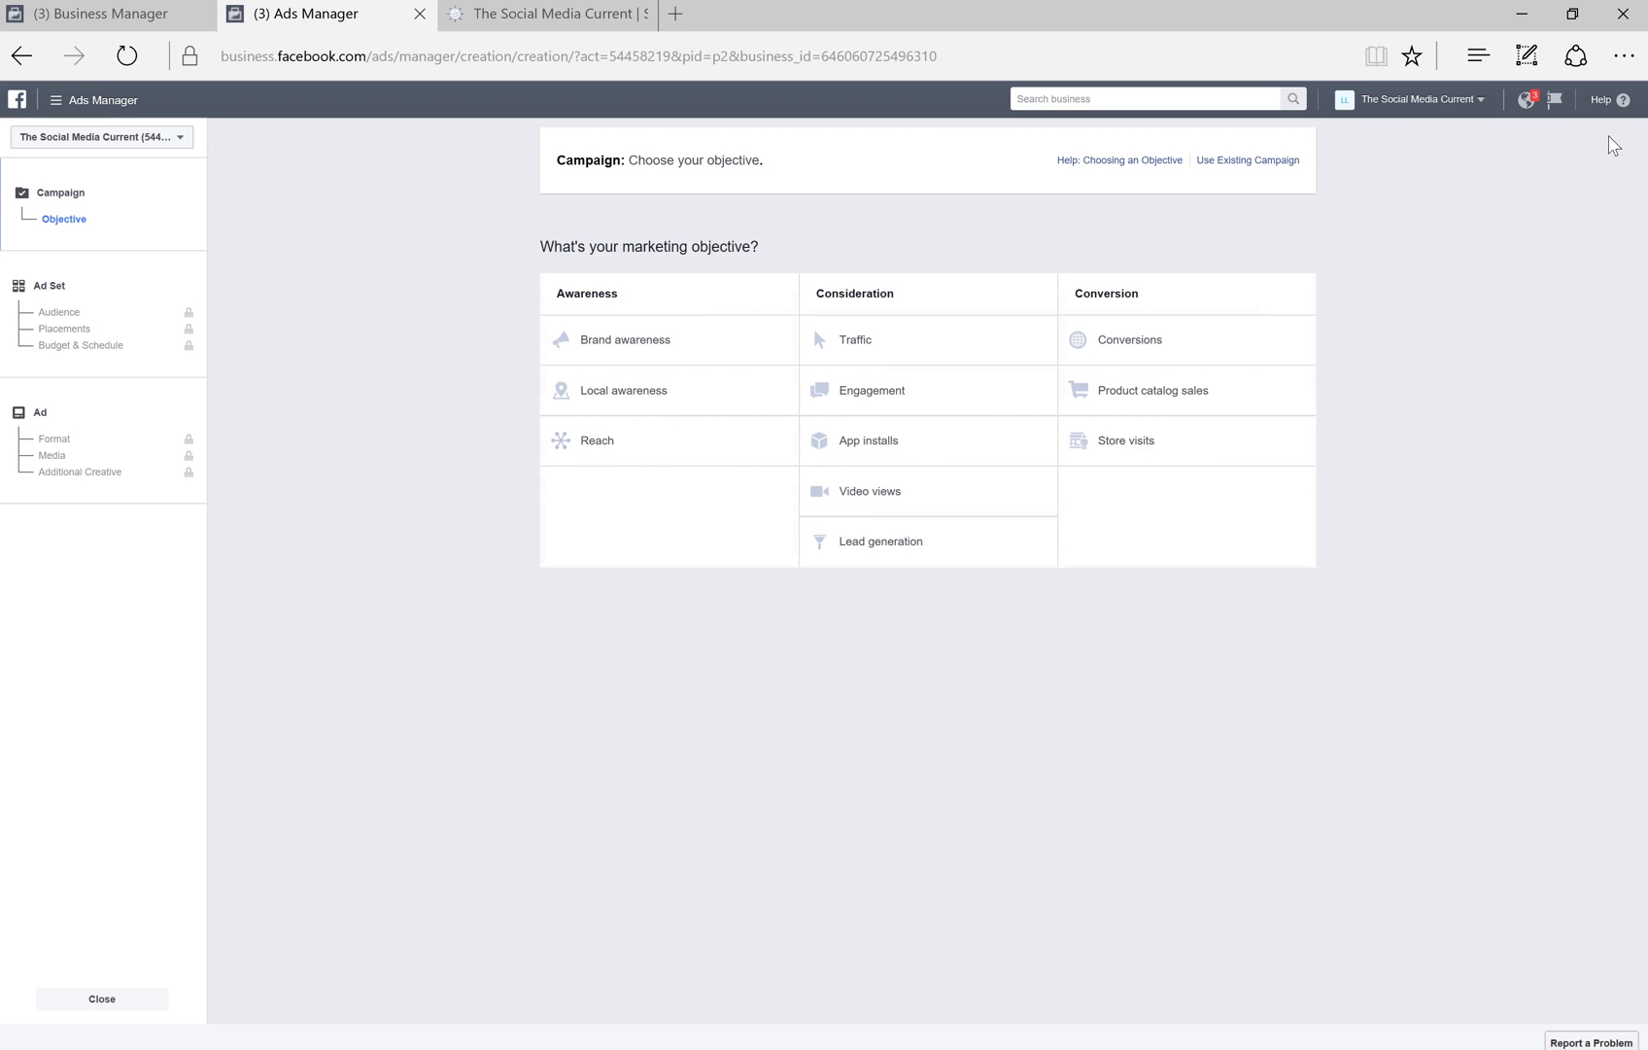
left_click(957, 342)
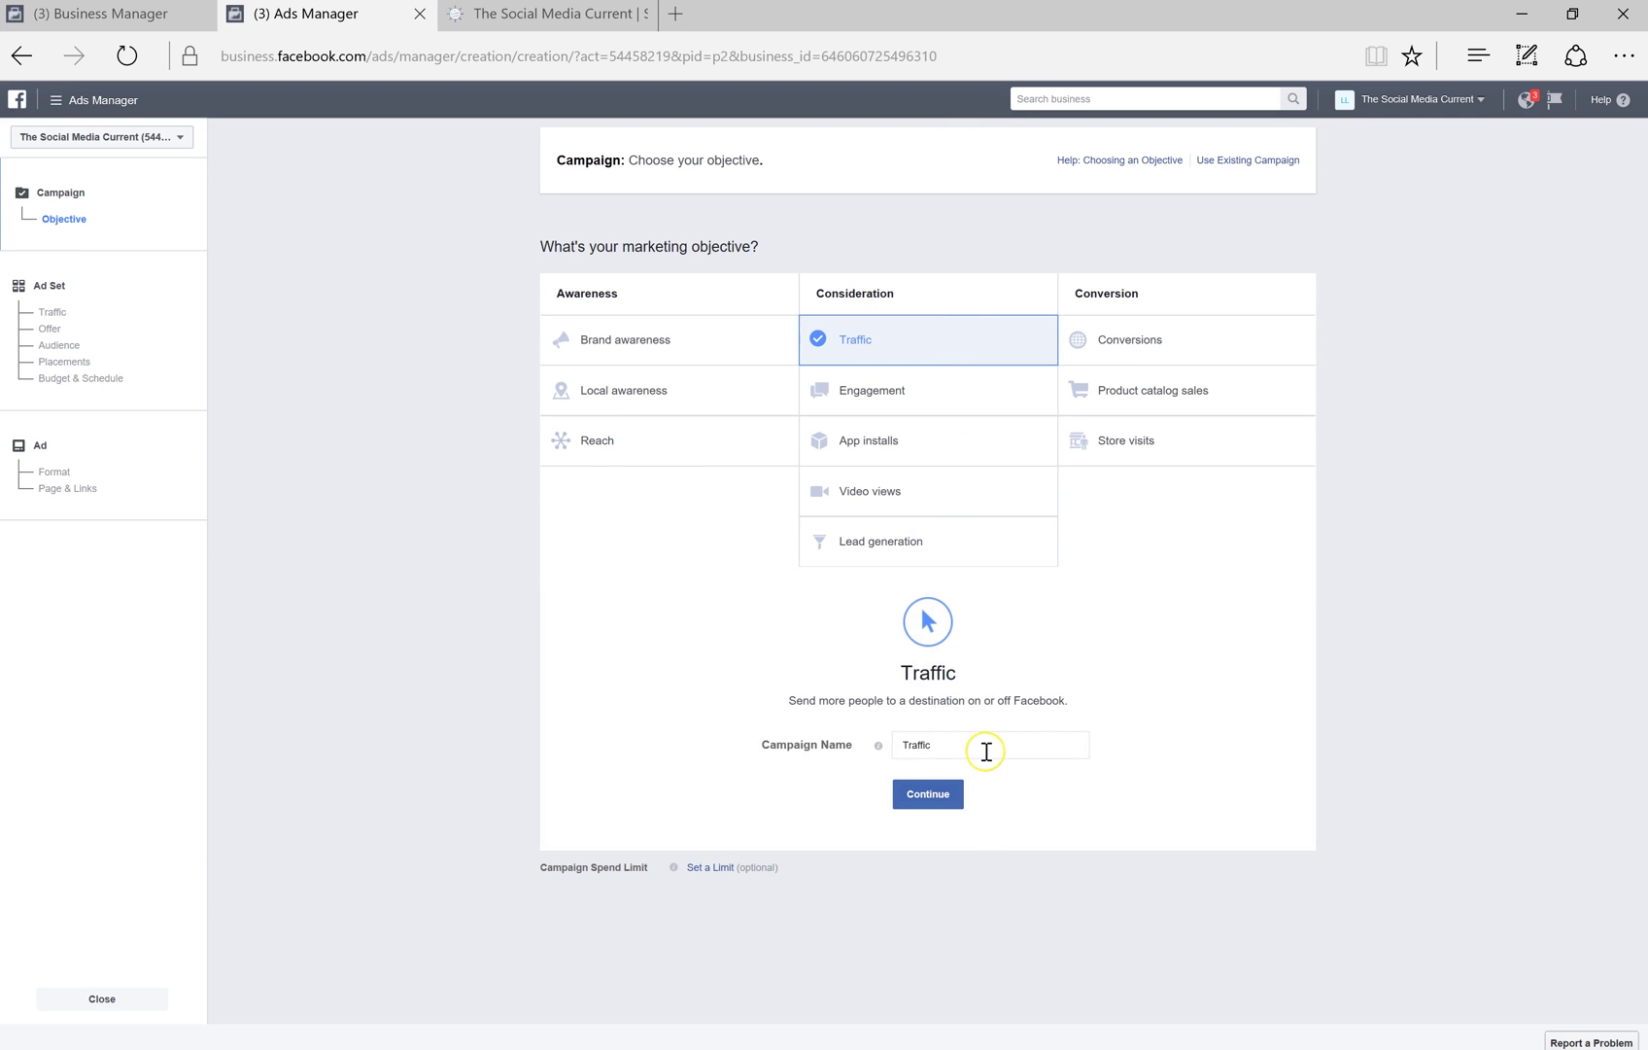
left_click(986, 751)
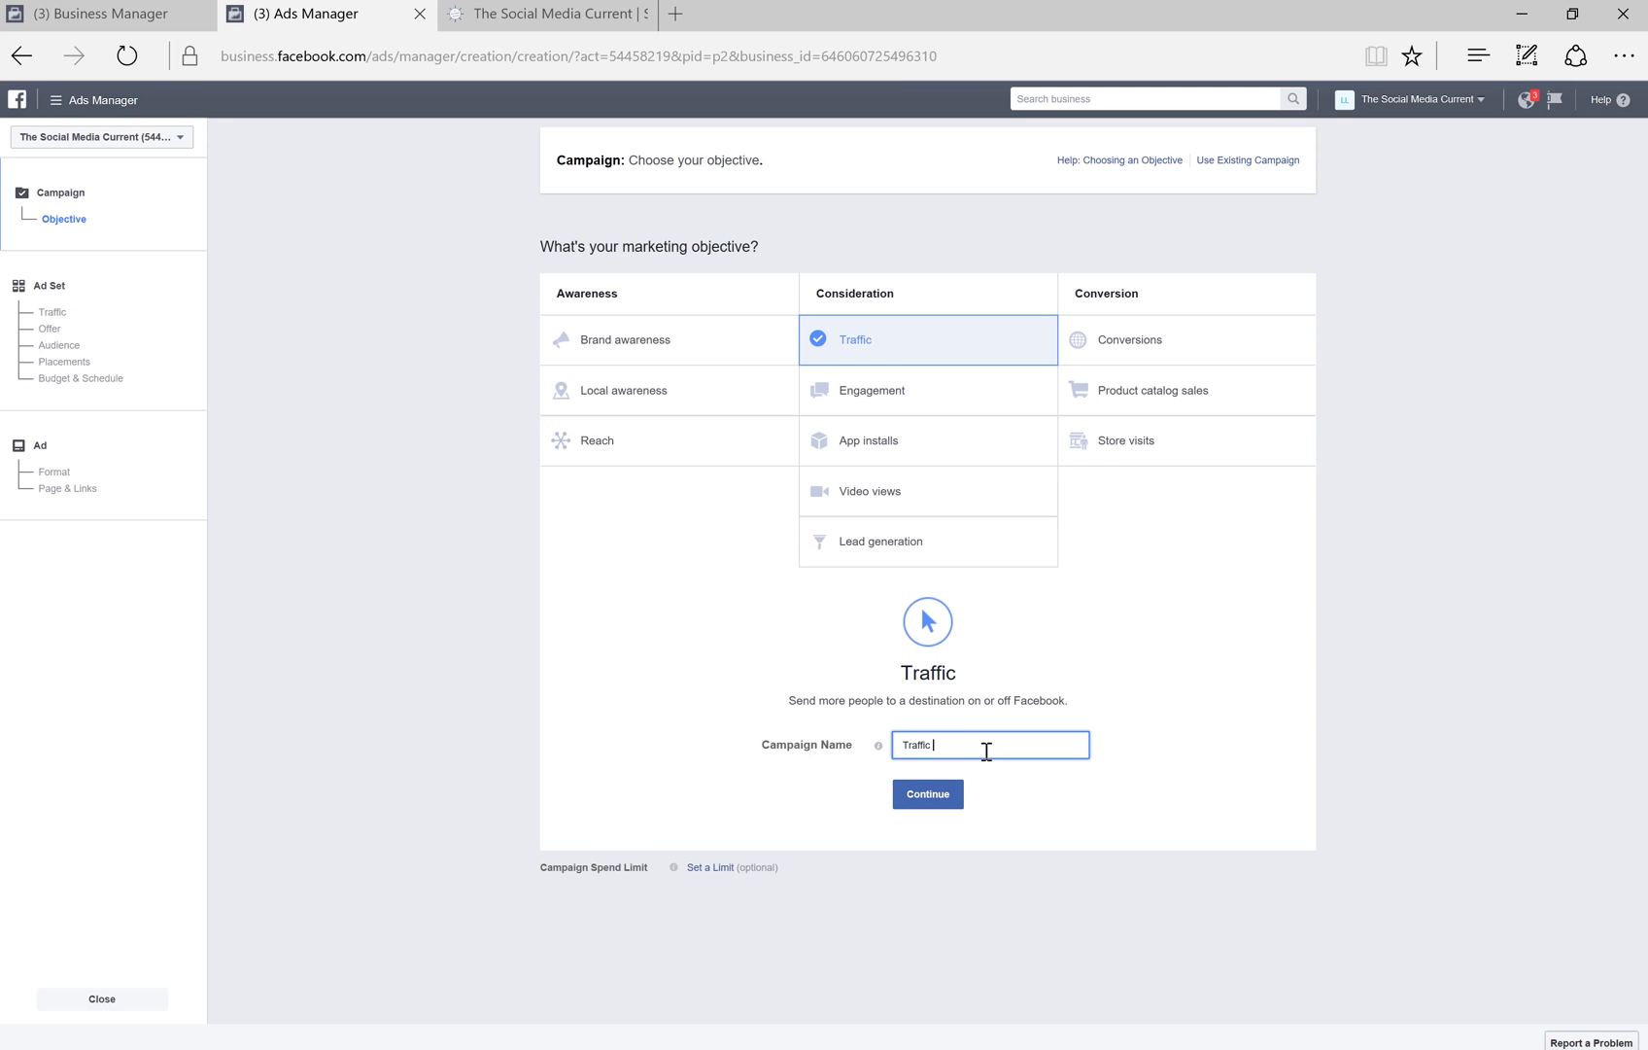
left_click(942, 797)
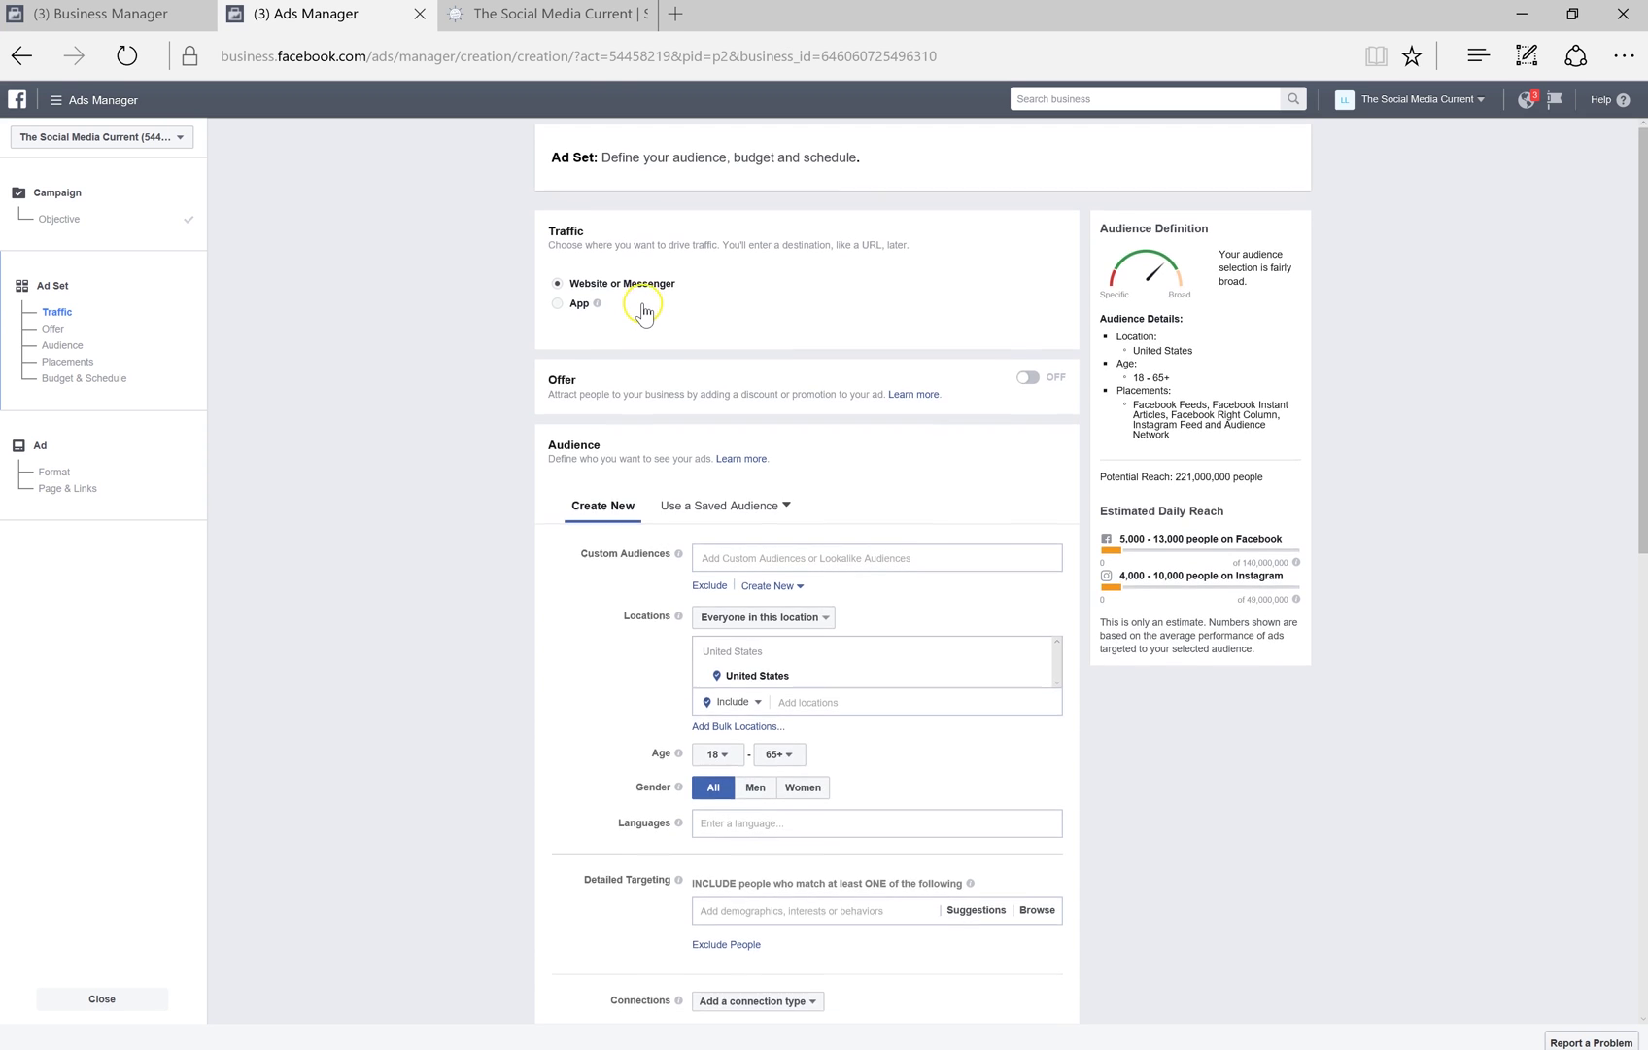
Step: Glance over the Ads Manager All Tools menu without choosing anything, then reach the Audience section
scroll(642, 309, "down", 3)
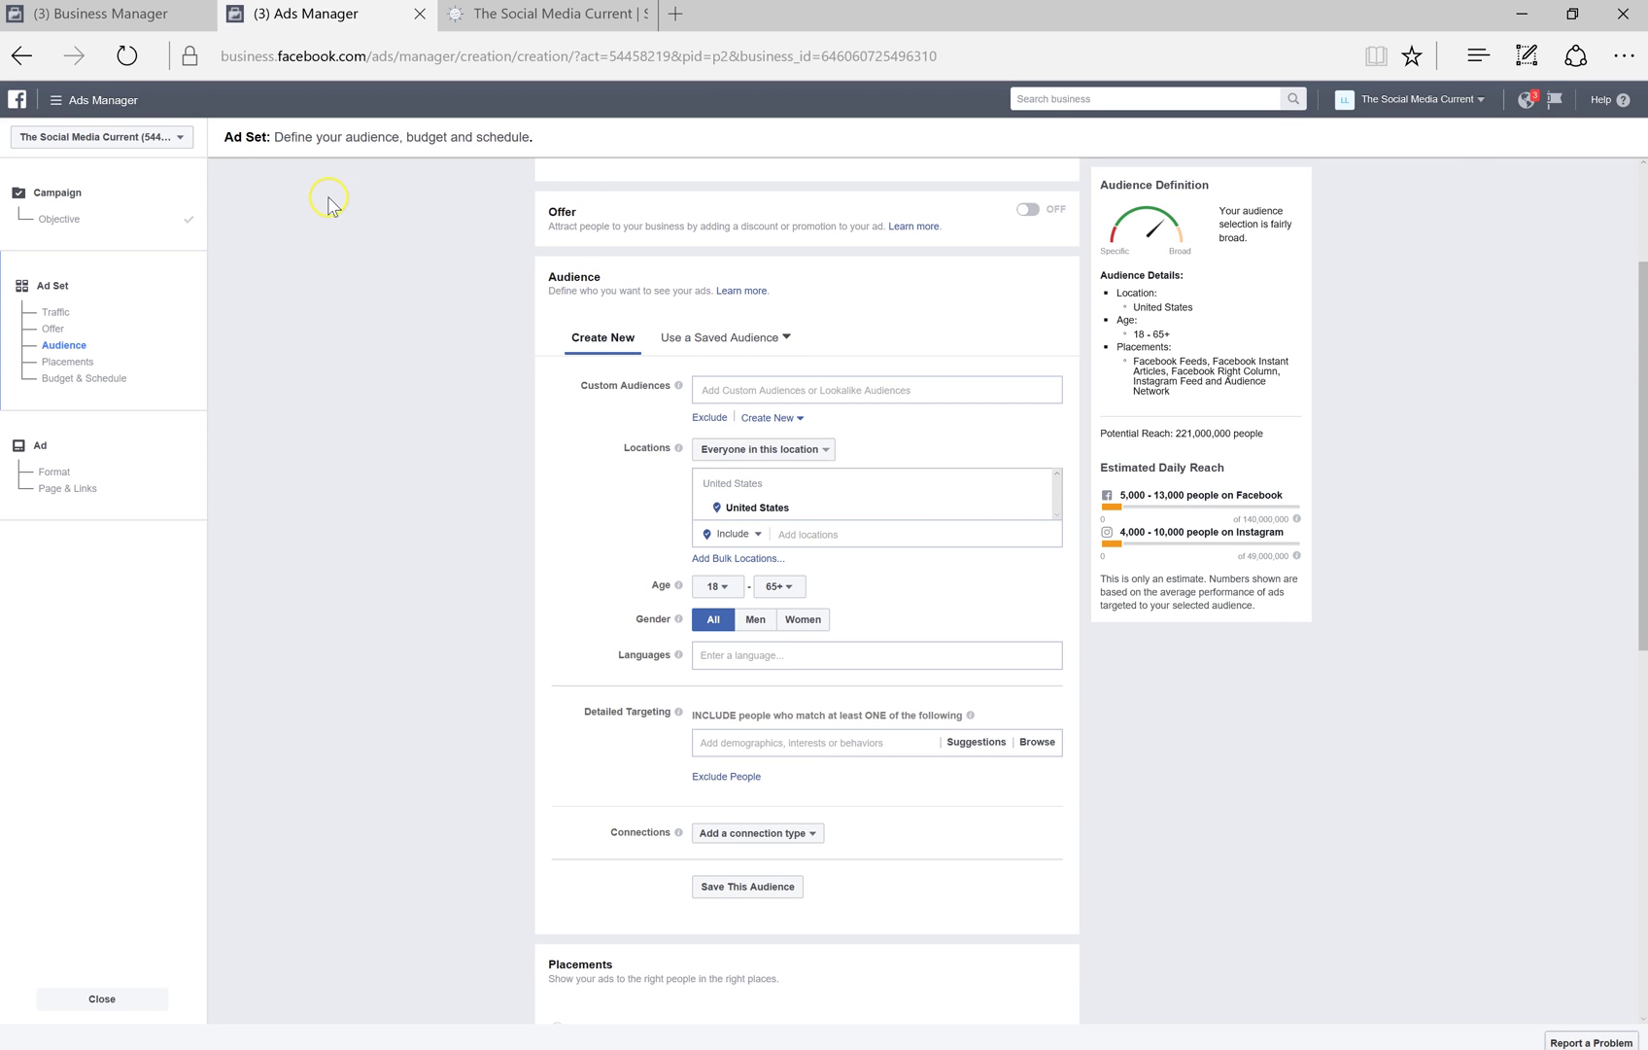
left_click(61, 105)
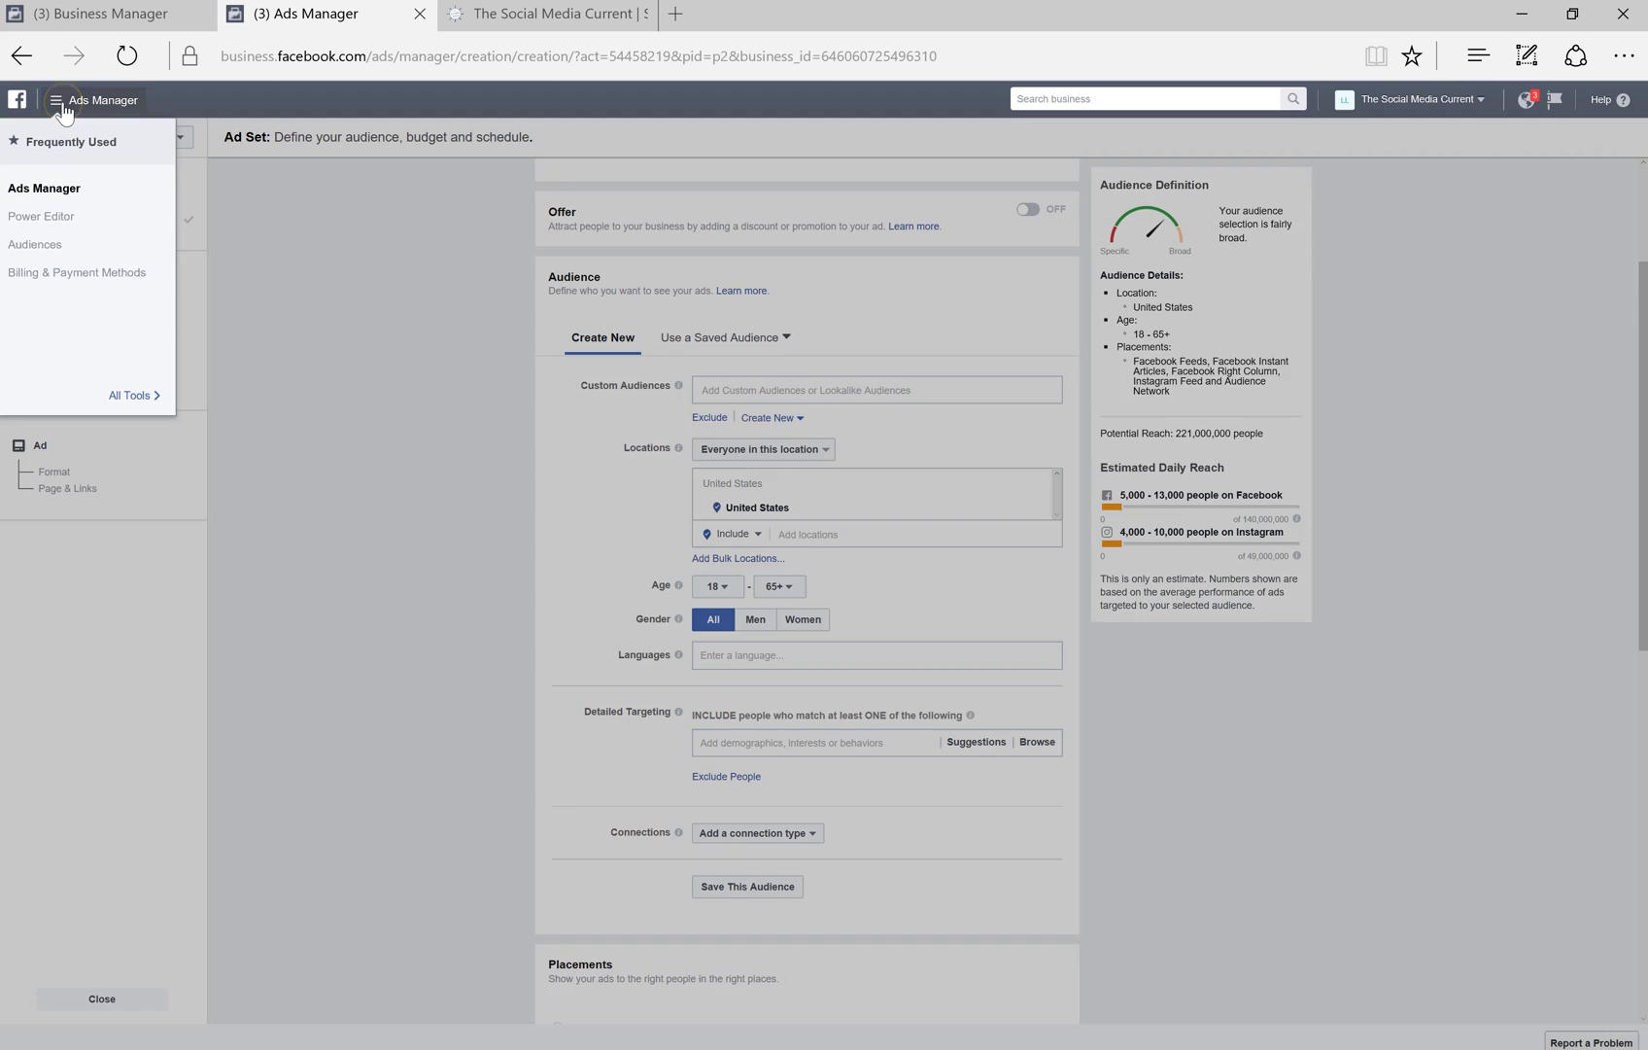
left_click(143, 396)
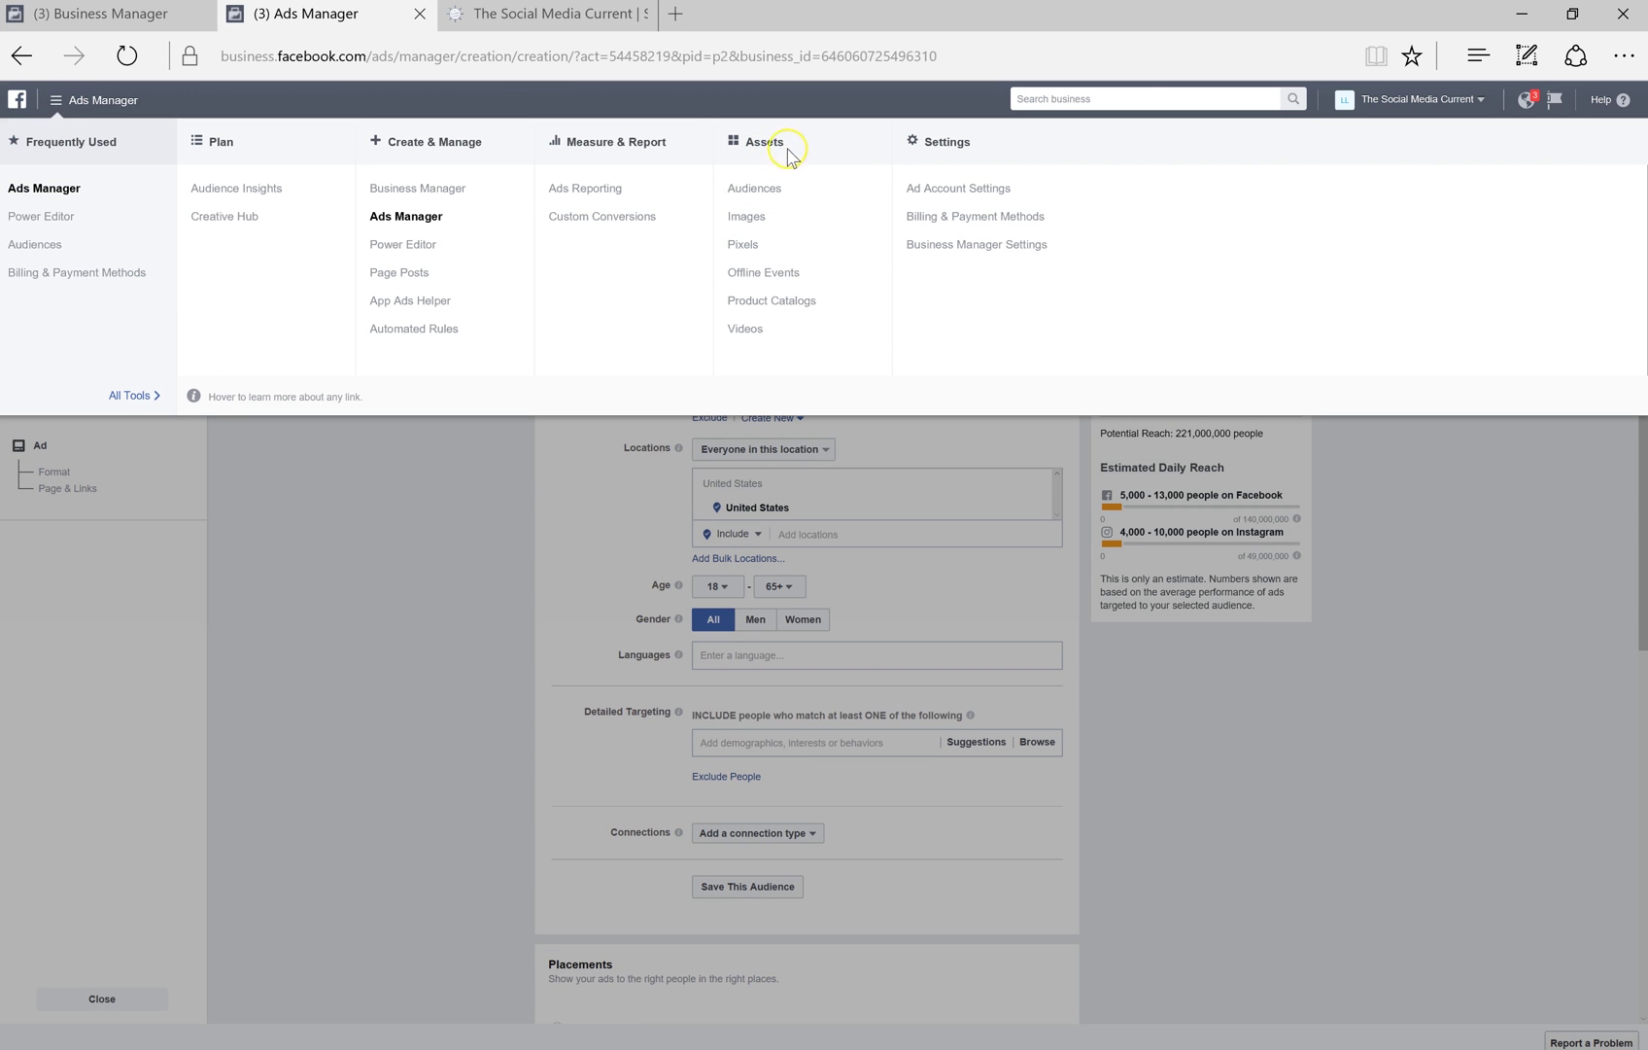
left_click(523, 504)
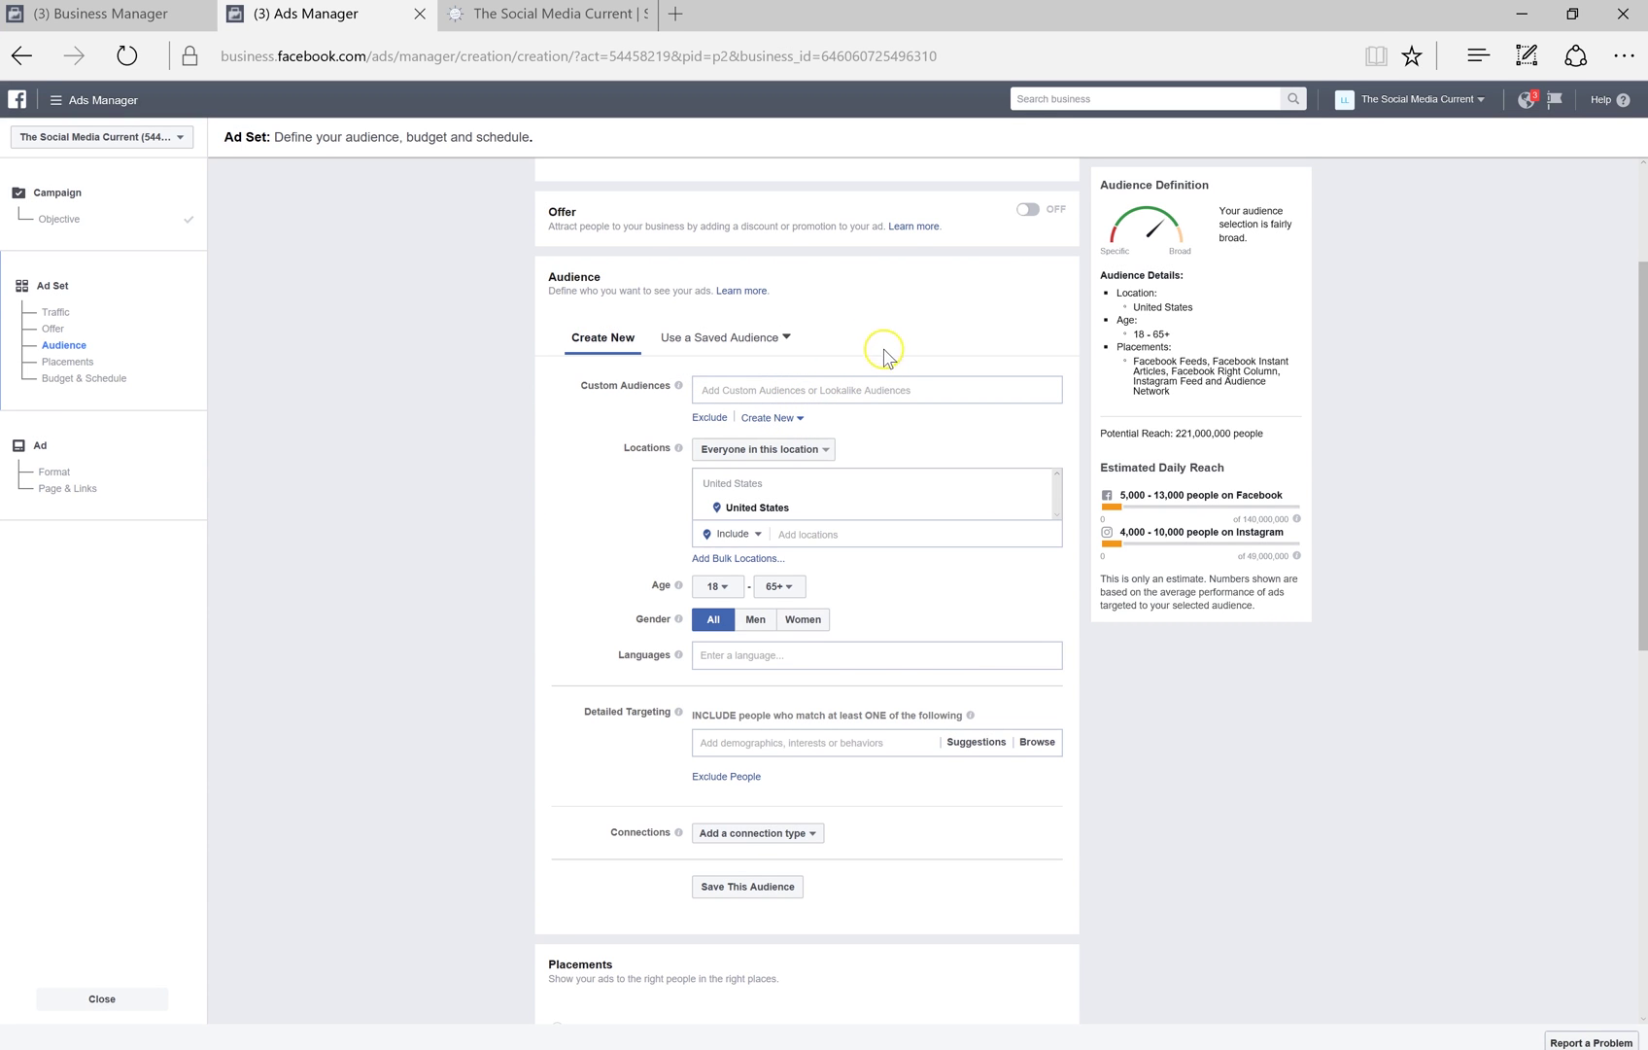
scroll(984, 335, "down", 1)
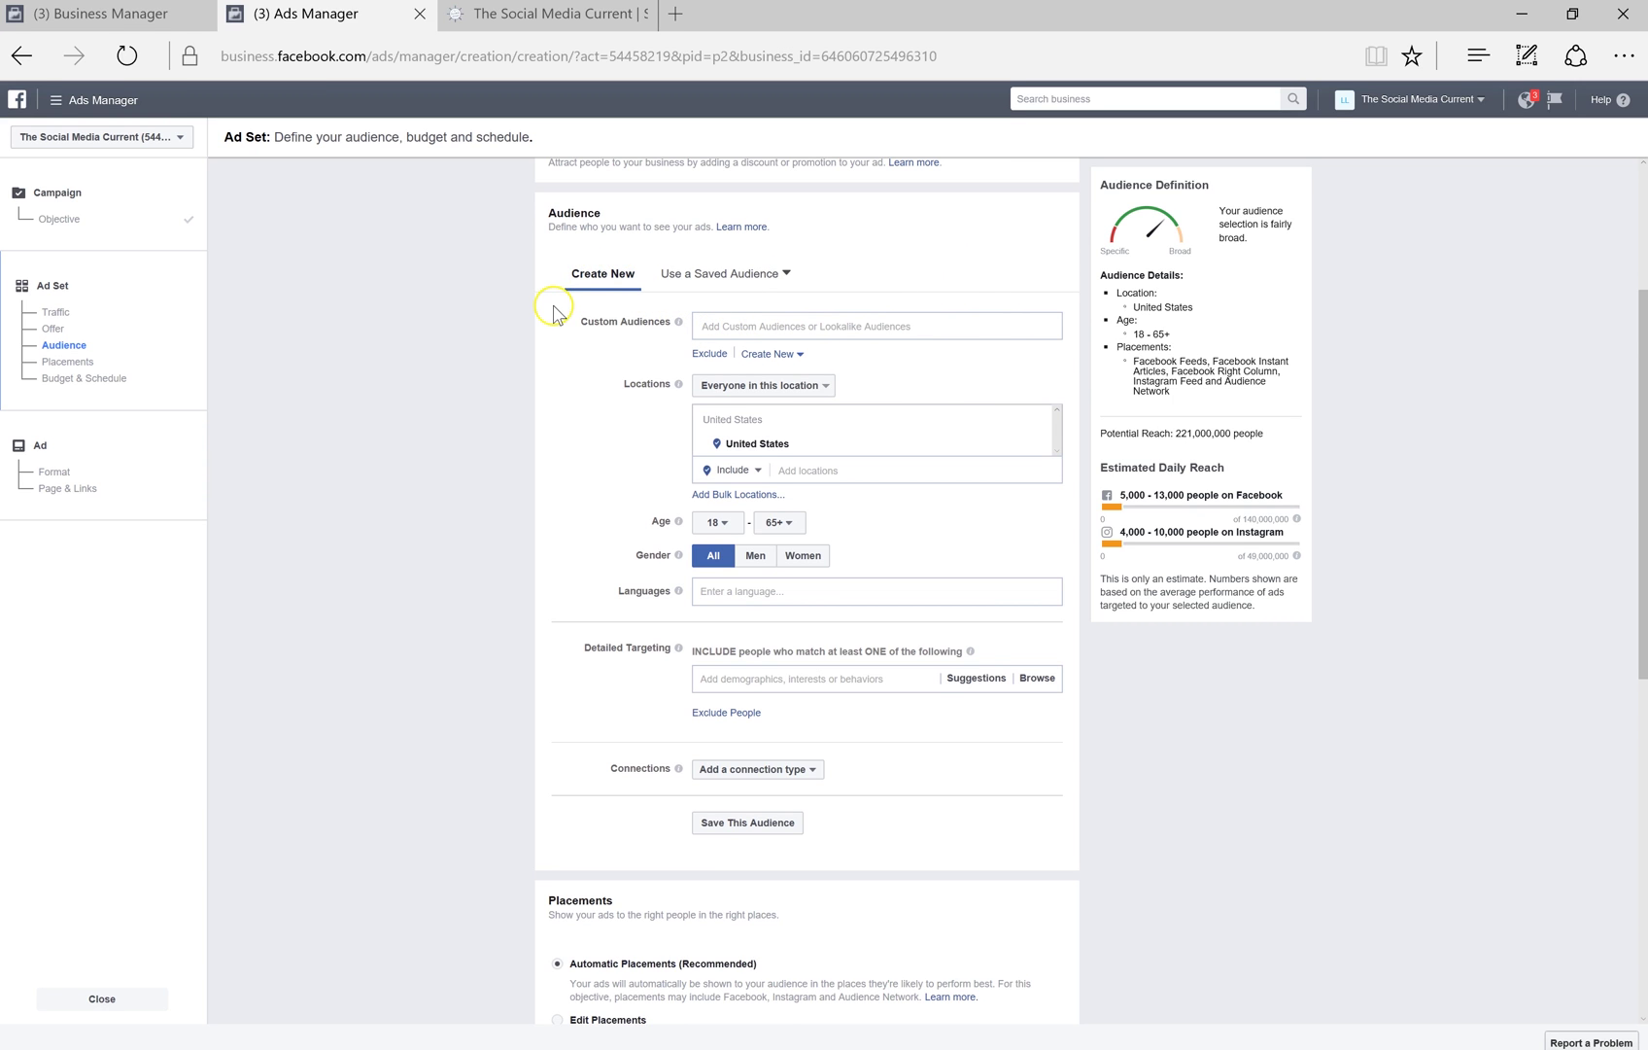
Step: Add the Lookalike (US, 1%) - Website traffic - 90 days custom audience to the ad set
left_click(760, 327)
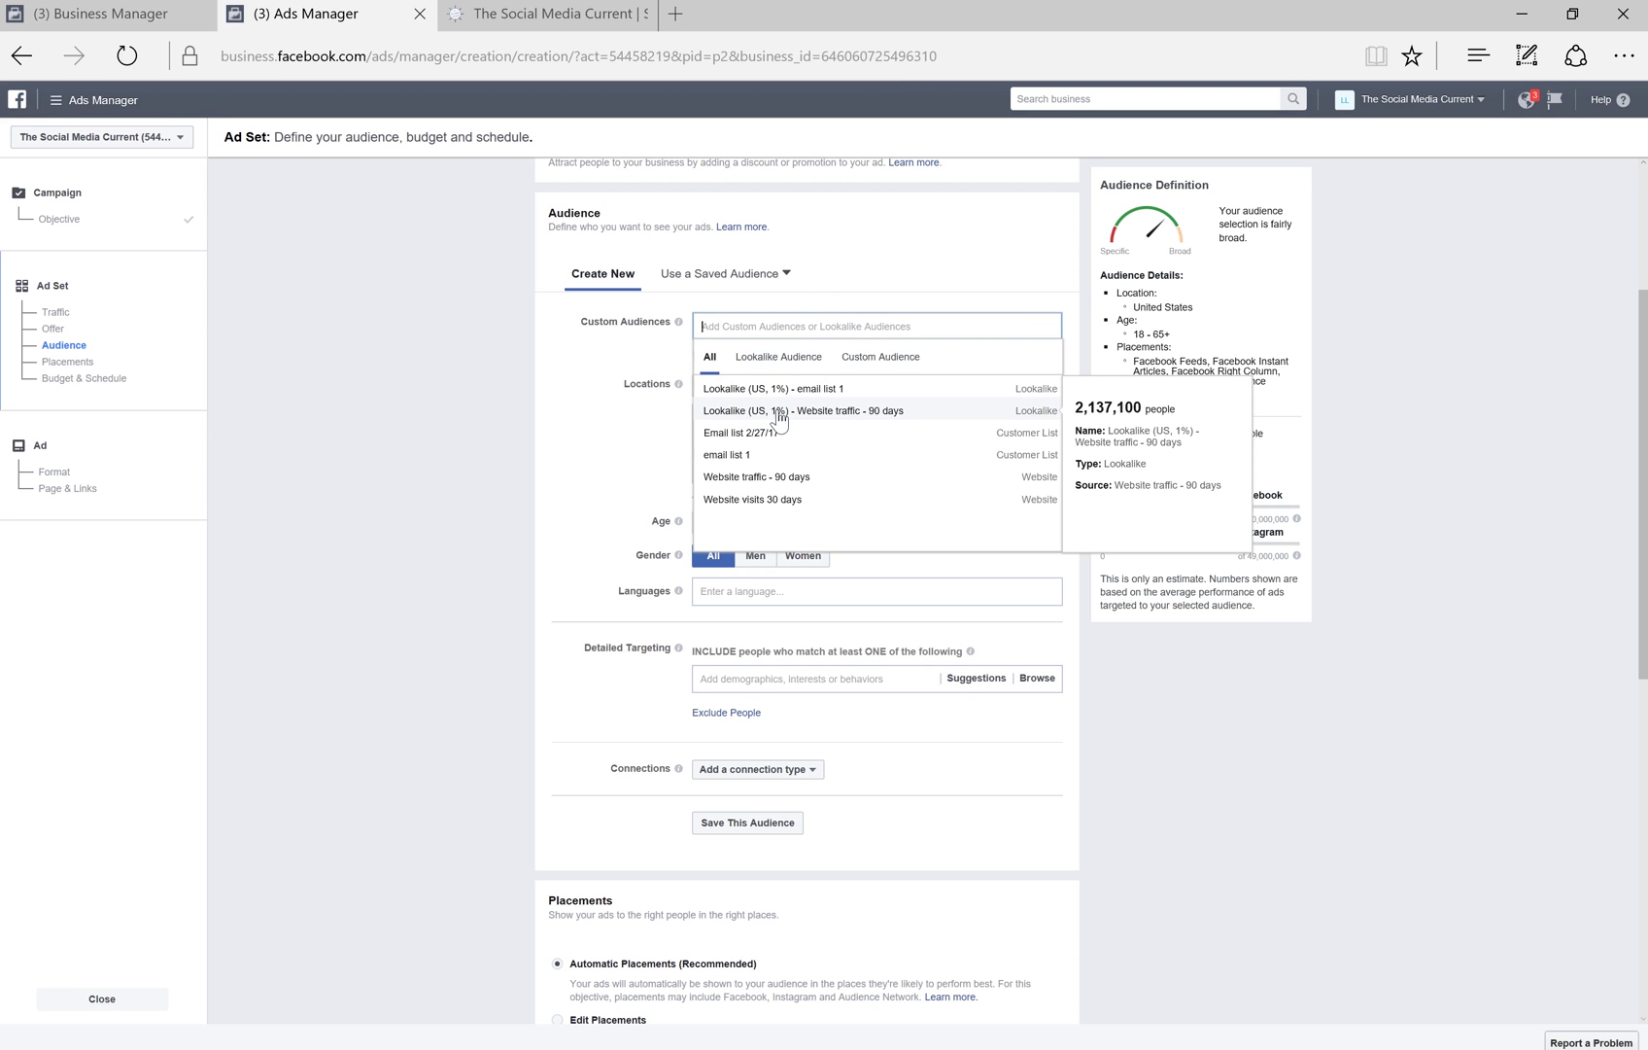
left_click(780, 412)
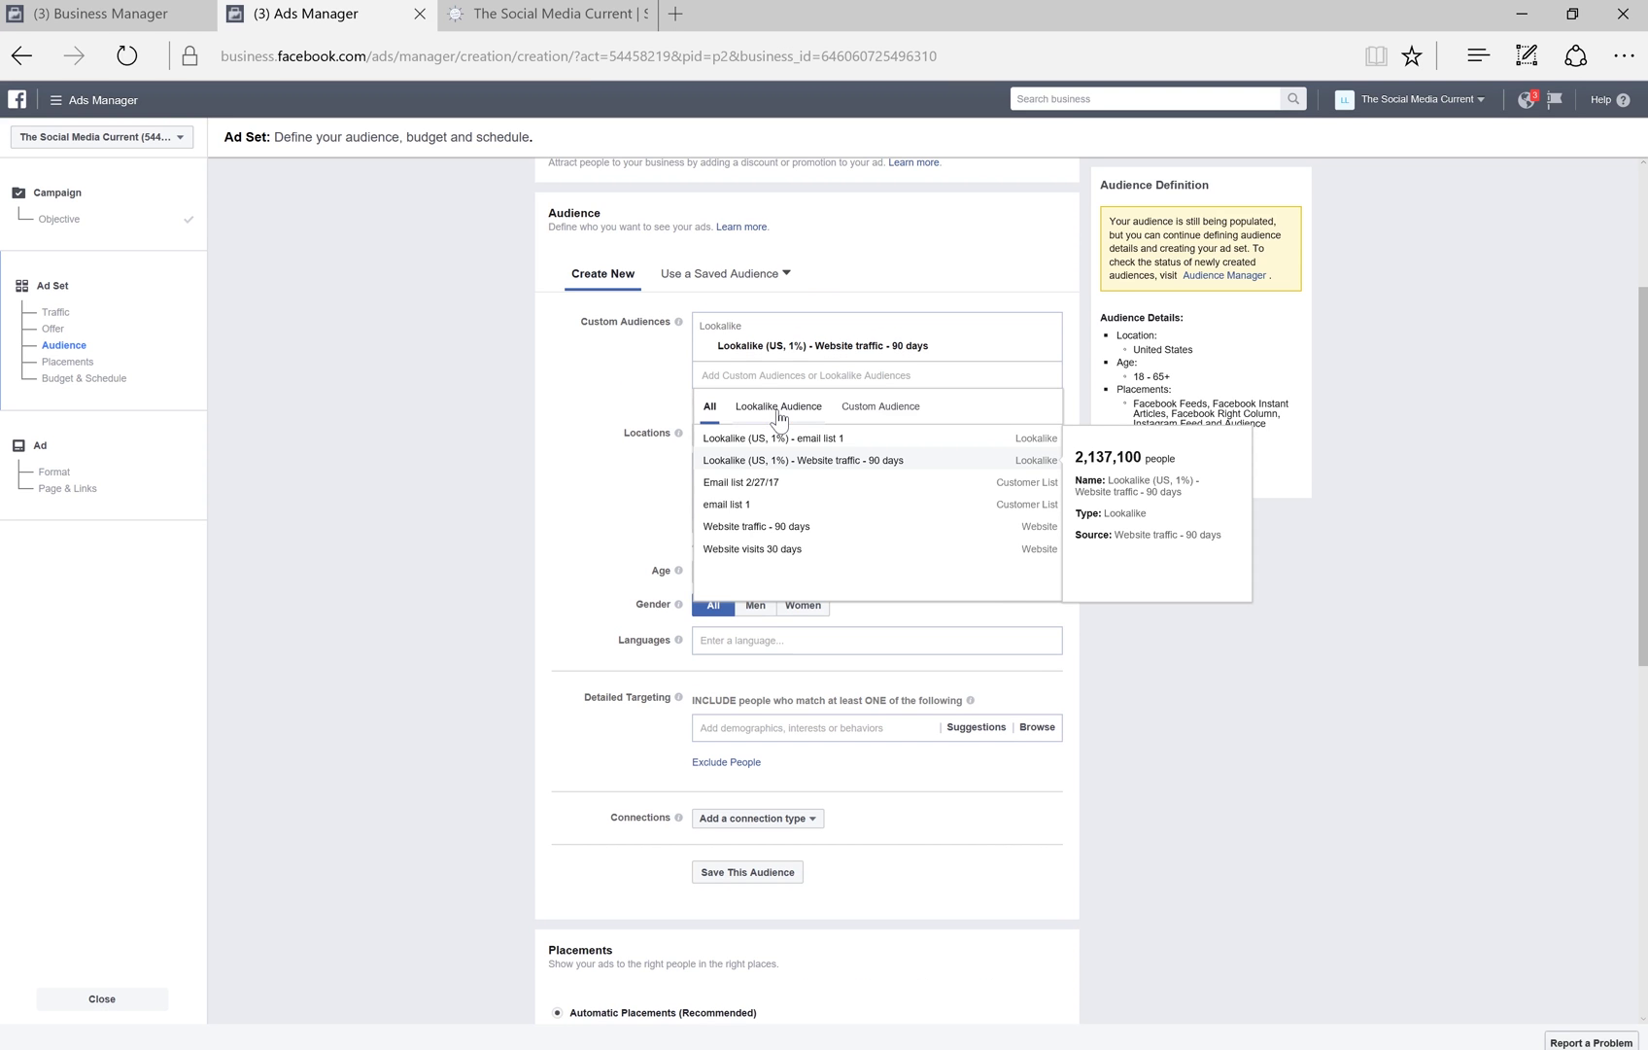
left_click(644, 395)
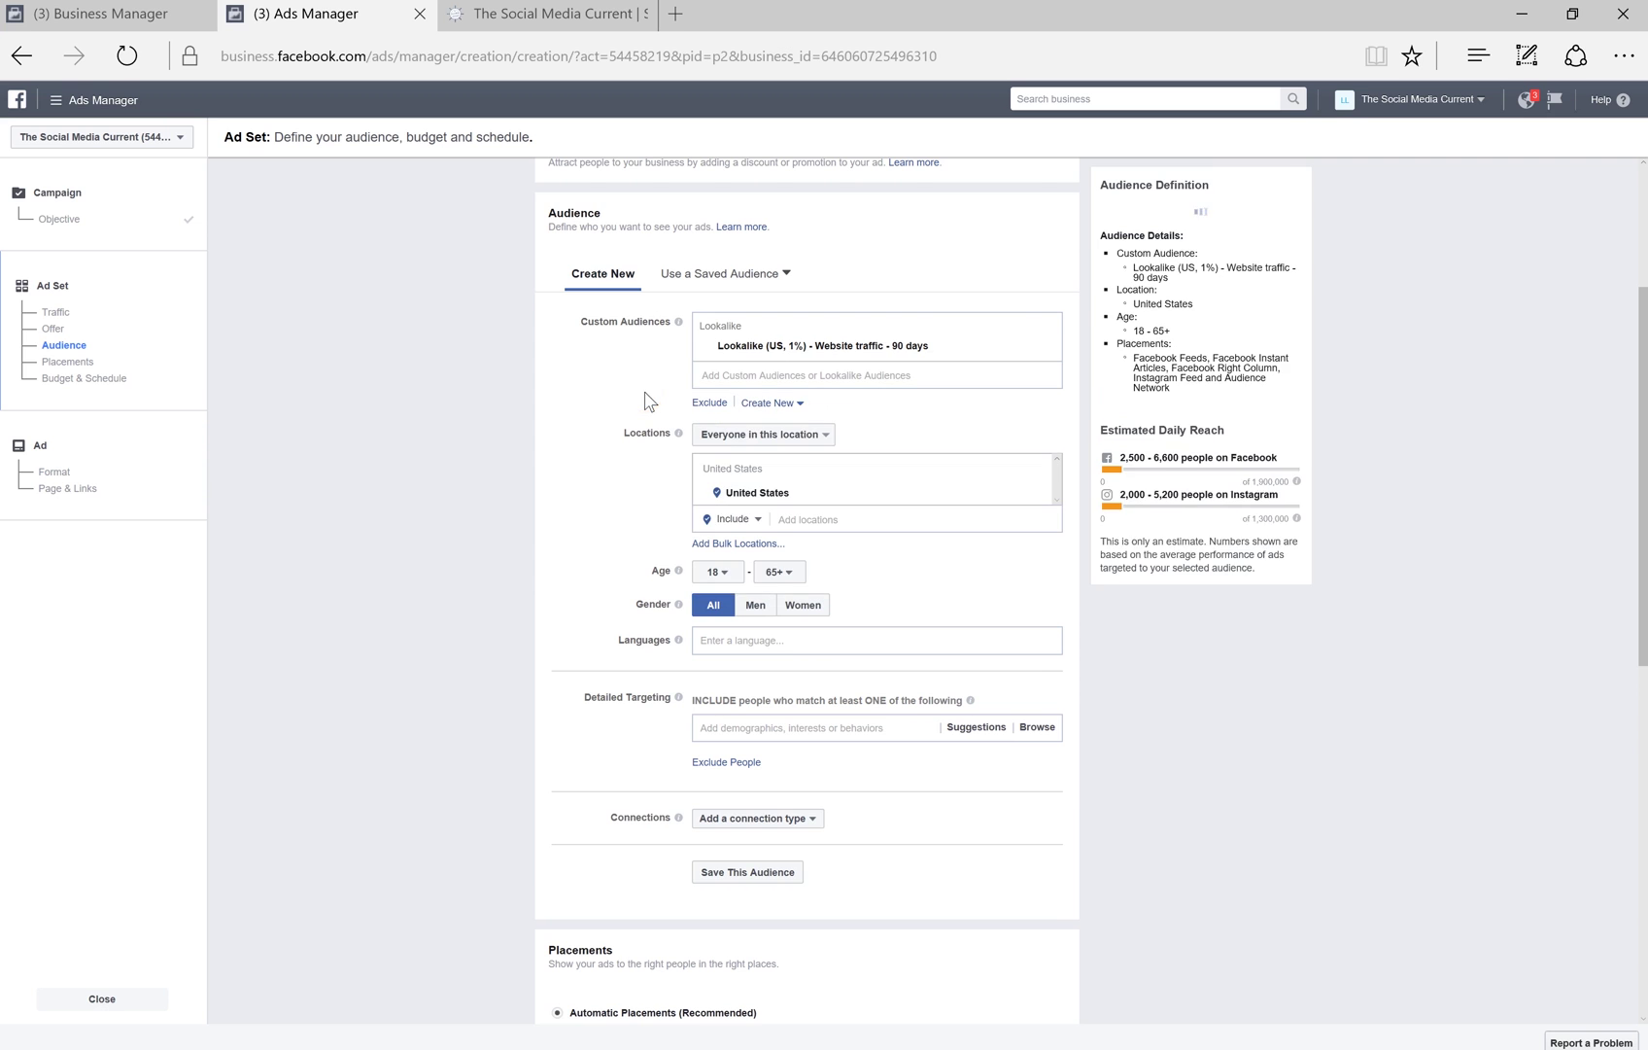
scroll(646, 400, "down", 1)
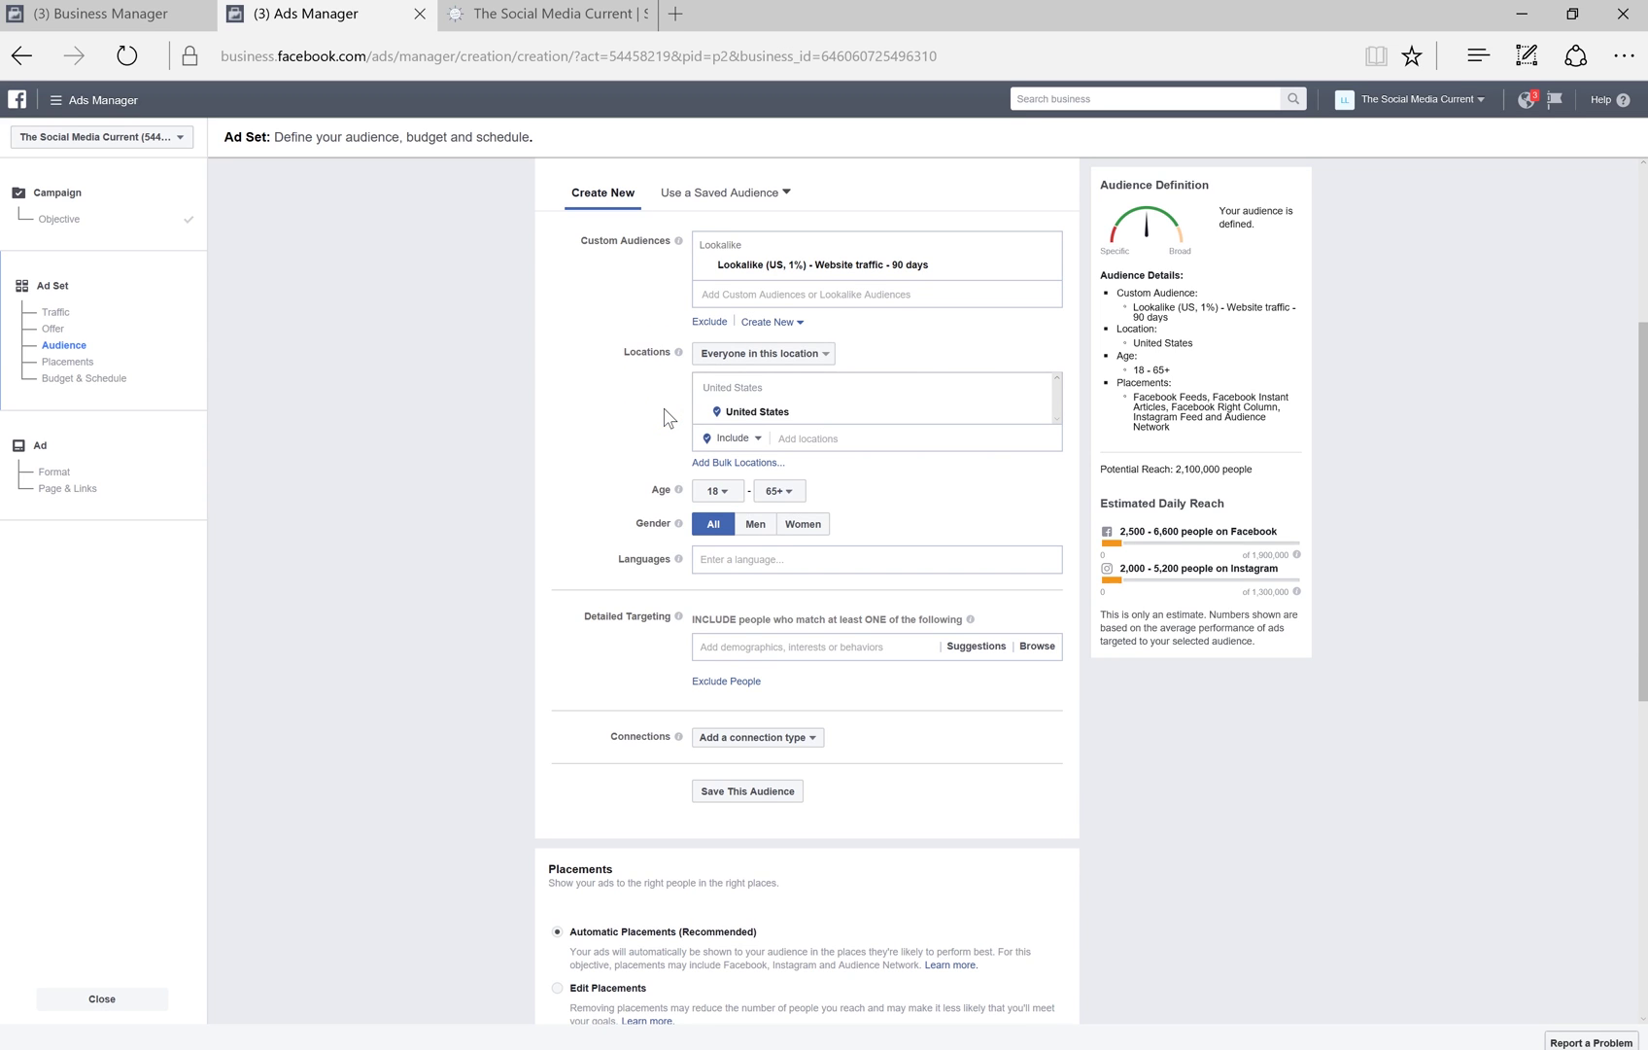
Step: Set the audience age range to 20–40, leaving gender on All
left_click(644, 453)
scroll(643, 453, "down", 1)
left_click(722, 433)
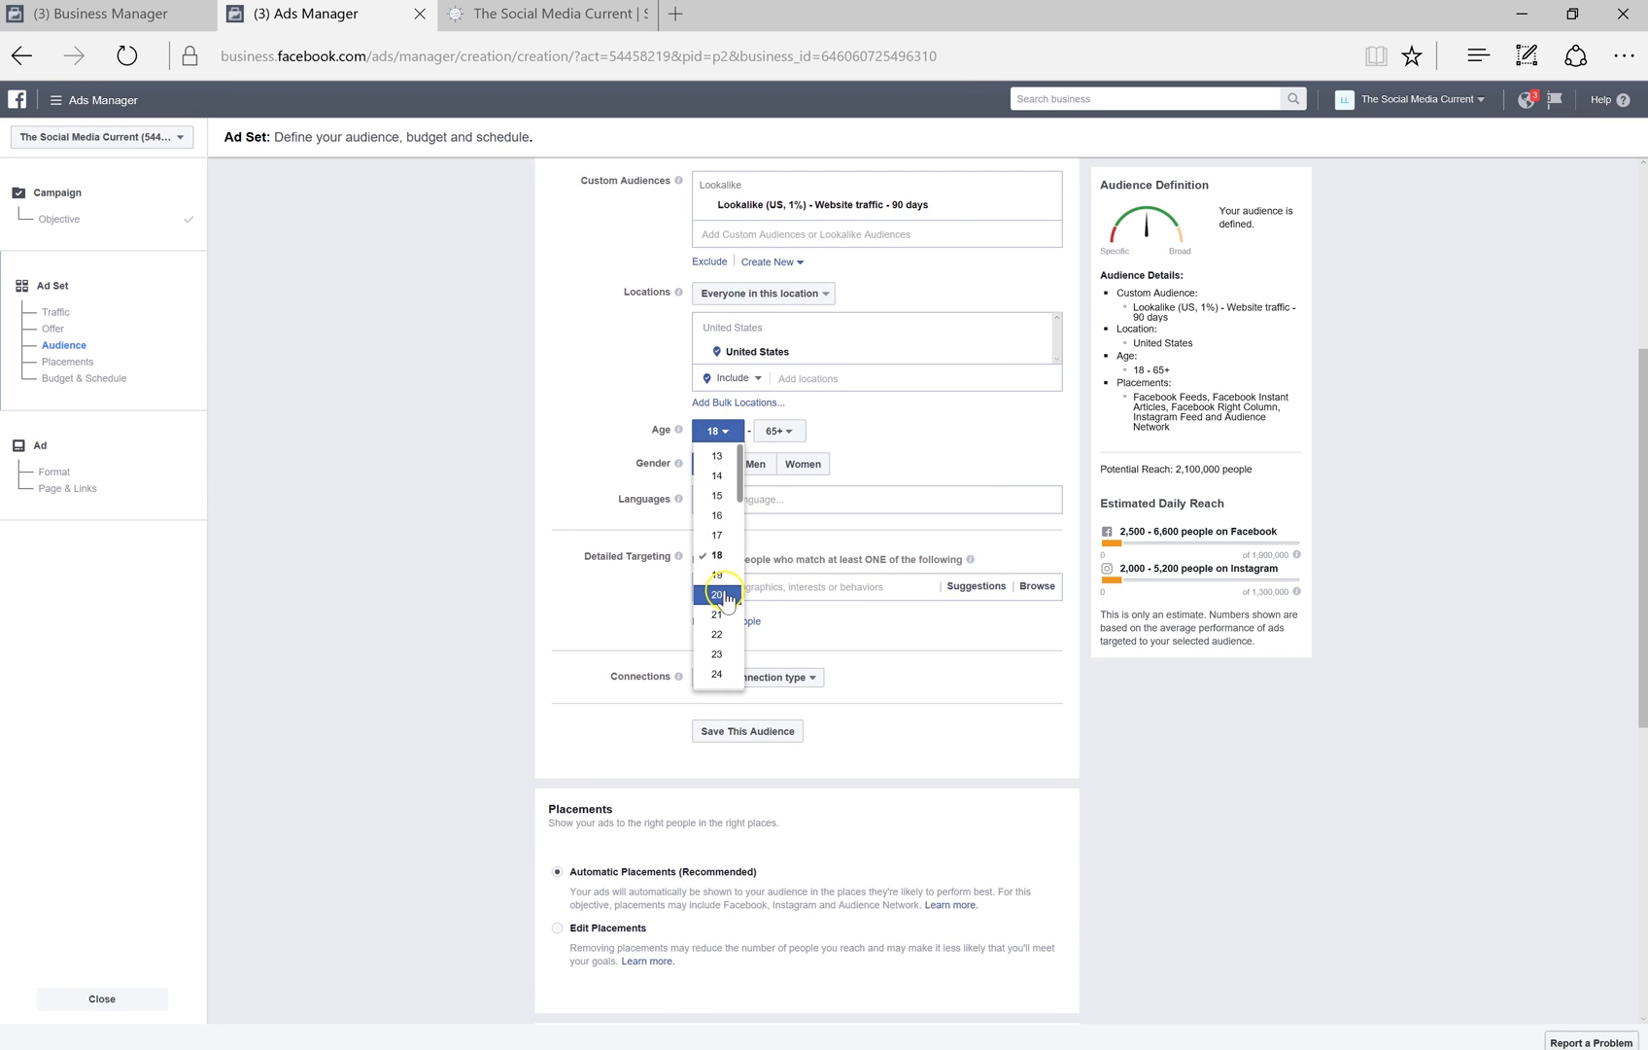
left_click(722, 595)
left_click(787, 432)
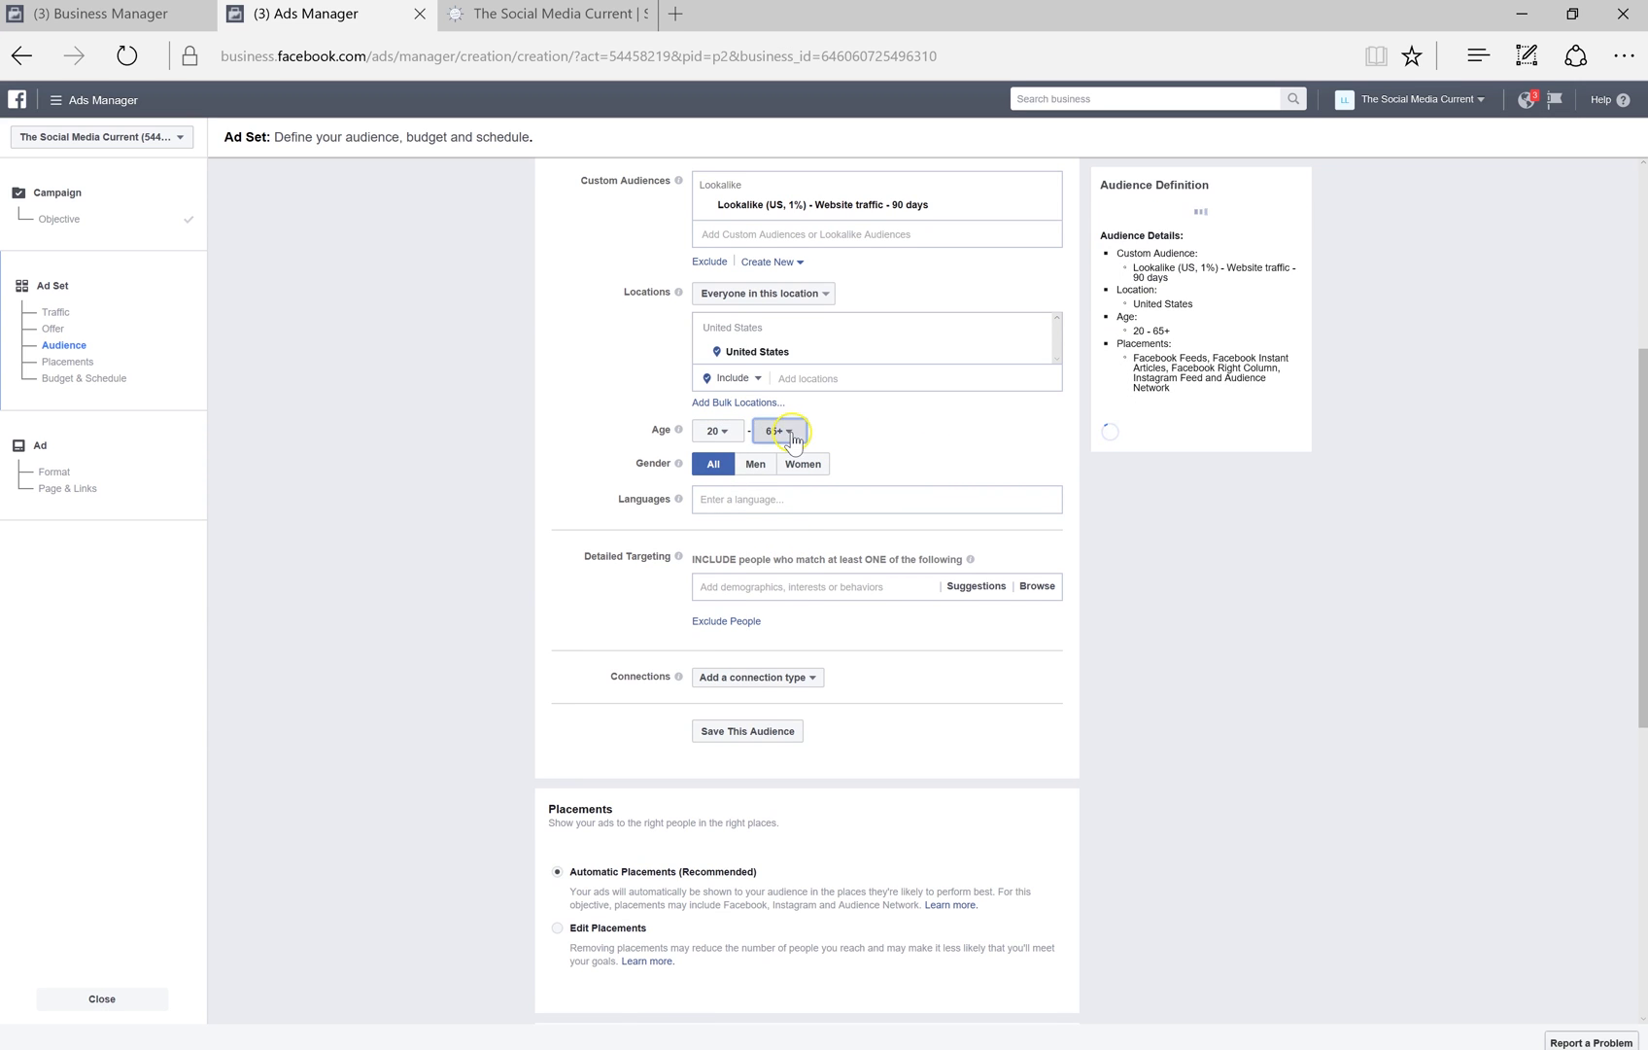
scroll(780, 574, "down", 3)
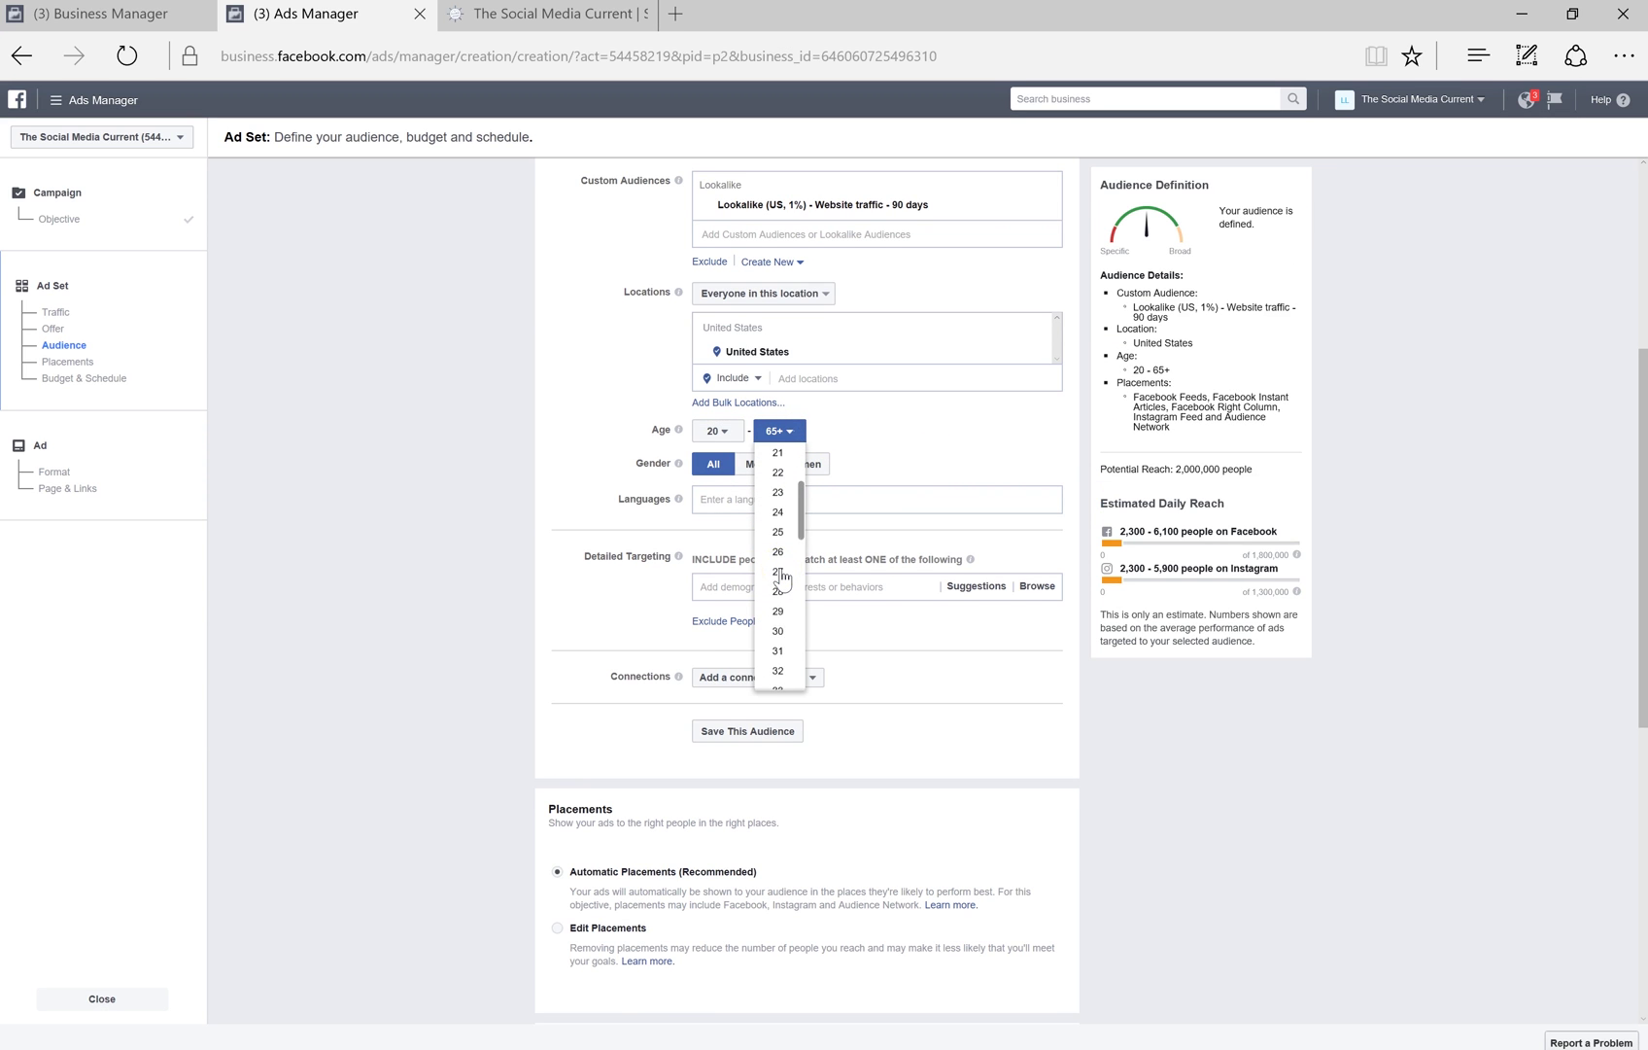
scroll(782, 578, "down", 1)
left_click(778, 641)
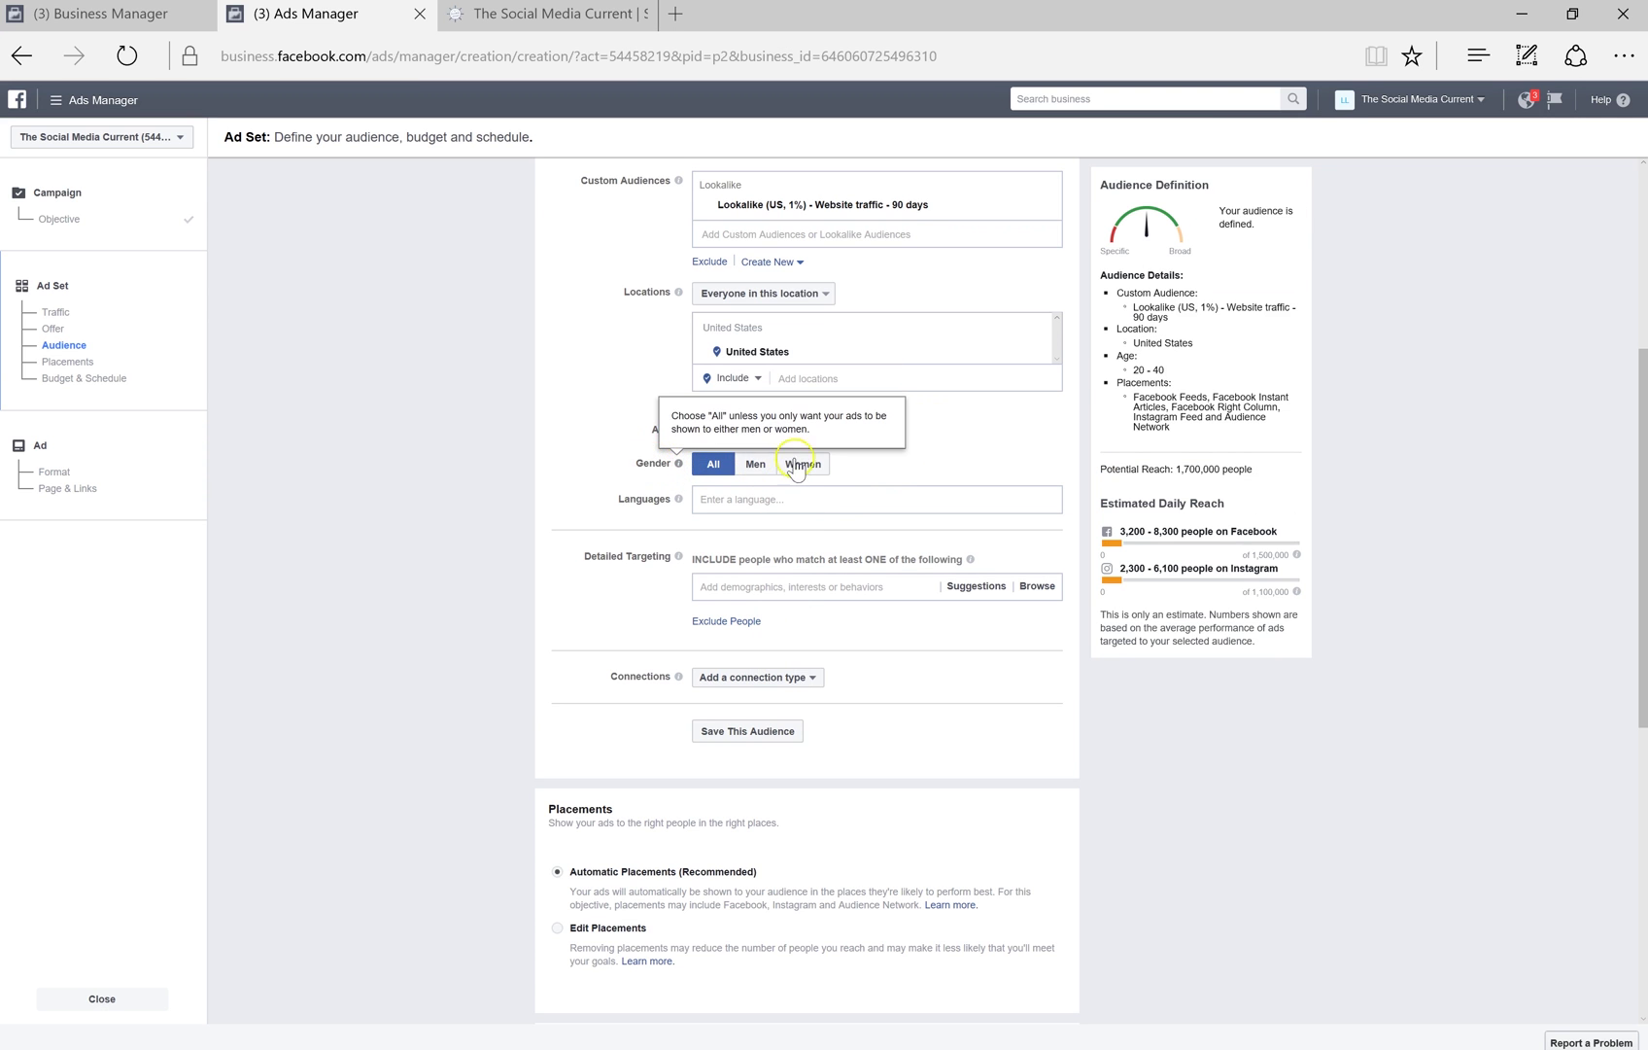
left_click(753, 466)
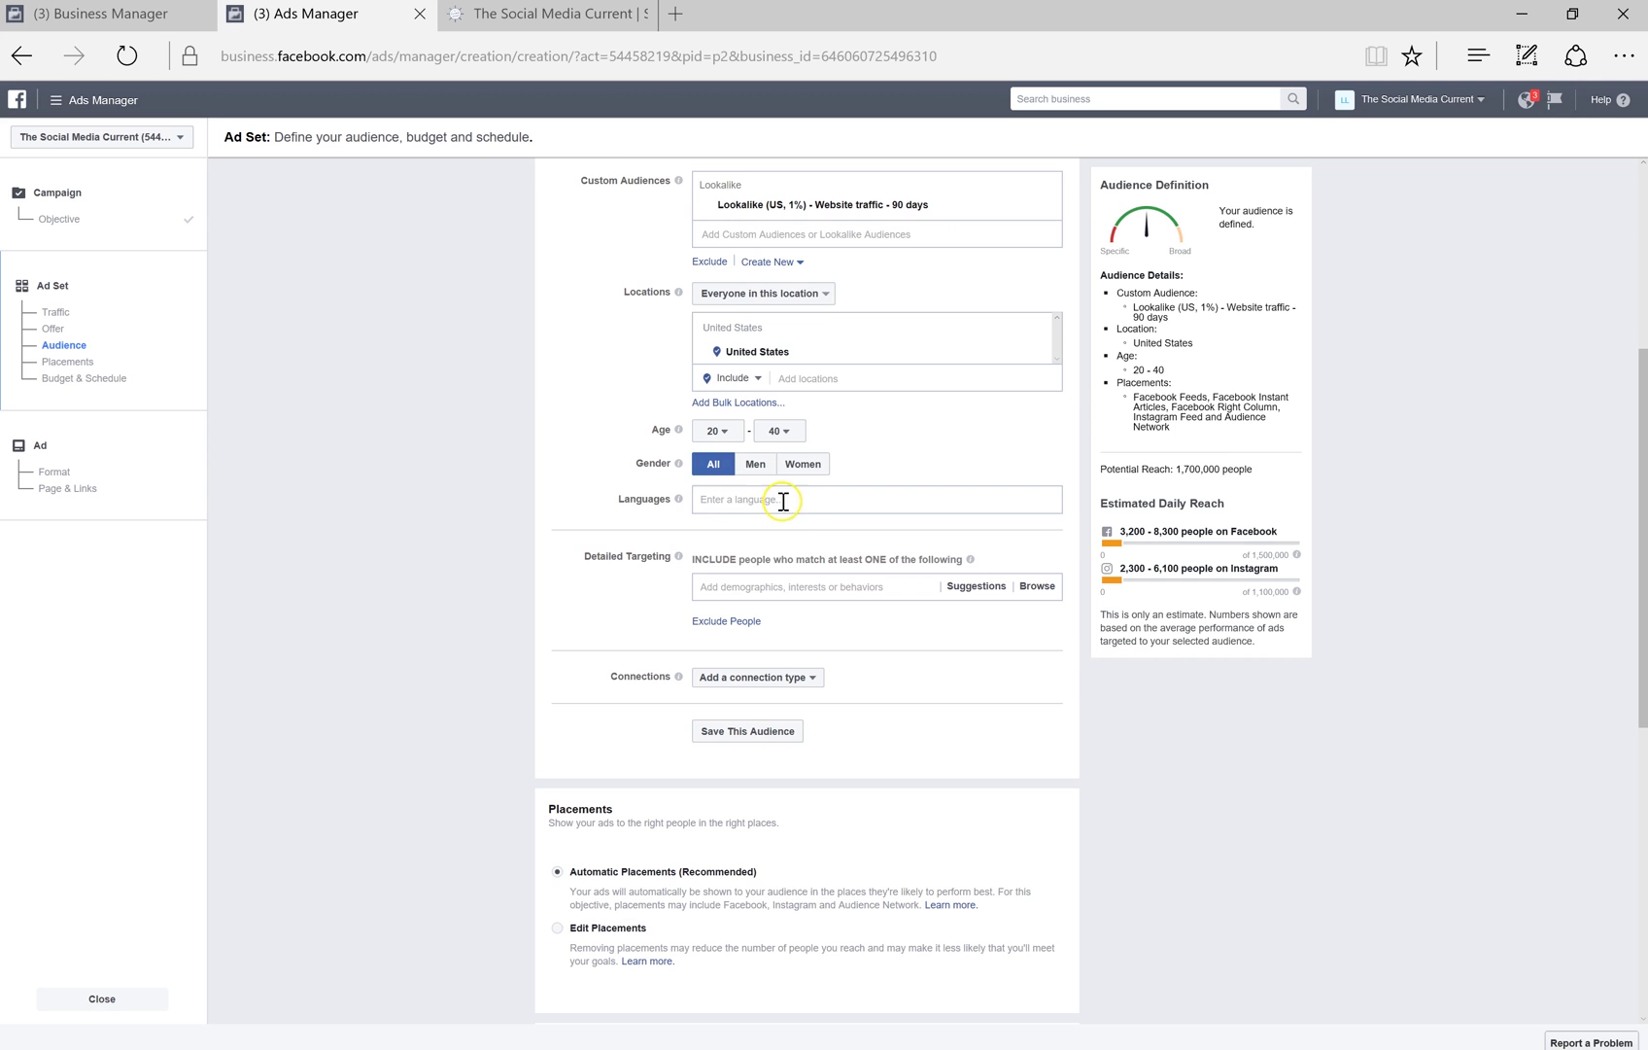
scroll(803, 512, "down", 2)
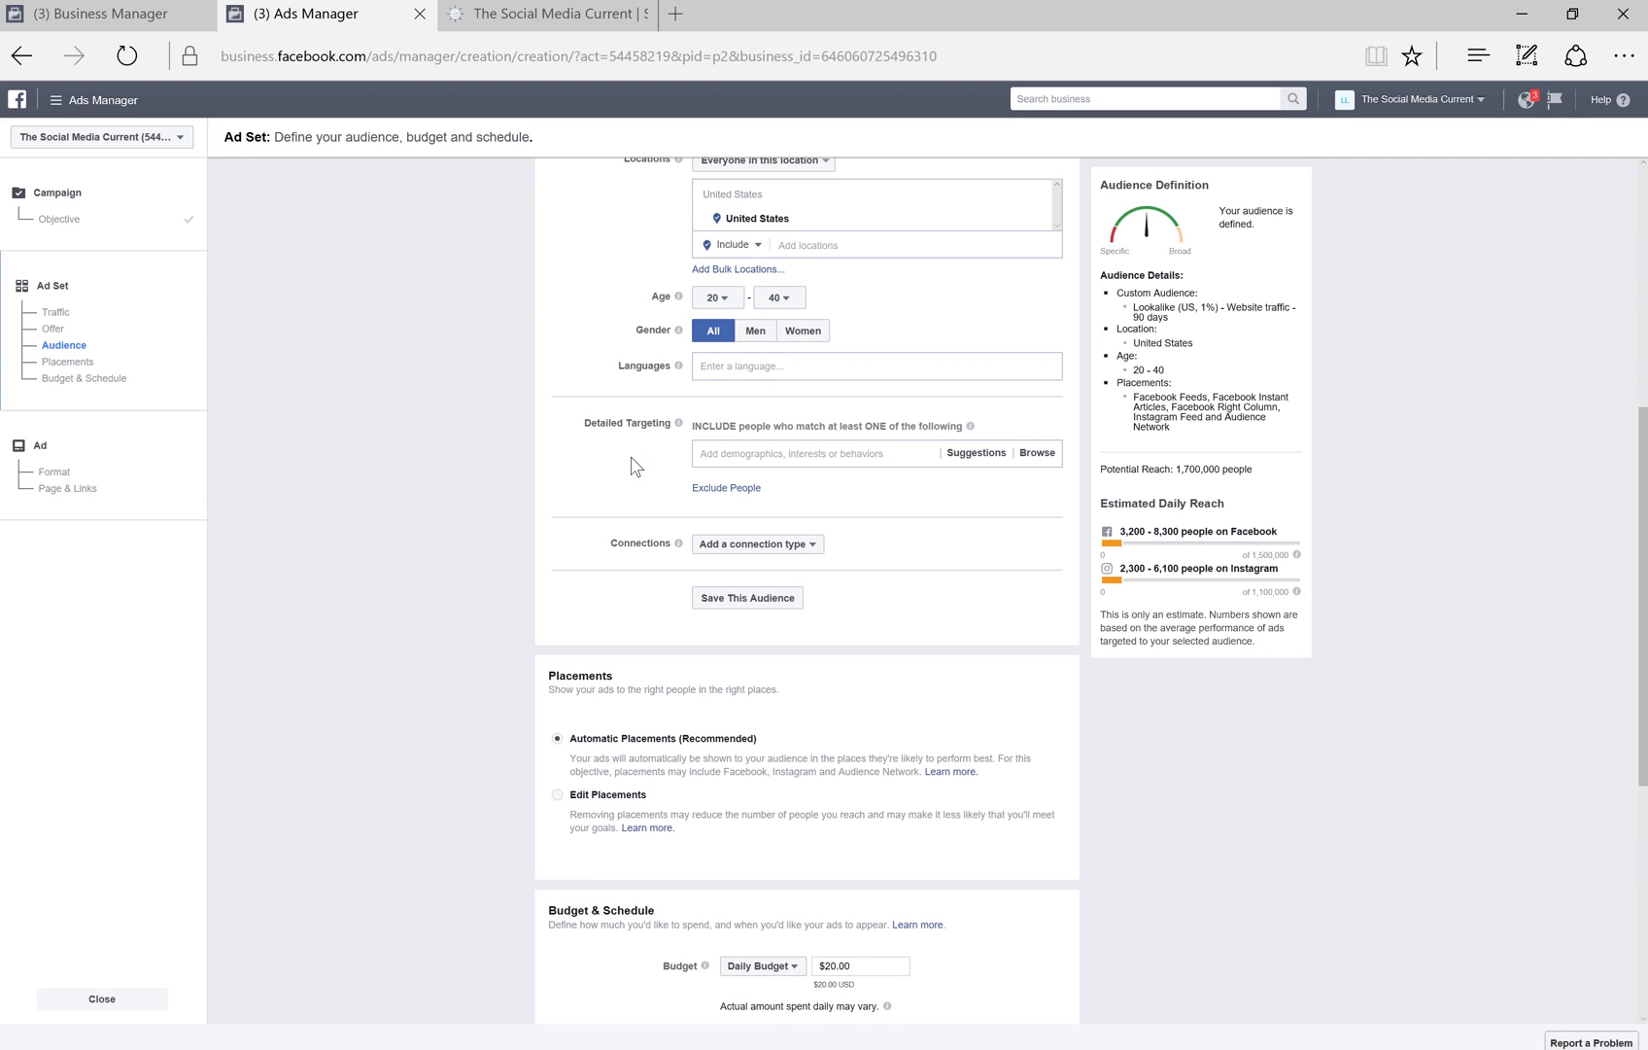
Step: Add Entrepreneurship, CEO/Founder/Owner and Owner and CEO to detailed targeting
left_click(842, 453)
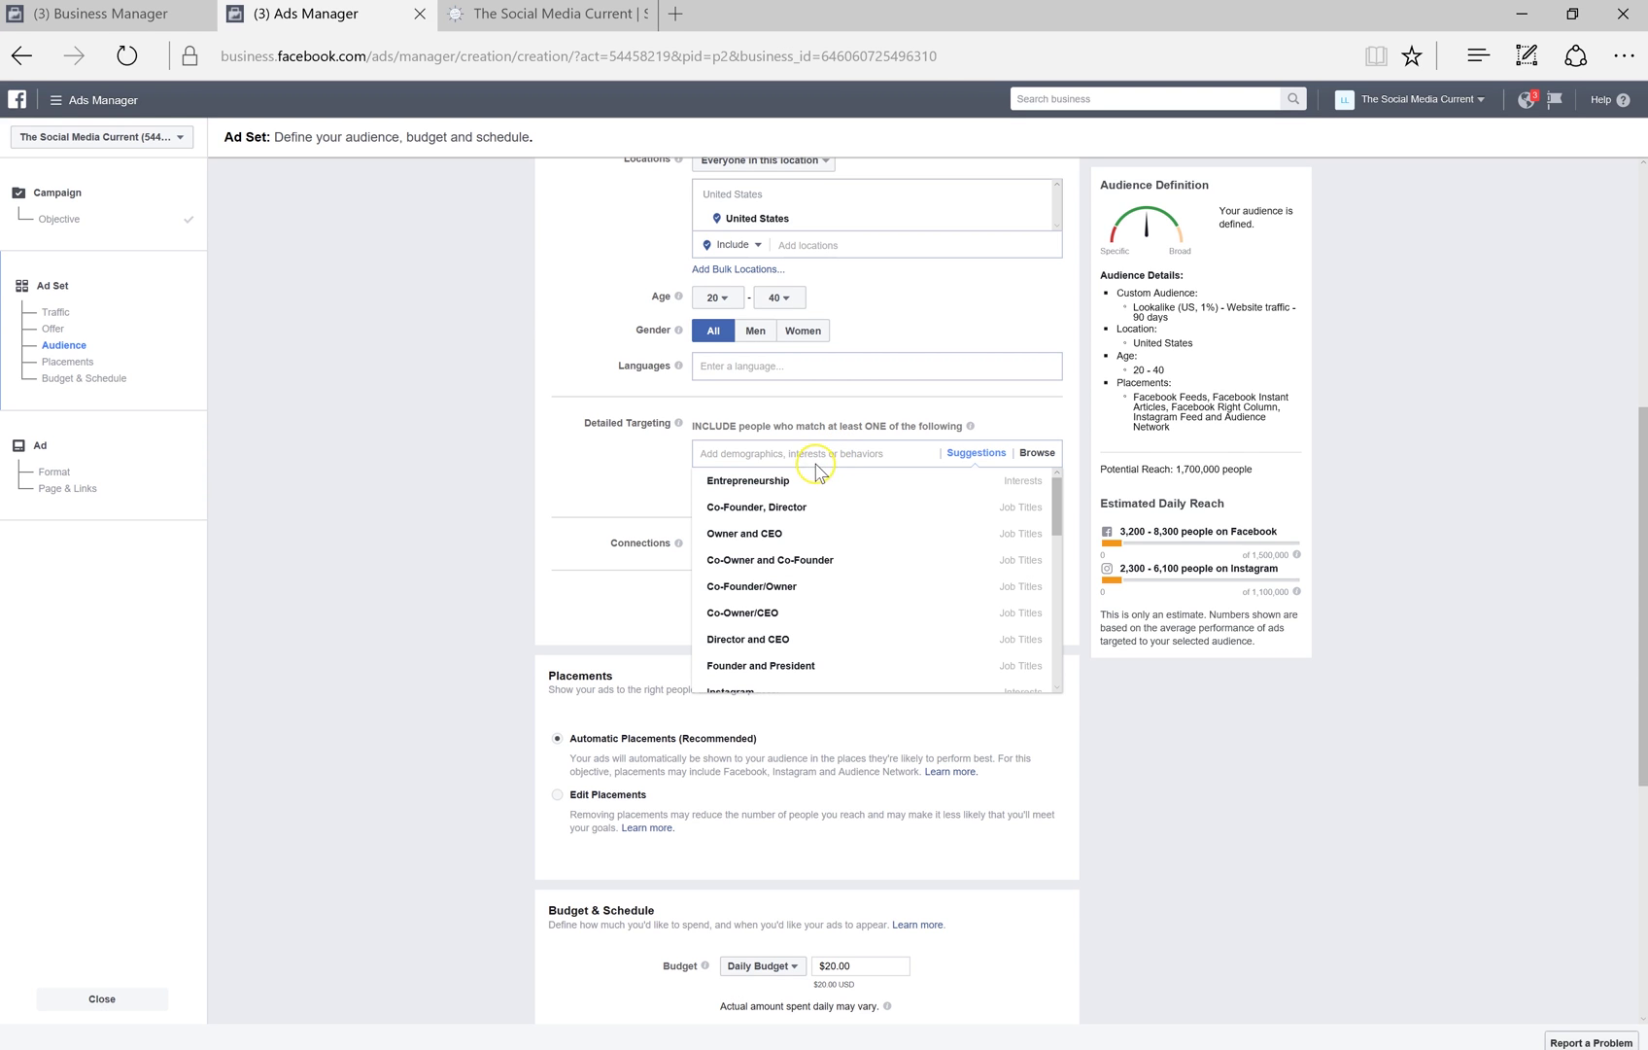
mouse_move(777, 486)
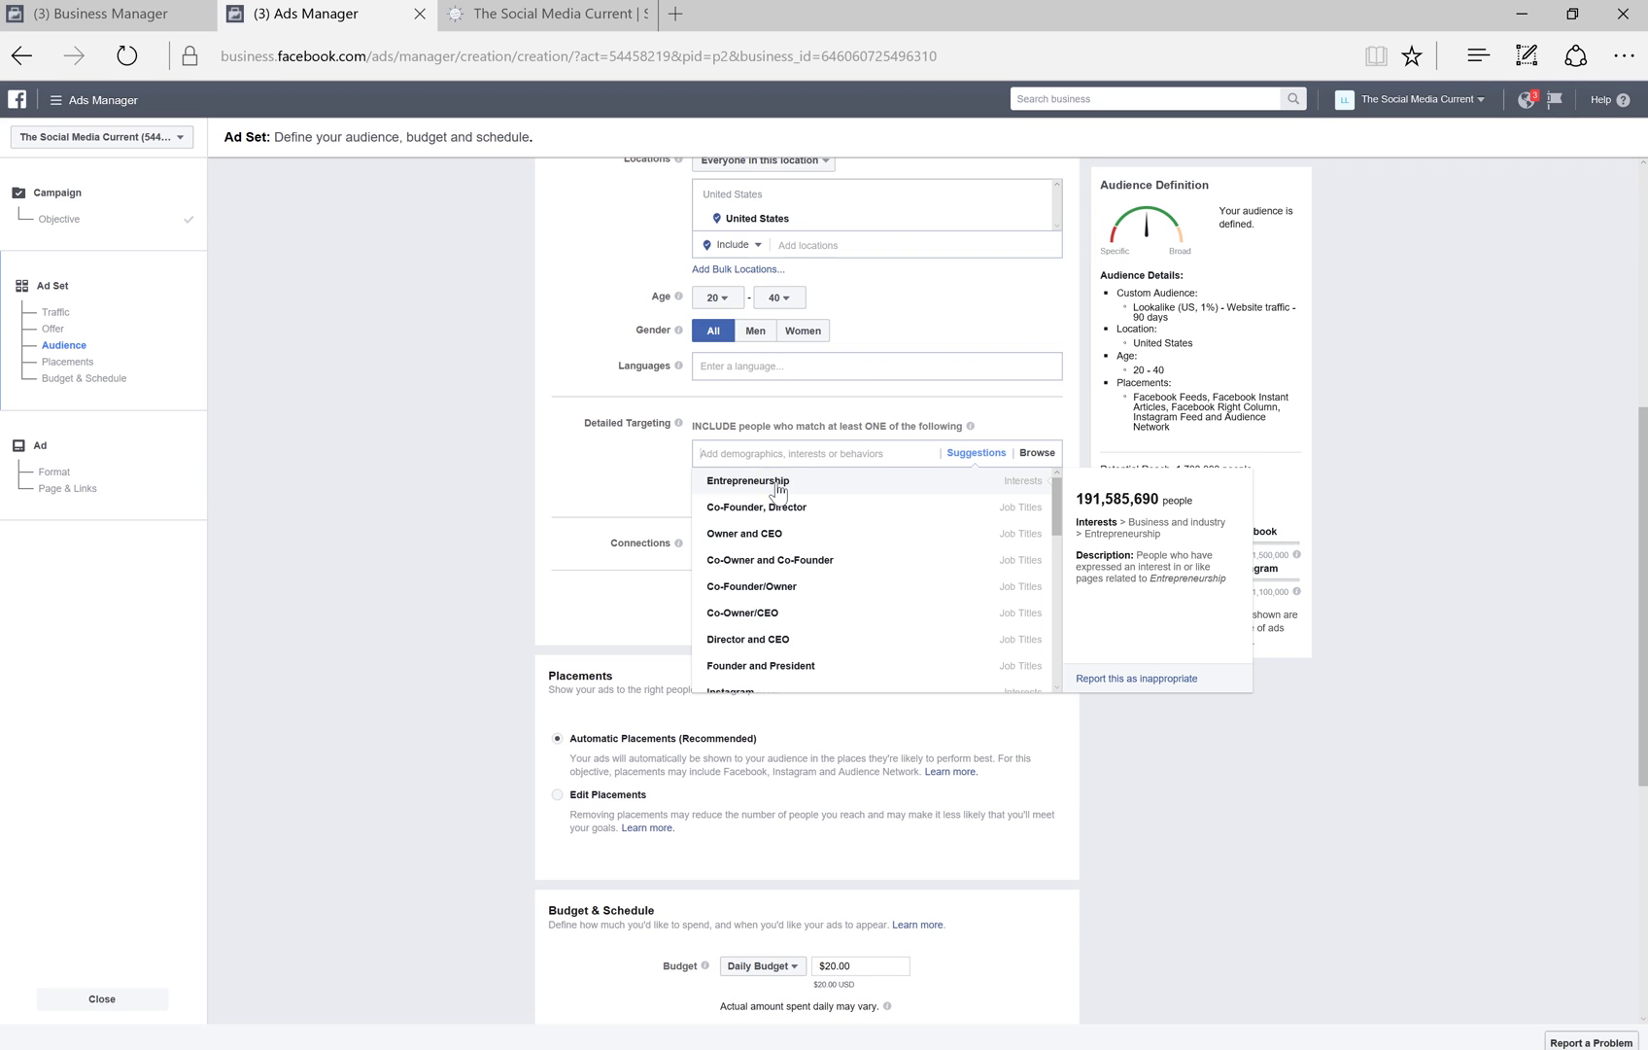
left_click(777, 486)
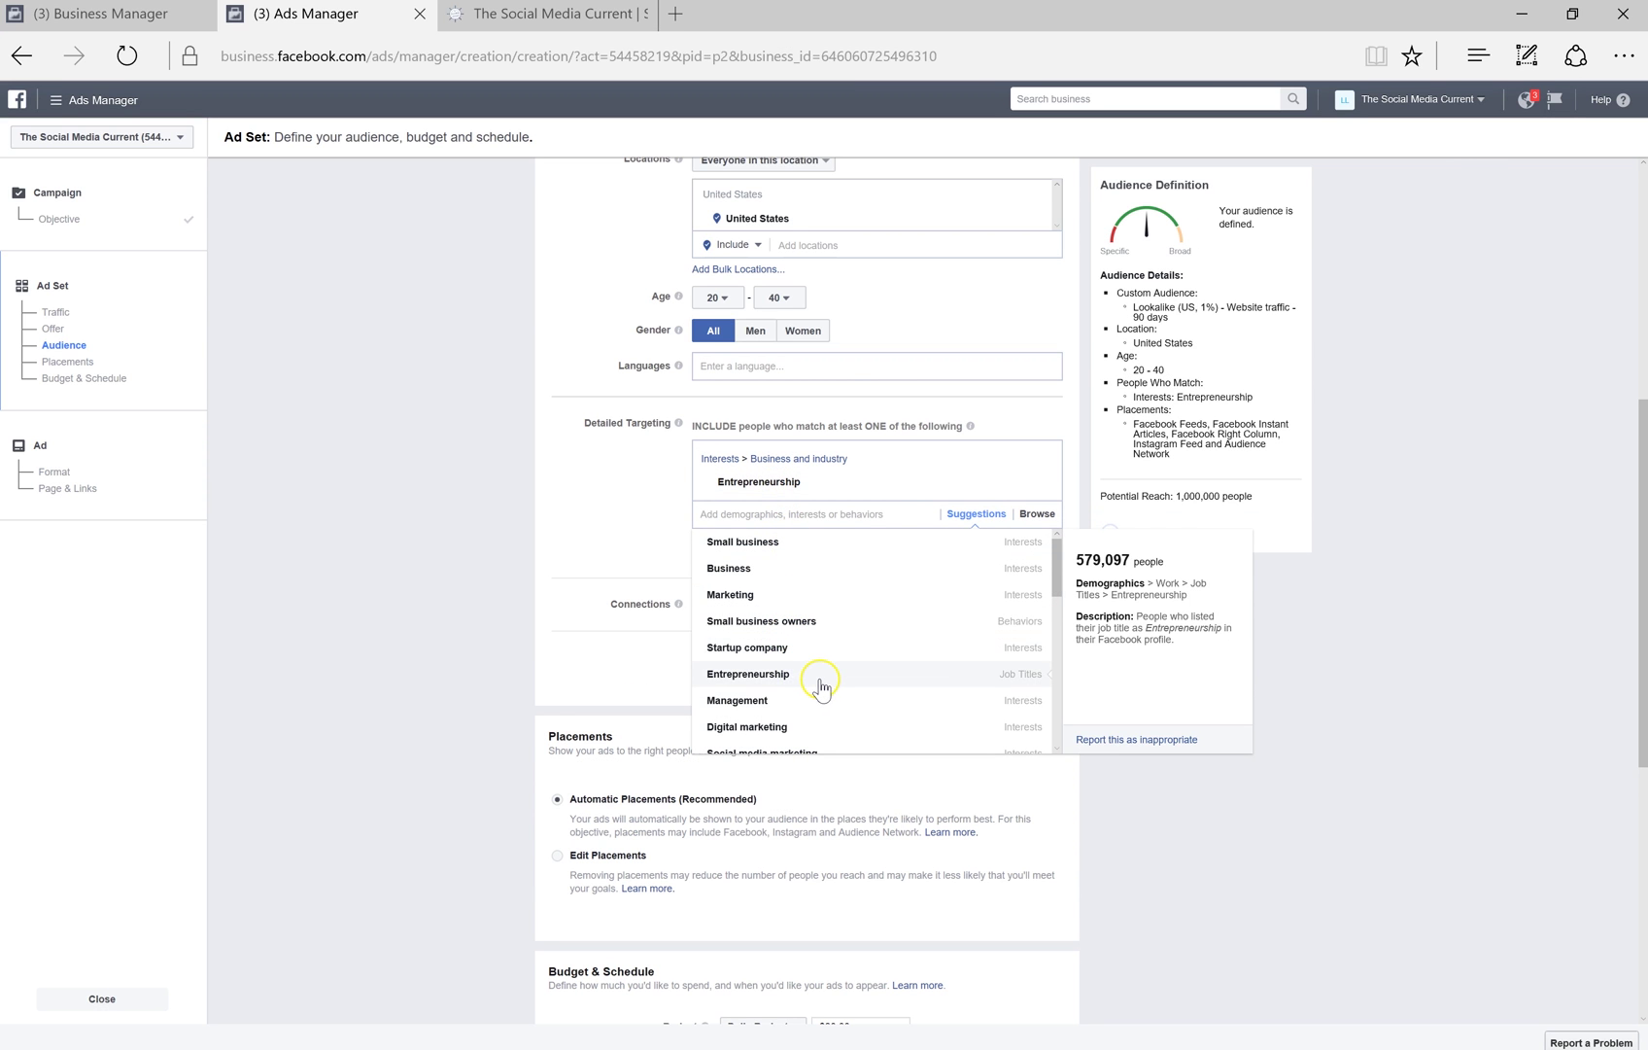
scroll(820, 684, "down", 3)
mouse_move(756, 546)
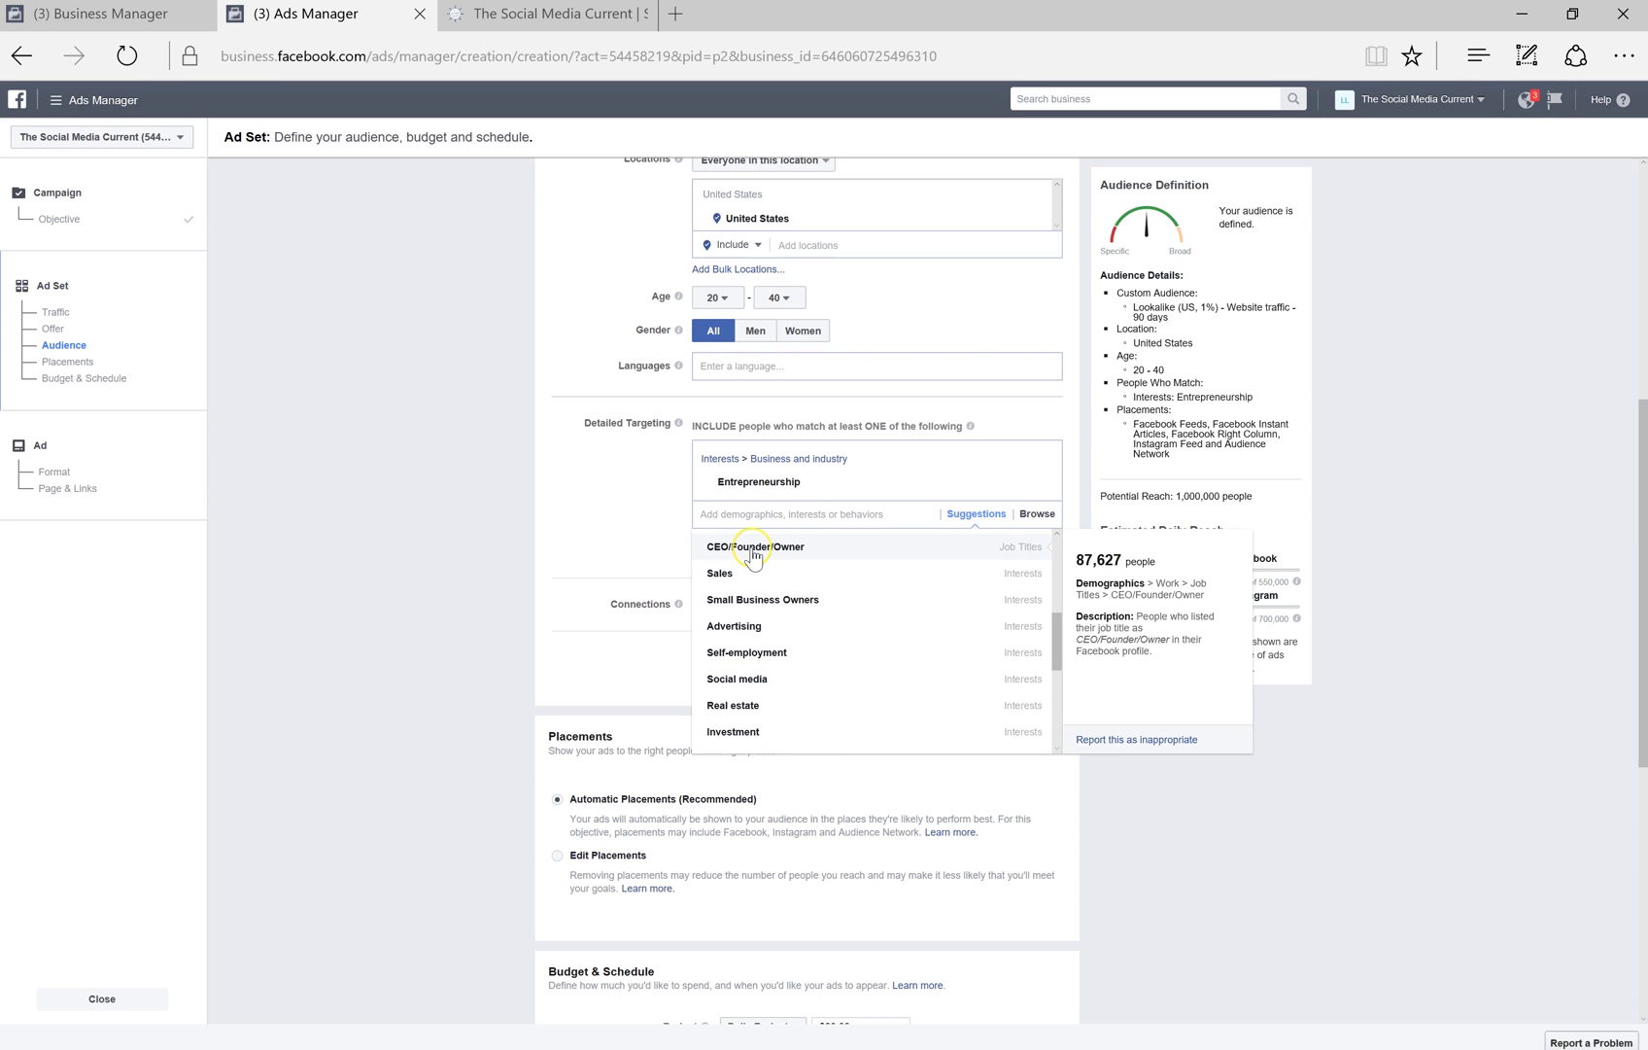
left_click(754, 546)
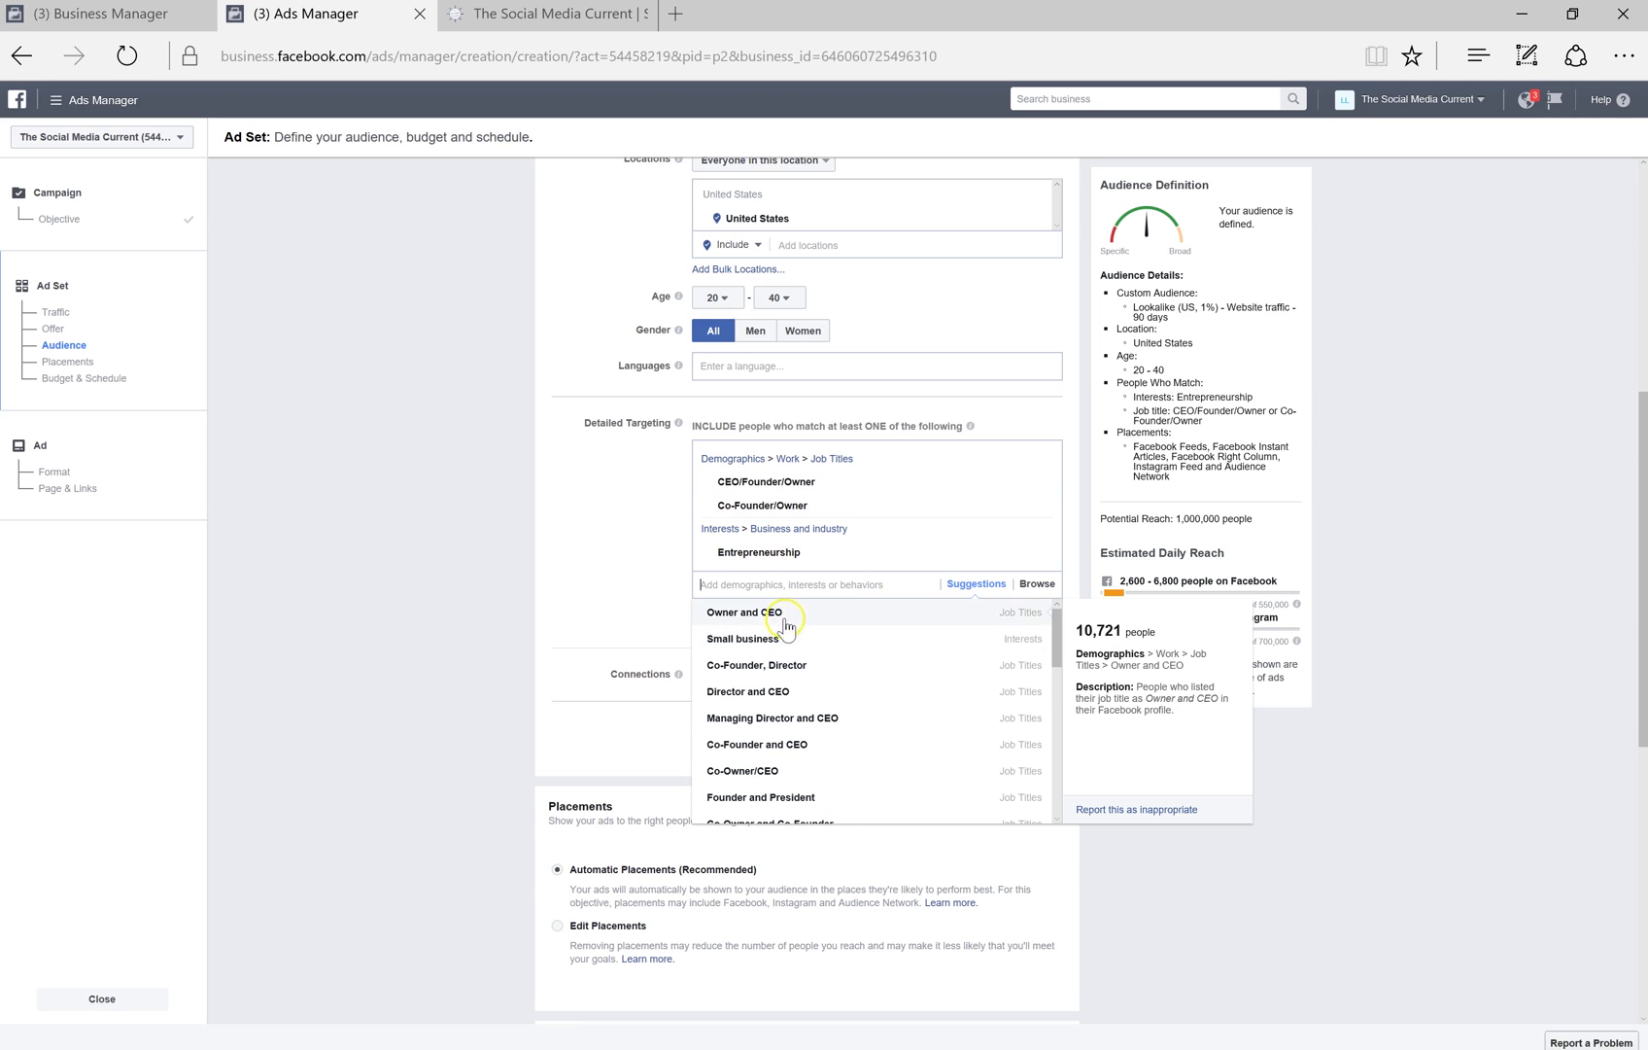
left_click(778, 615)
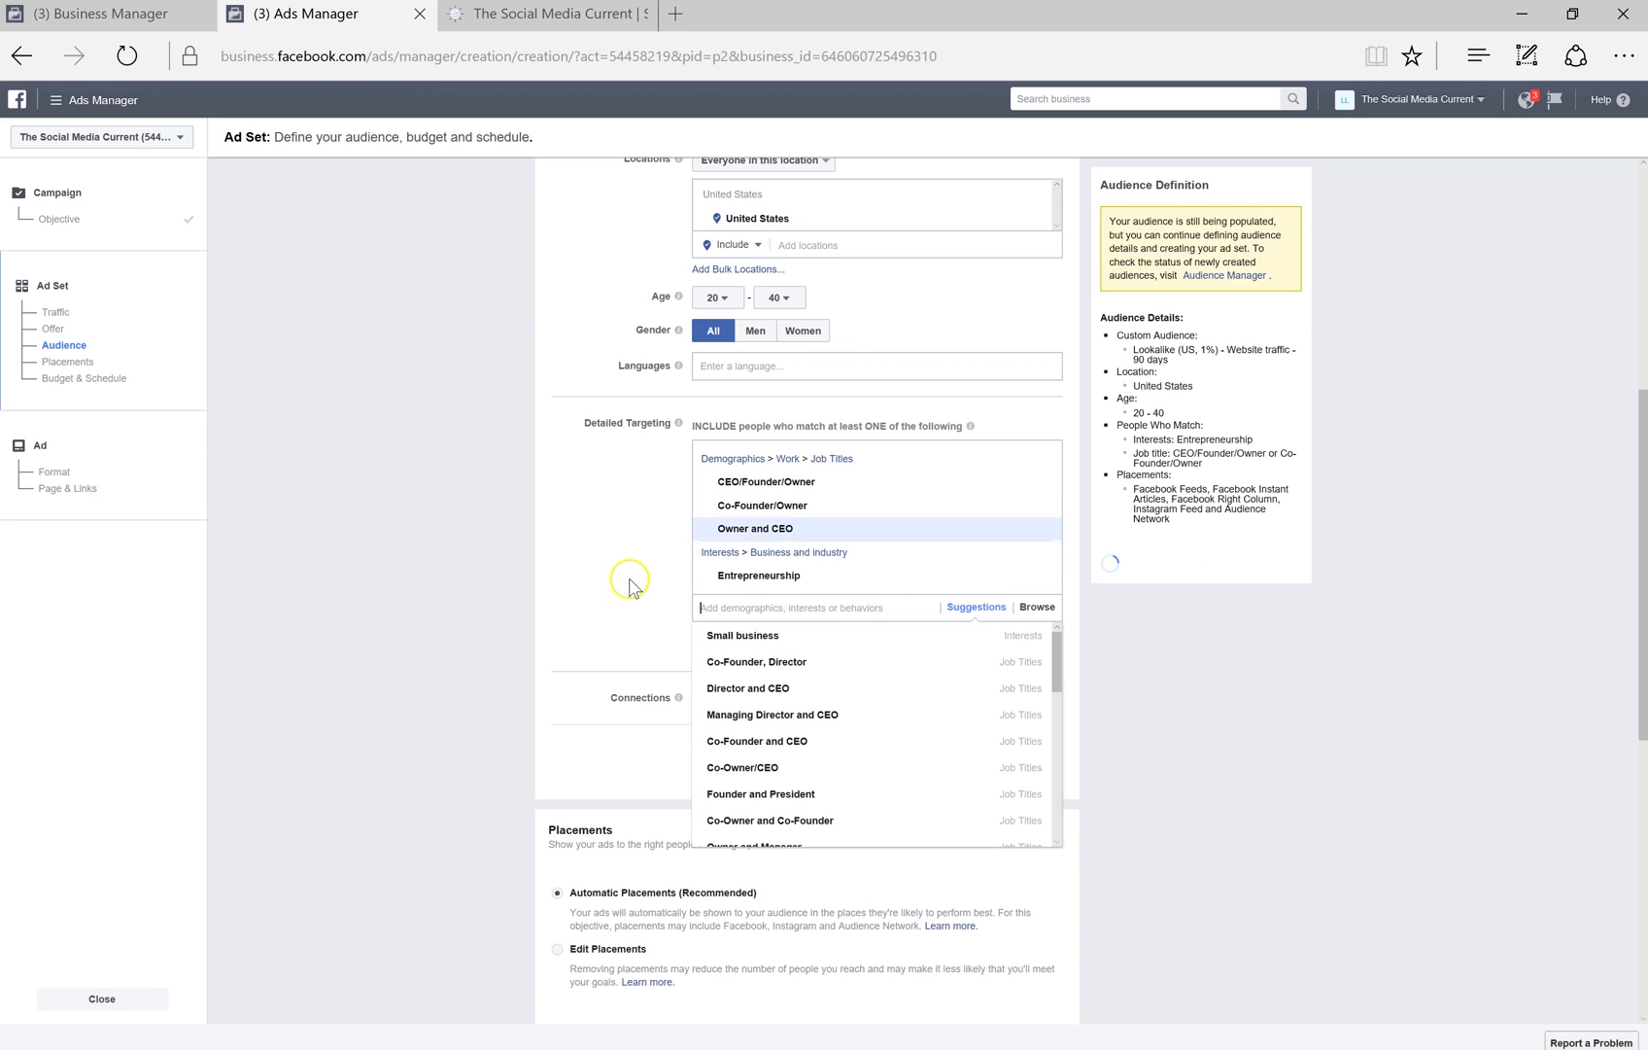
left_click(634, 580)
scroll(634, 579, "down", 2)
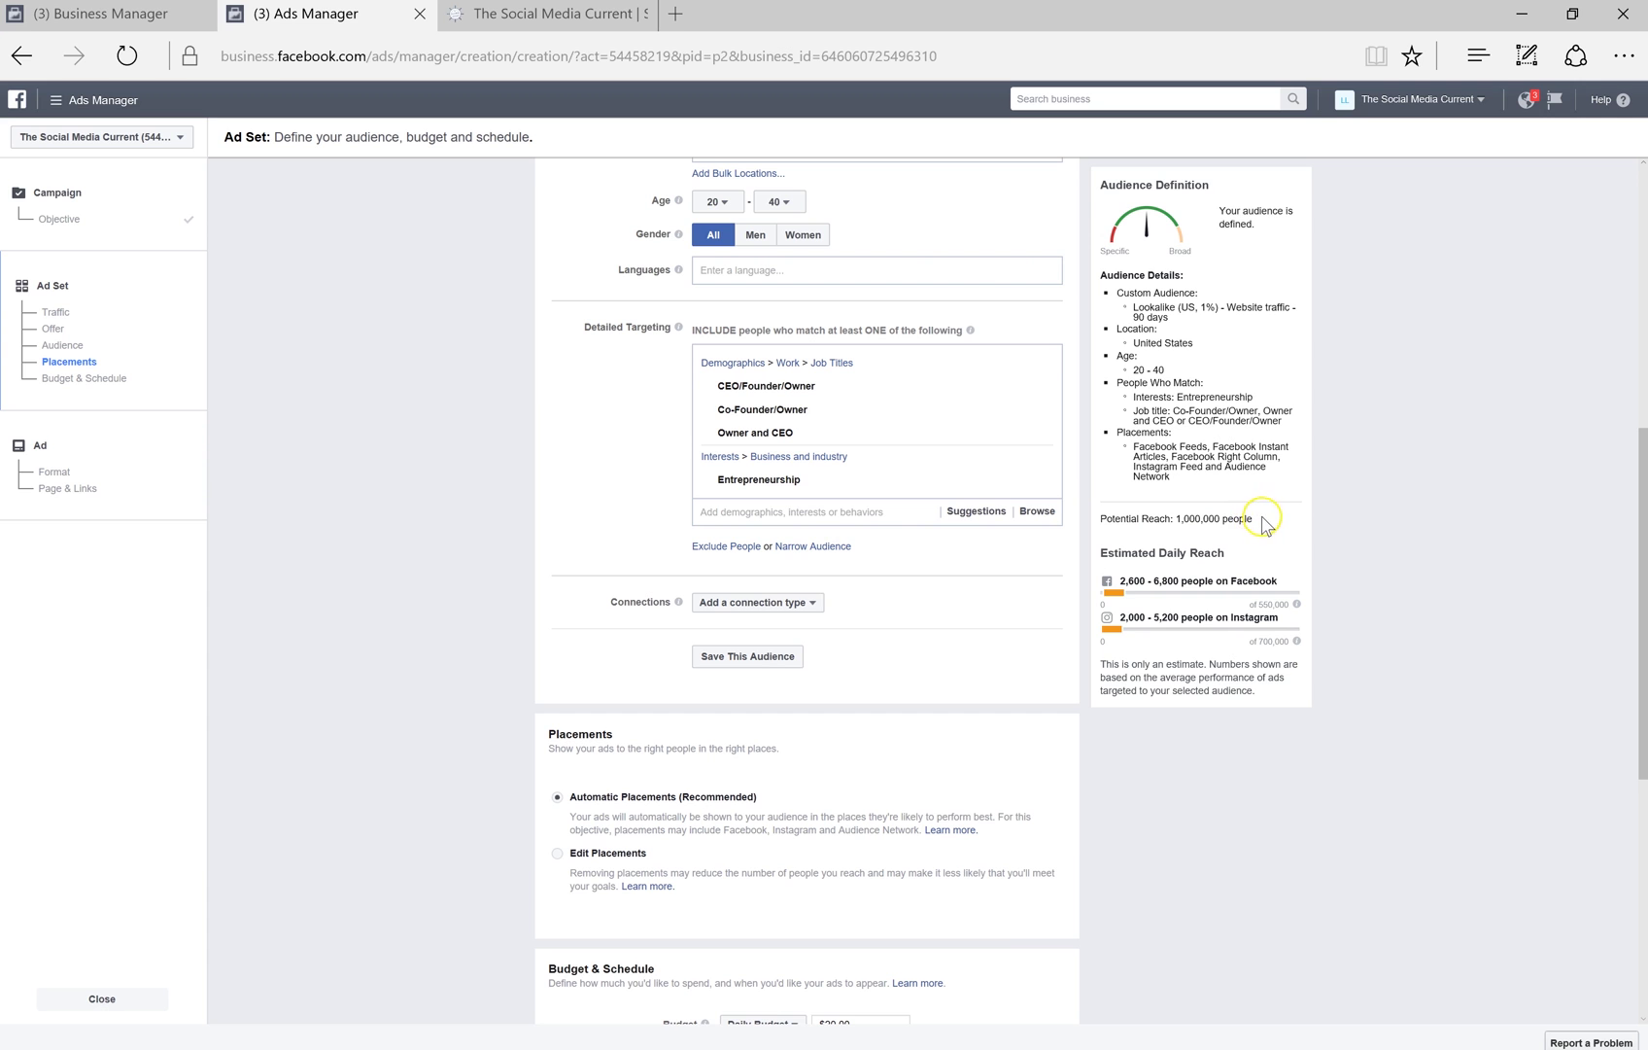
Step: Narrow the audience to household incomes $50,000–$75,000, $75,000–$100,000 and $100,000–$125,000
left_click(814, 548)
scroll(883, 621, "down", 1)
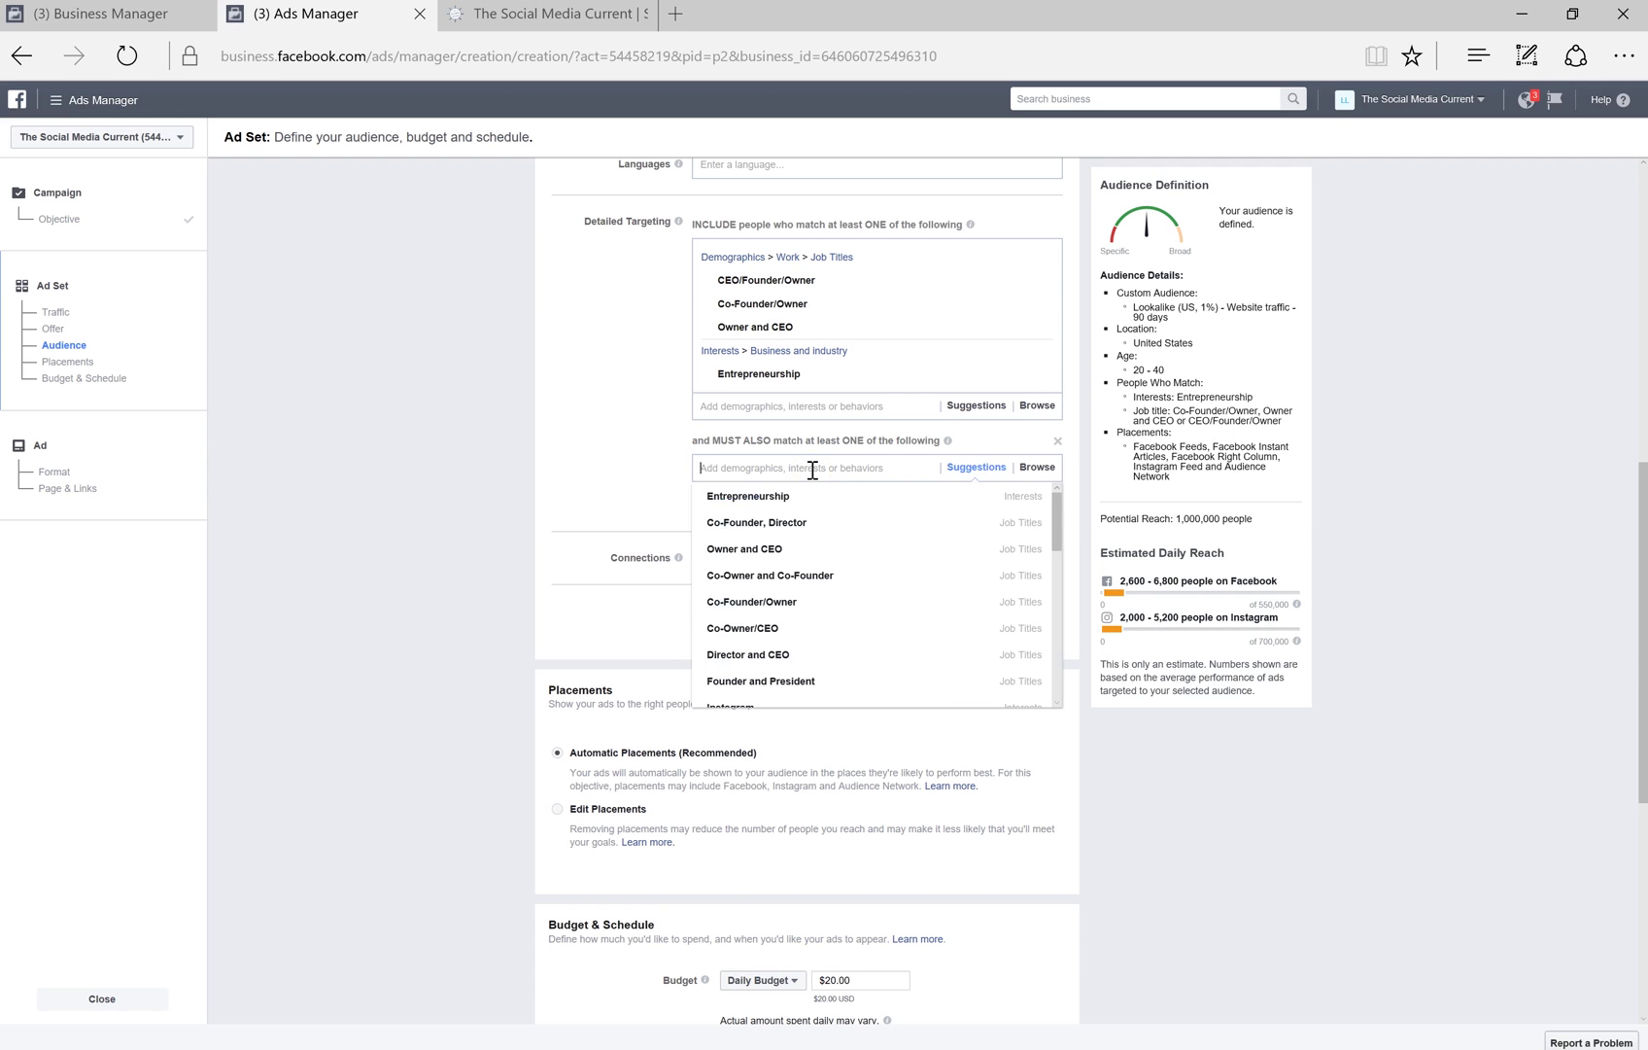
type("income")
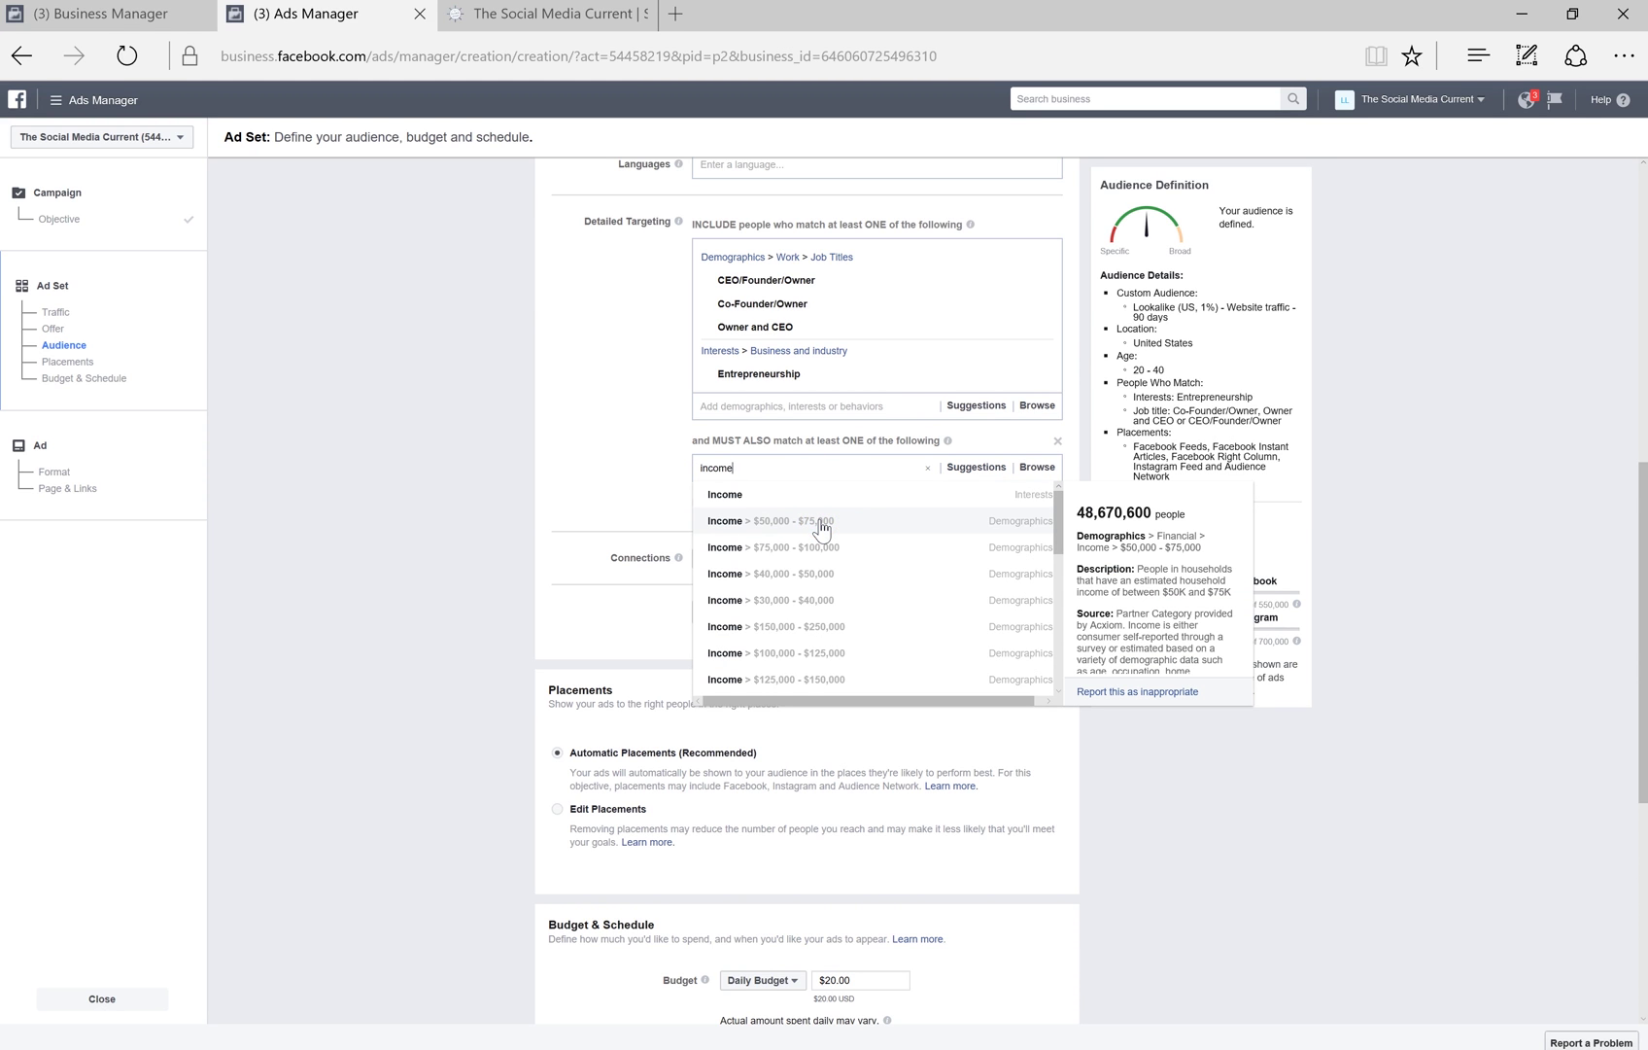
left_click(822, 529)
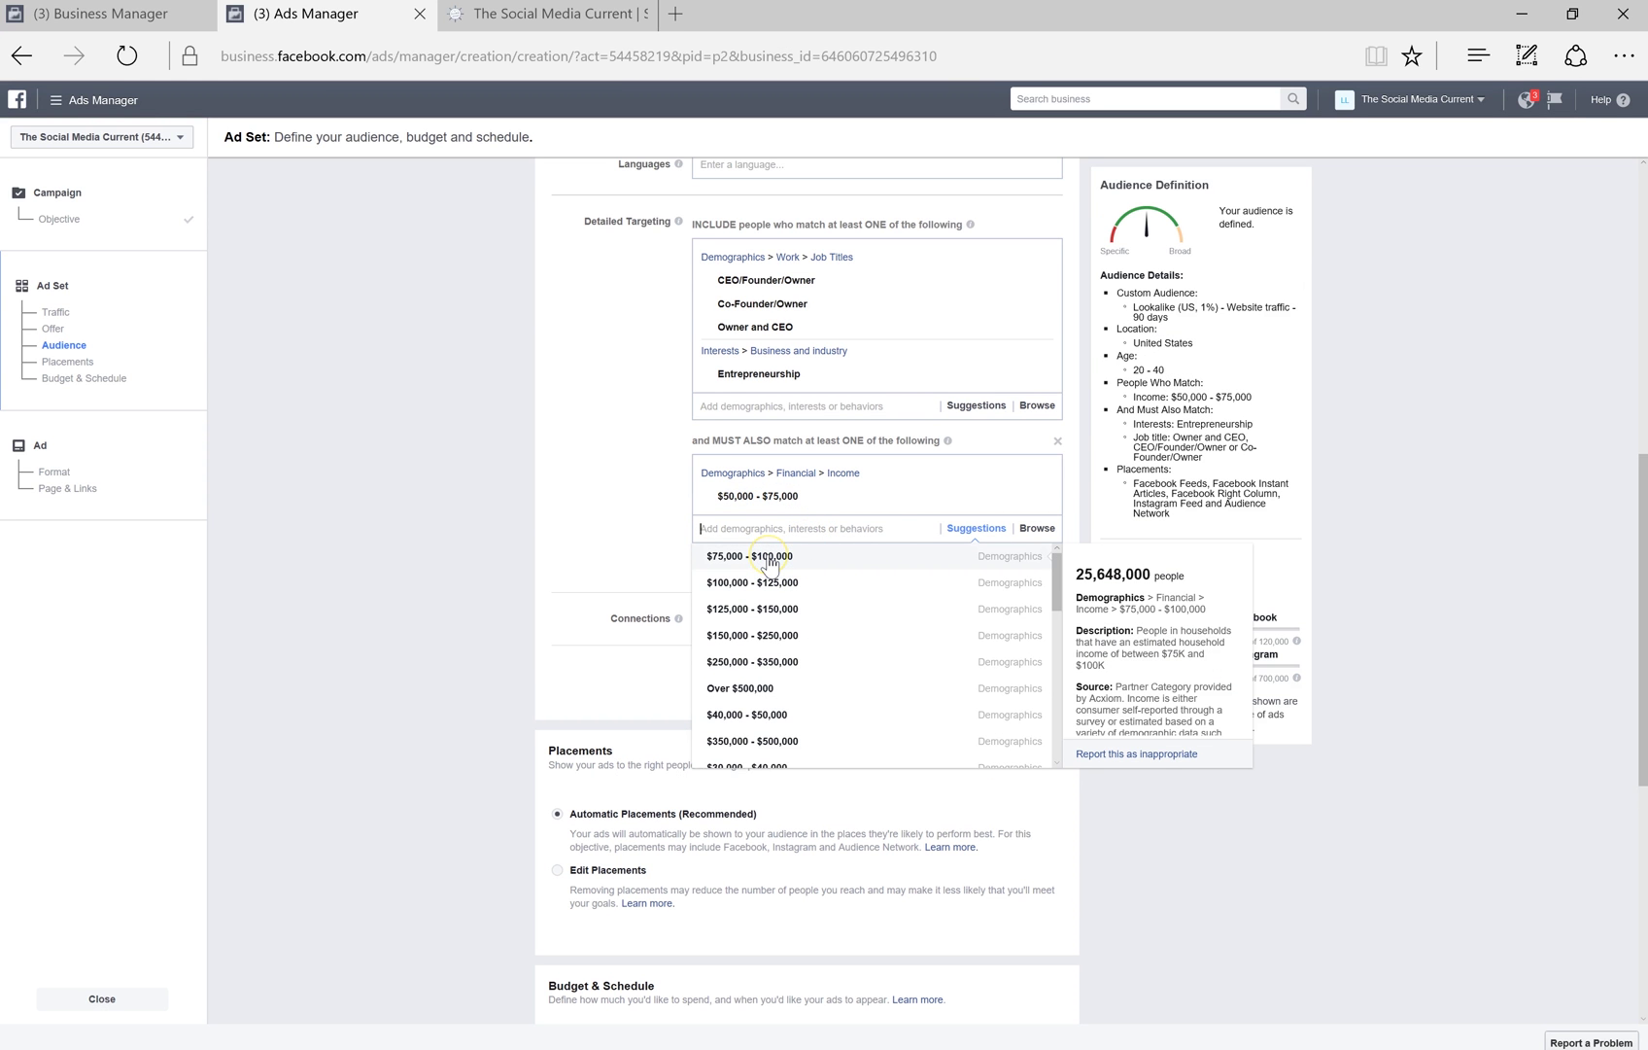
left_click(770, 560)
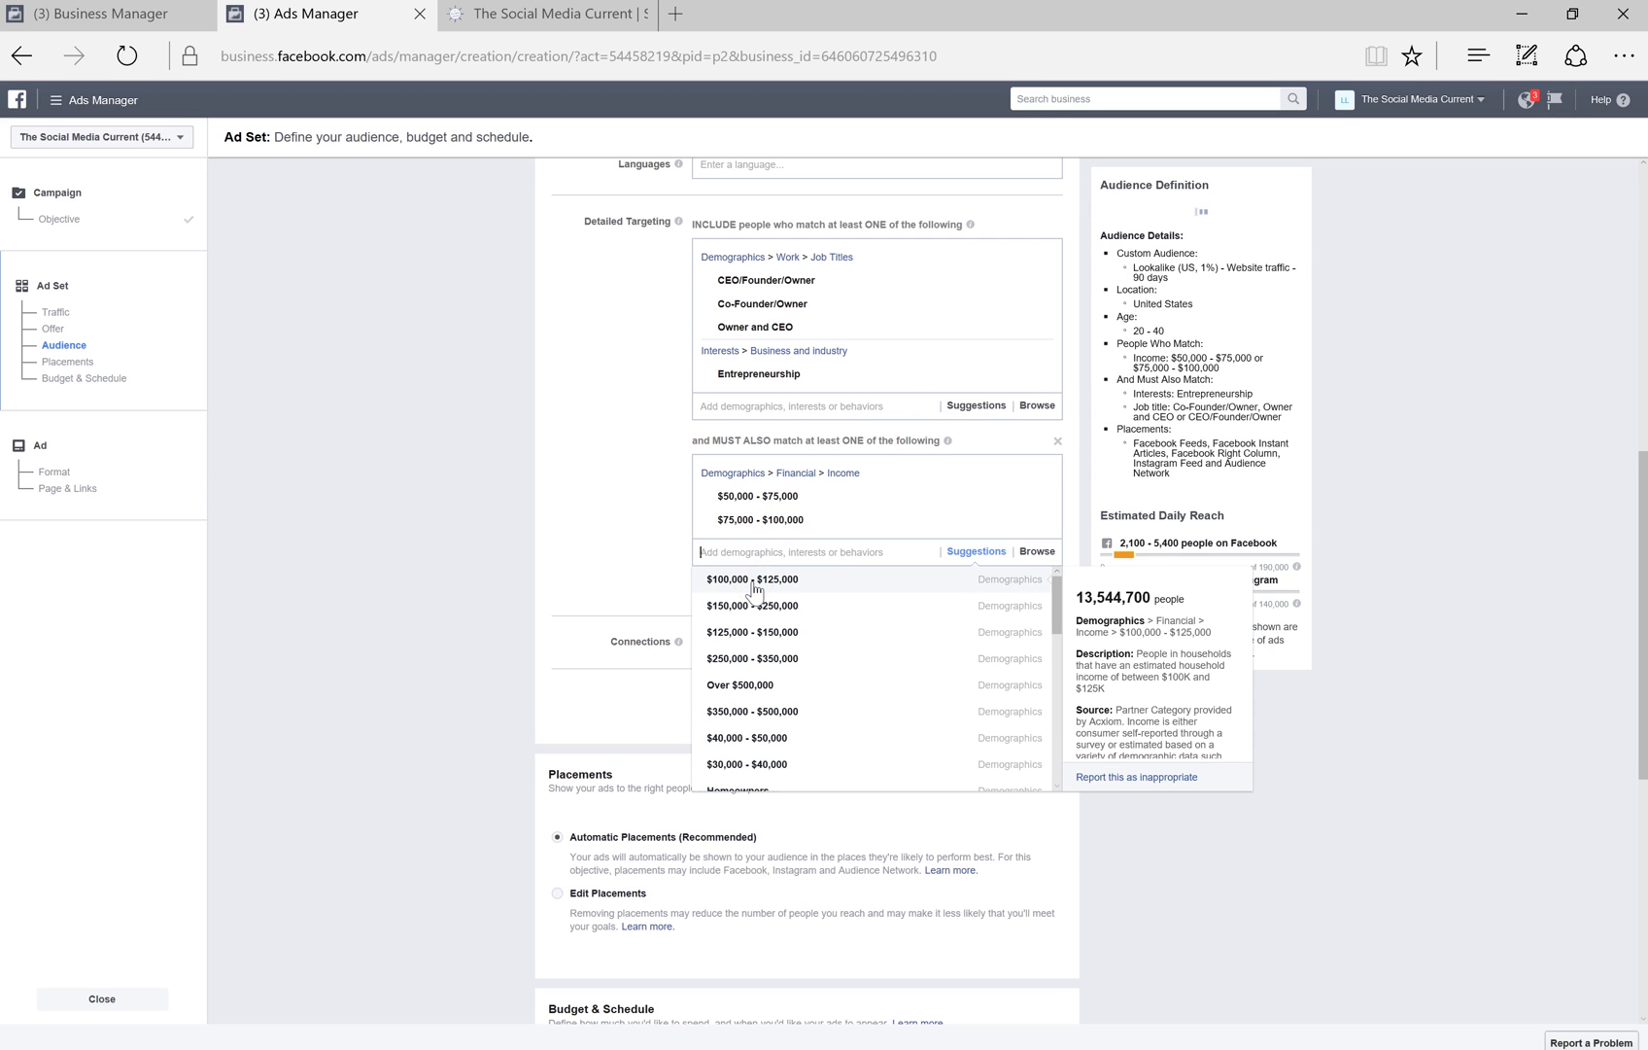
left_click(754, 583)
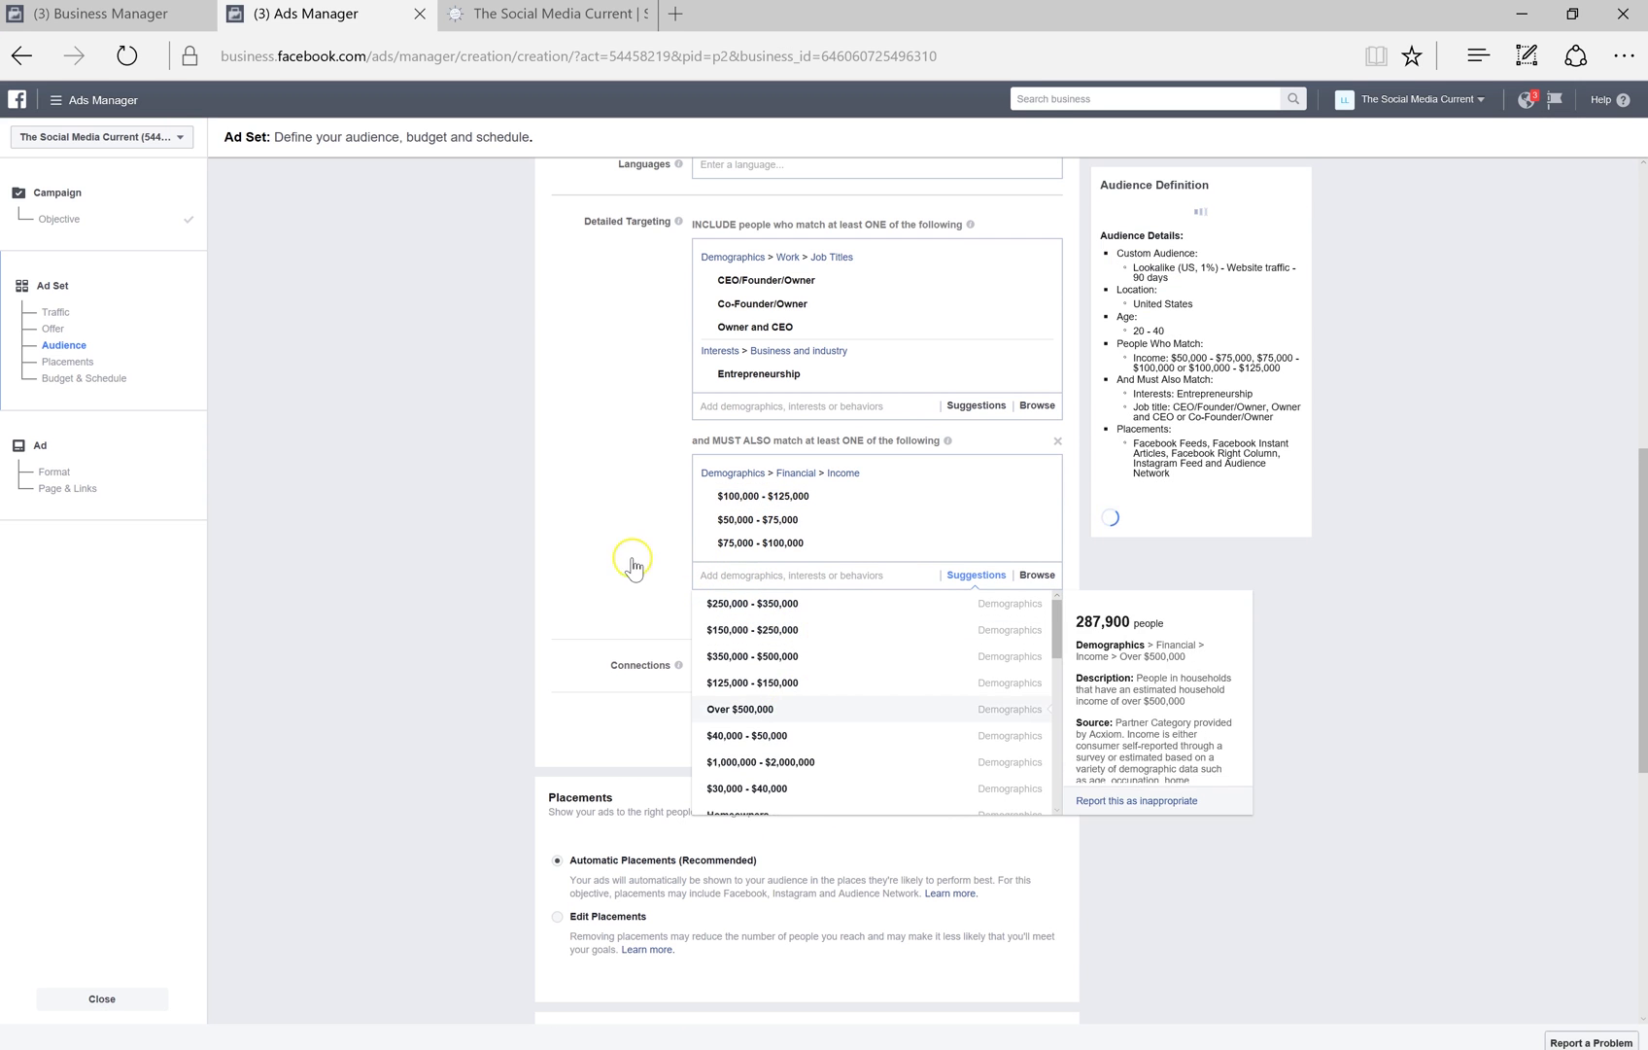
left_click(611, 530)
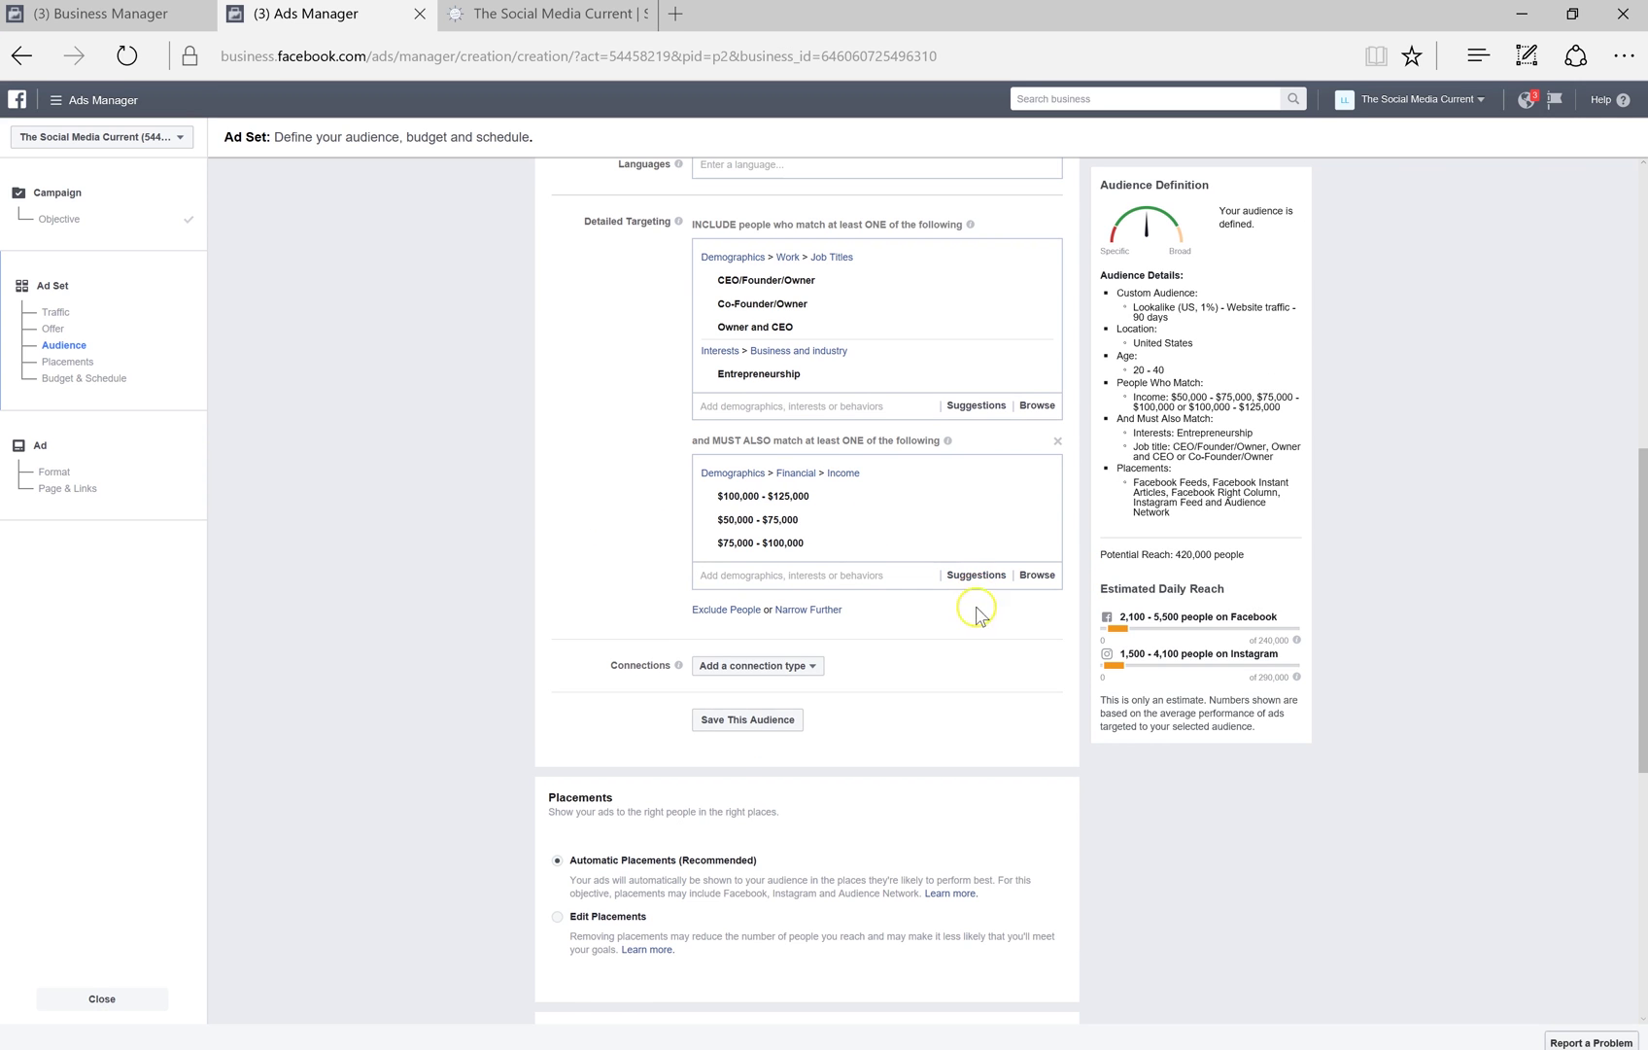
scroll(972, 608, "down", 1)
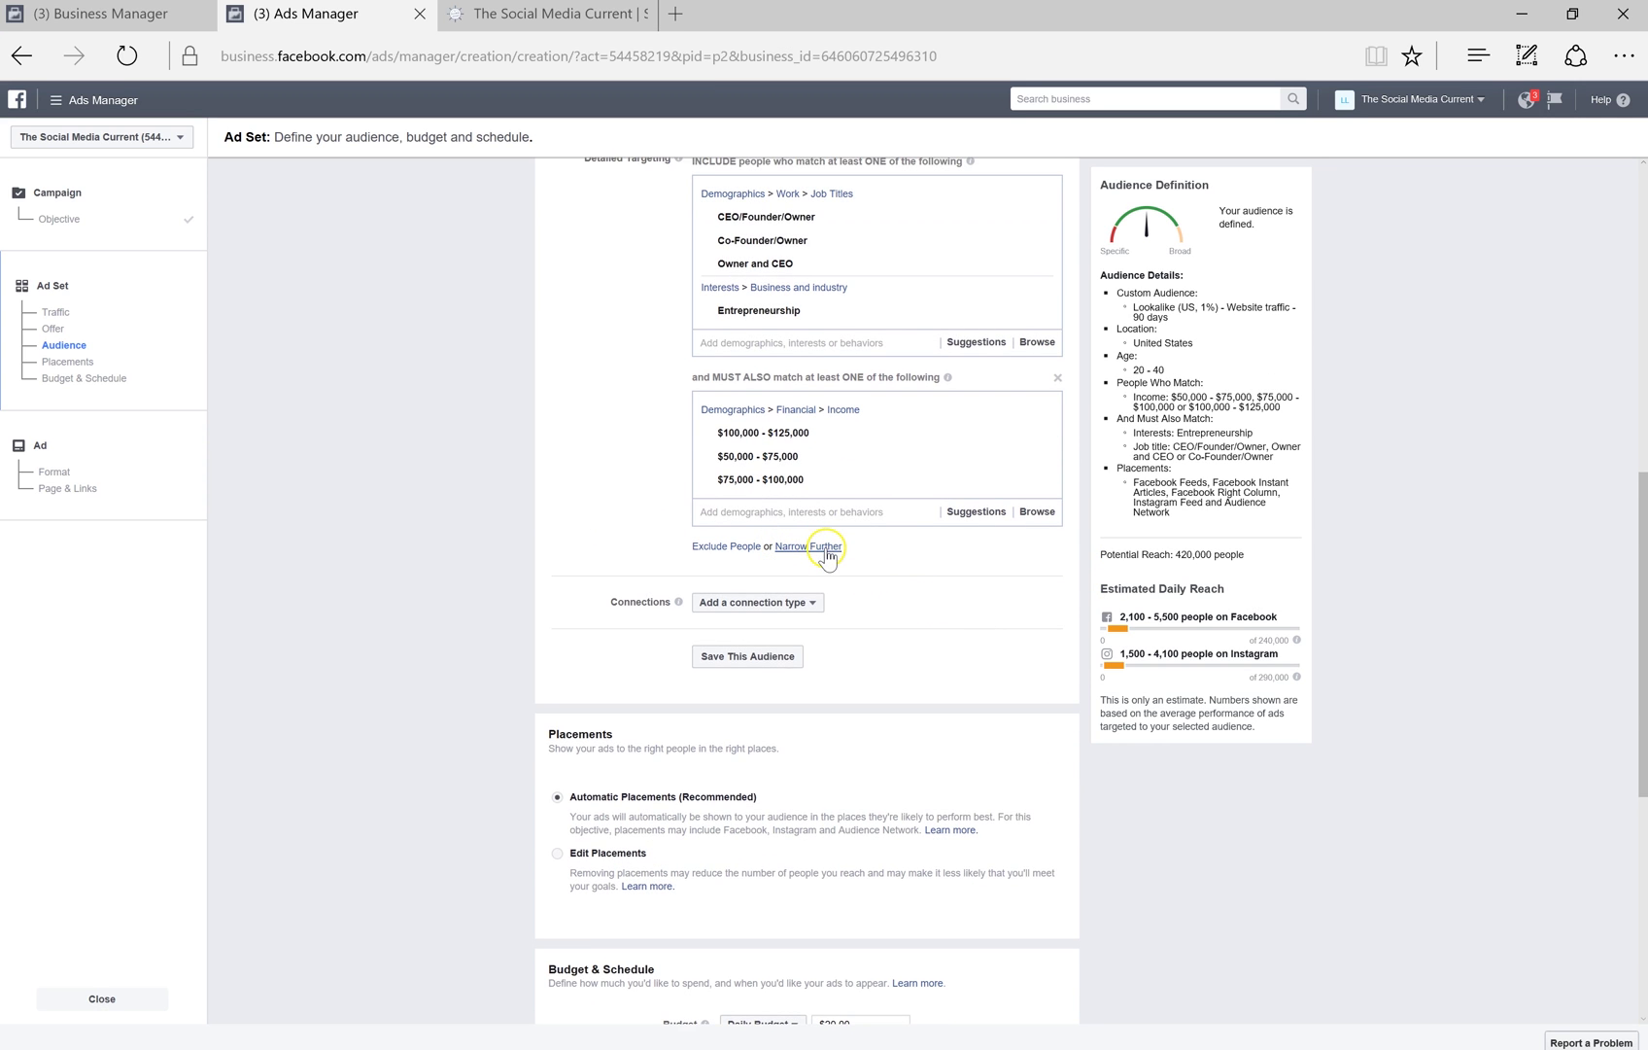
Step: Add a further narrowing group requiring interest in Social media marketing
left_click(825, 547)
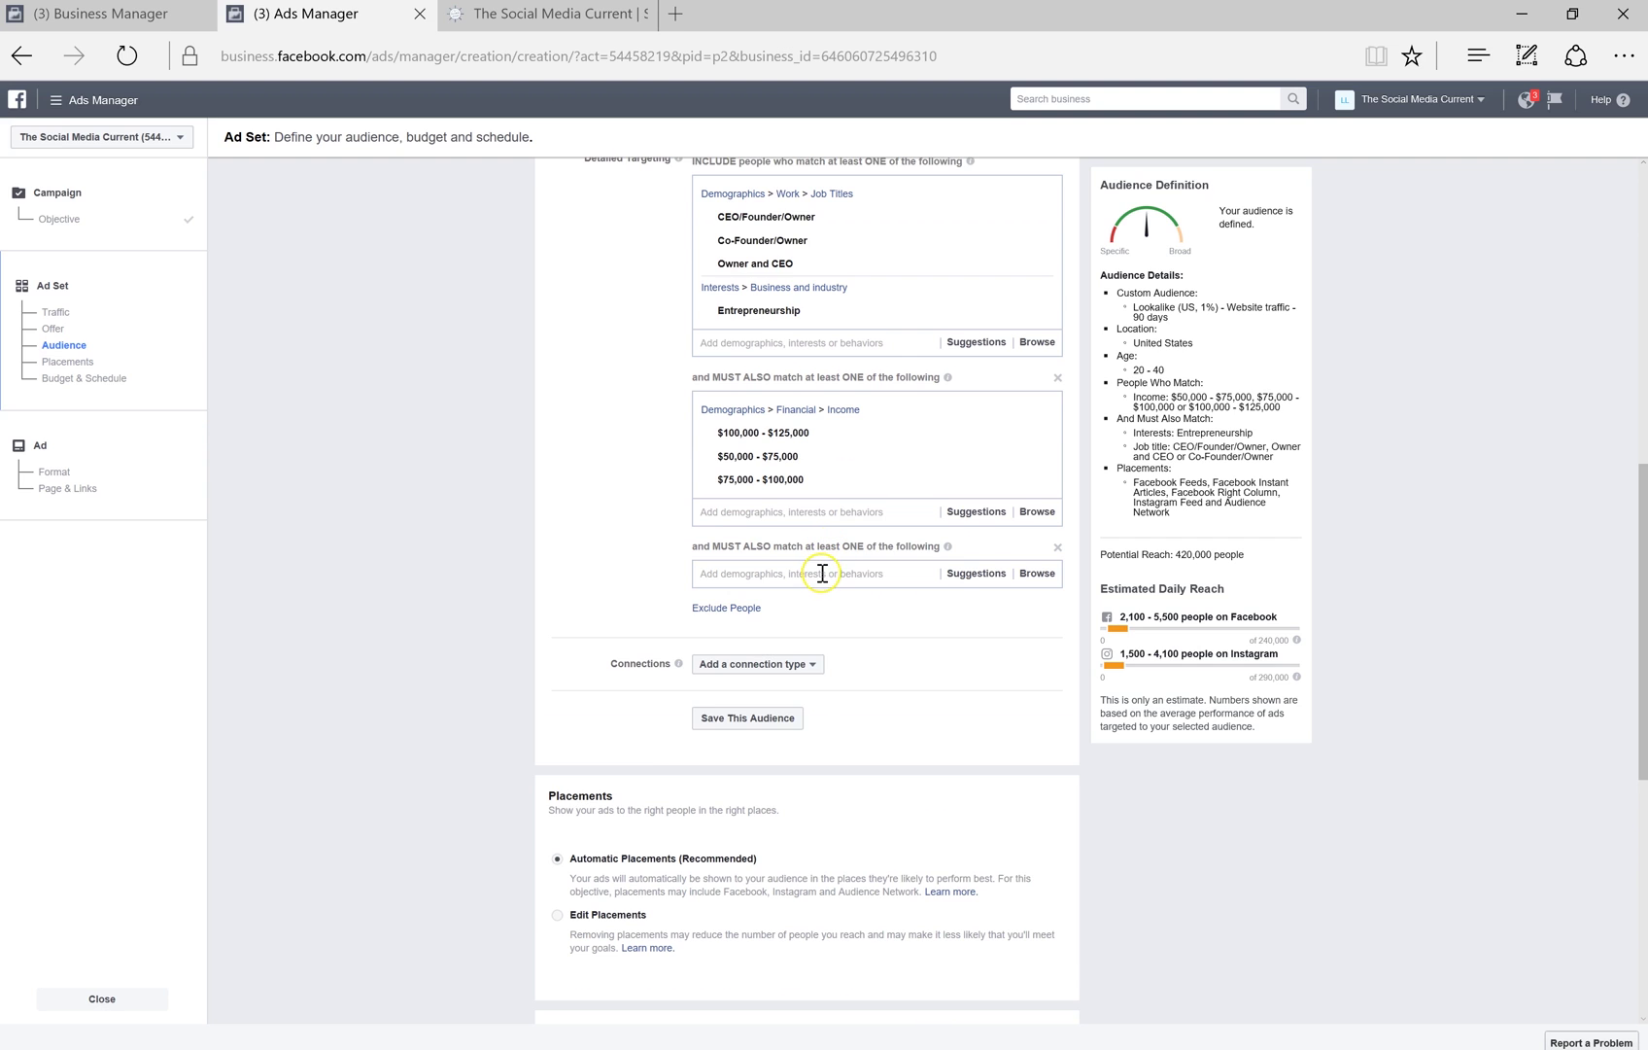
left_click(822, 573)
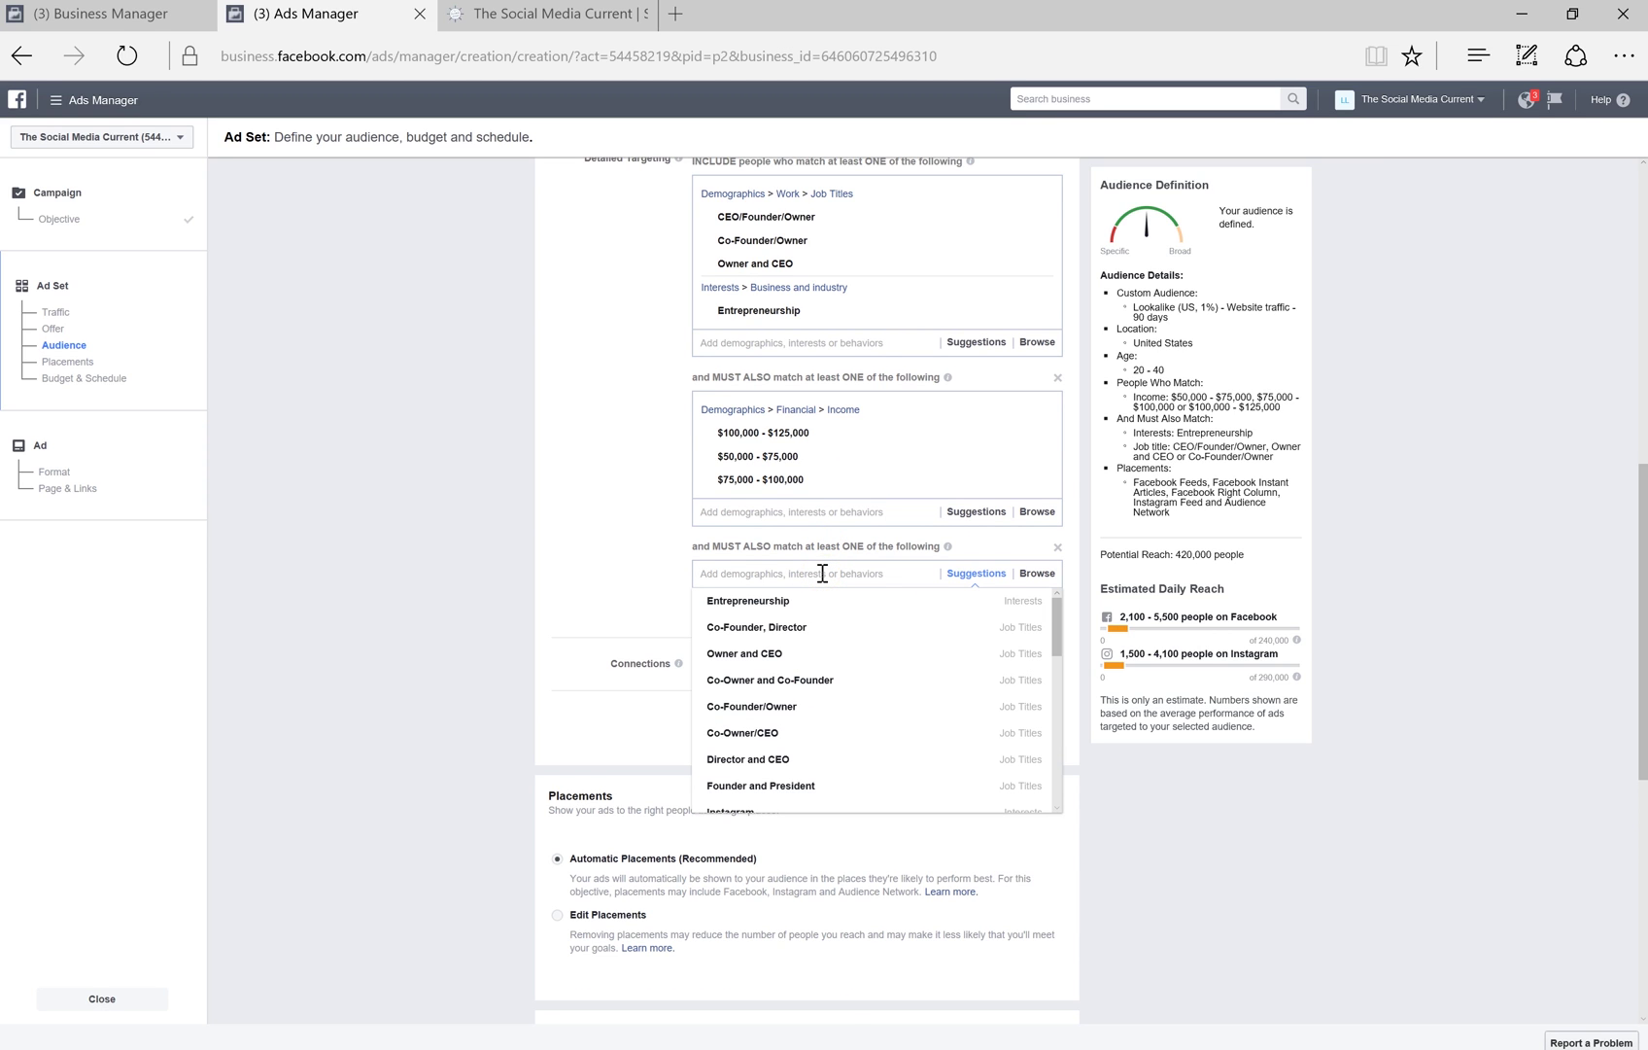
type("s")
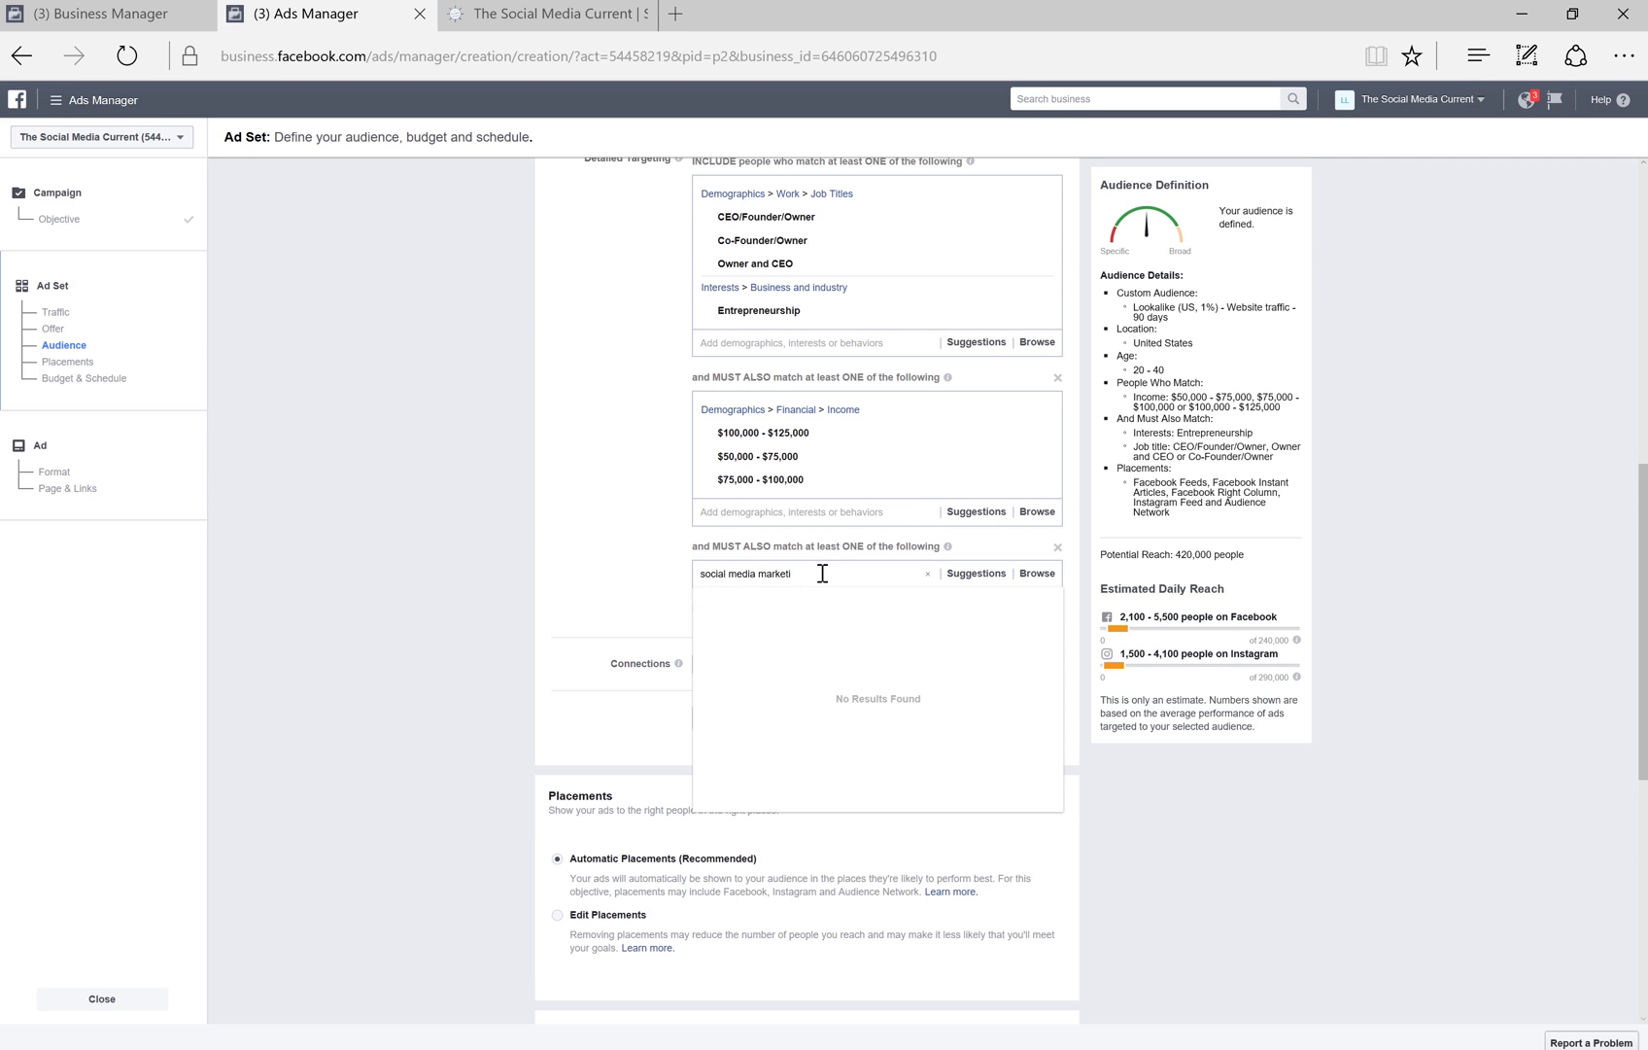
type("ocial media marketi")
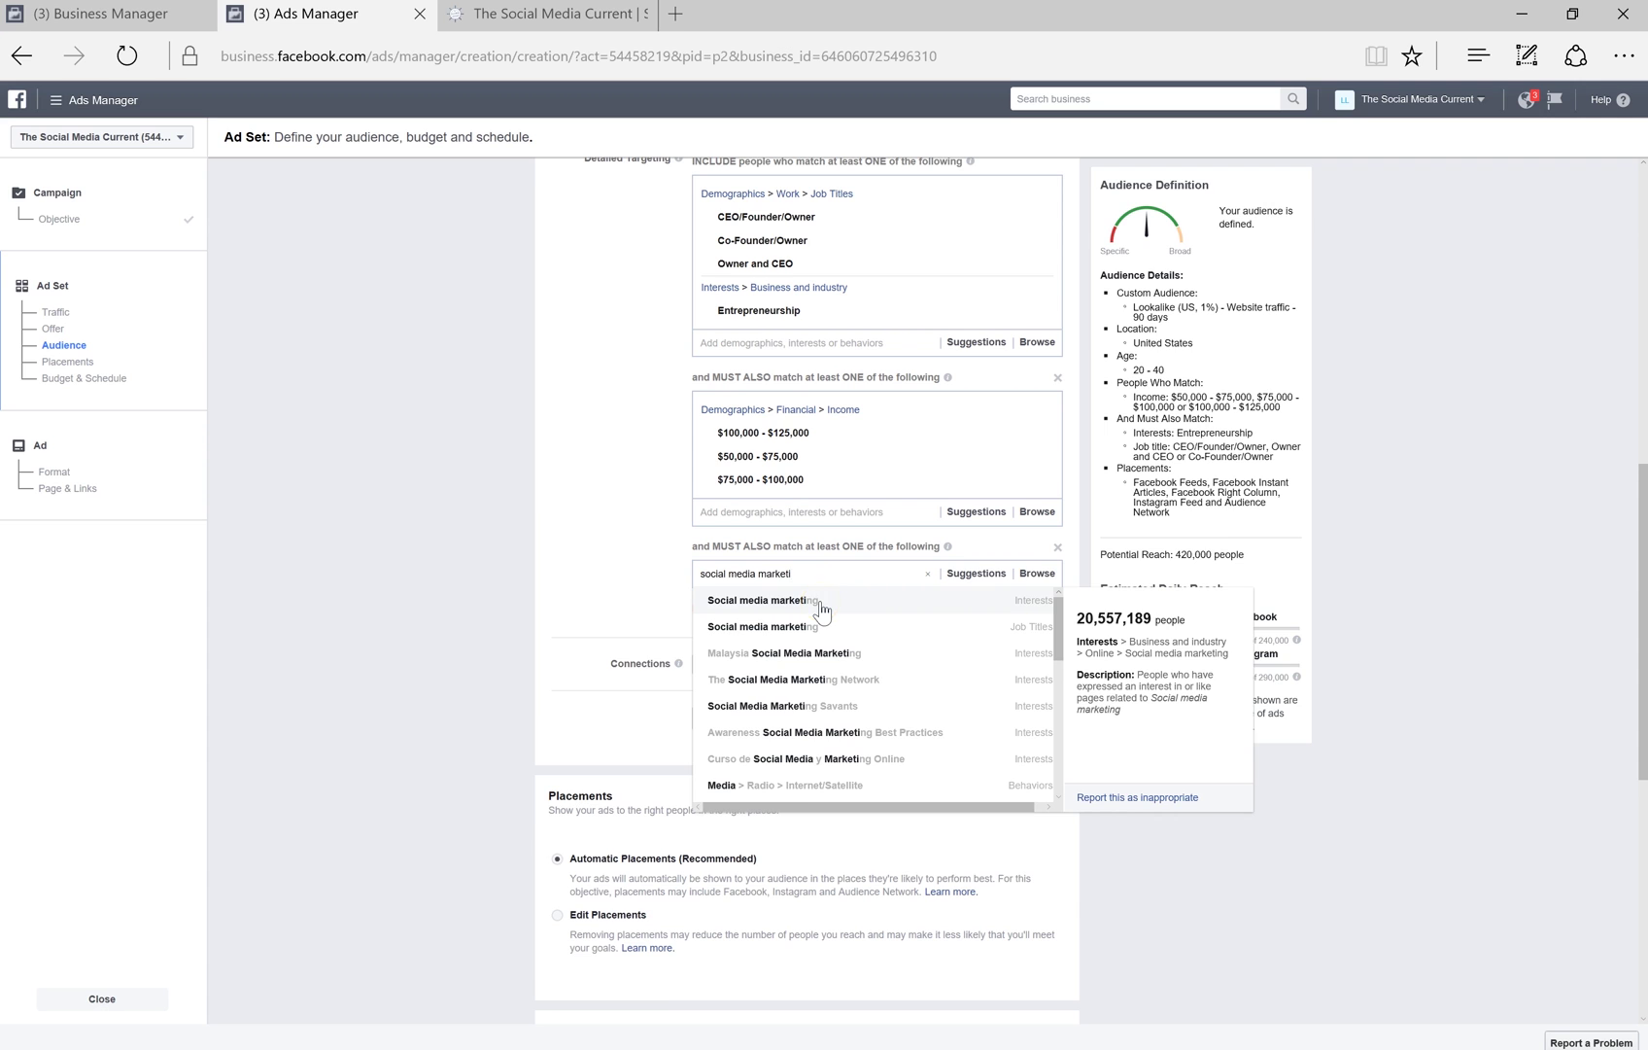
left_click(819, 609)
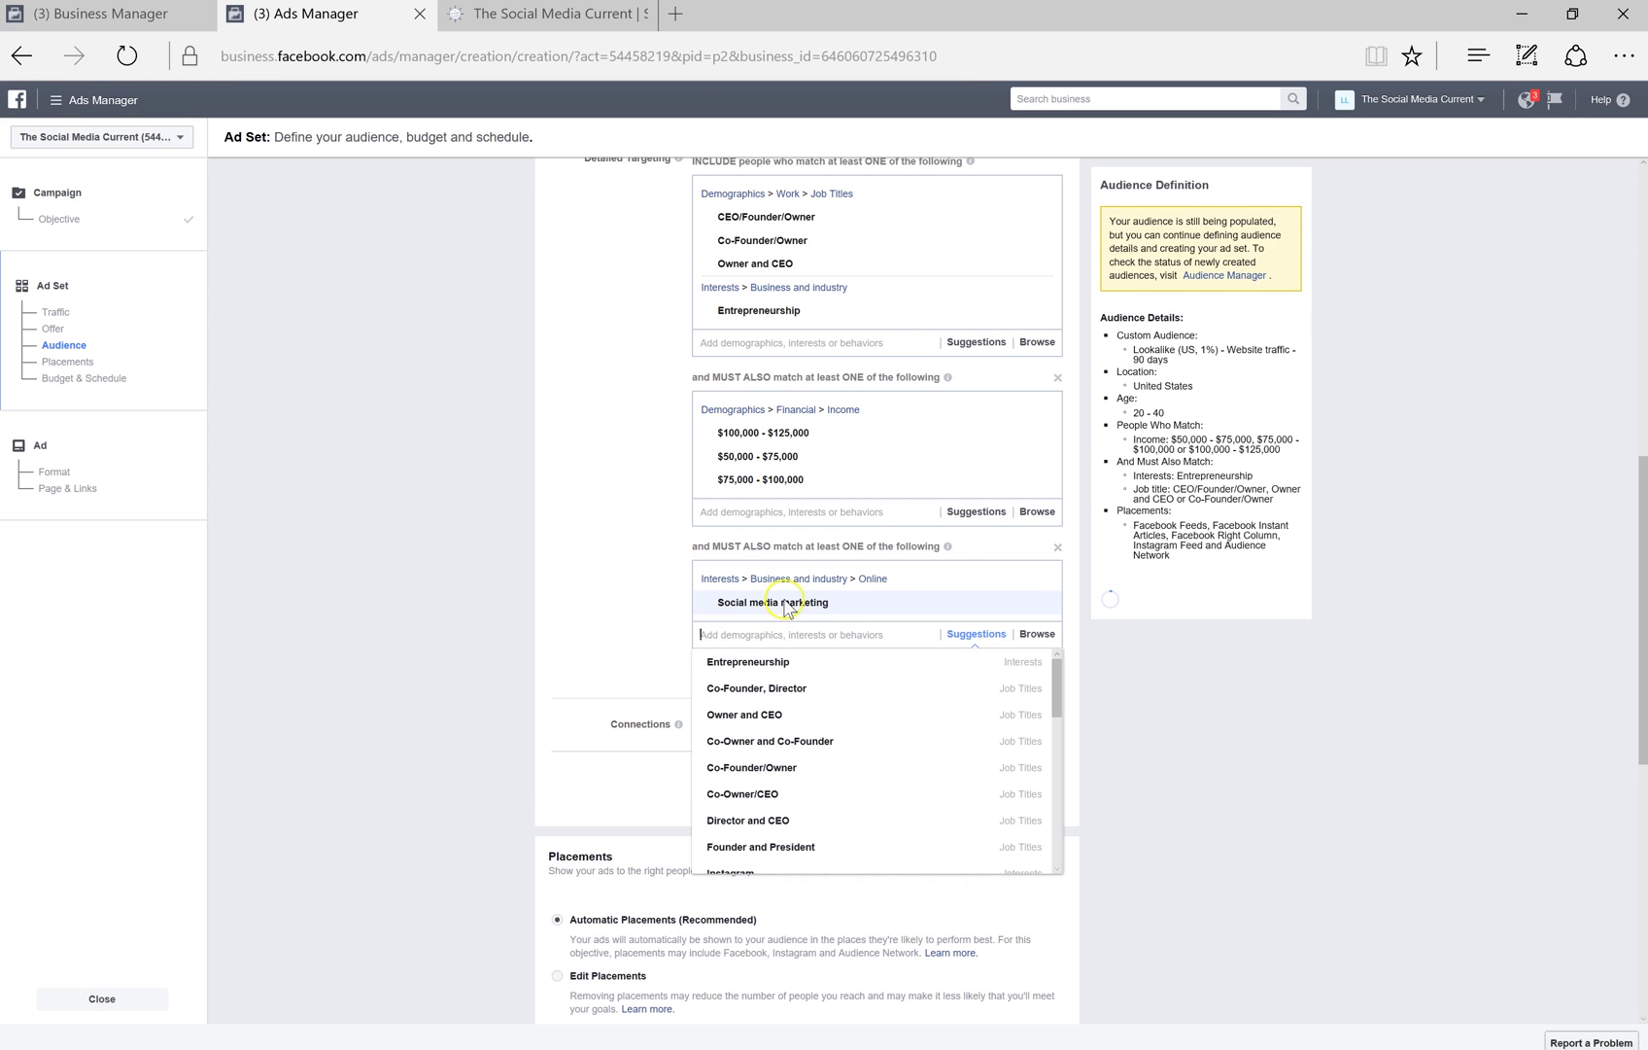
left_click(578, 572)
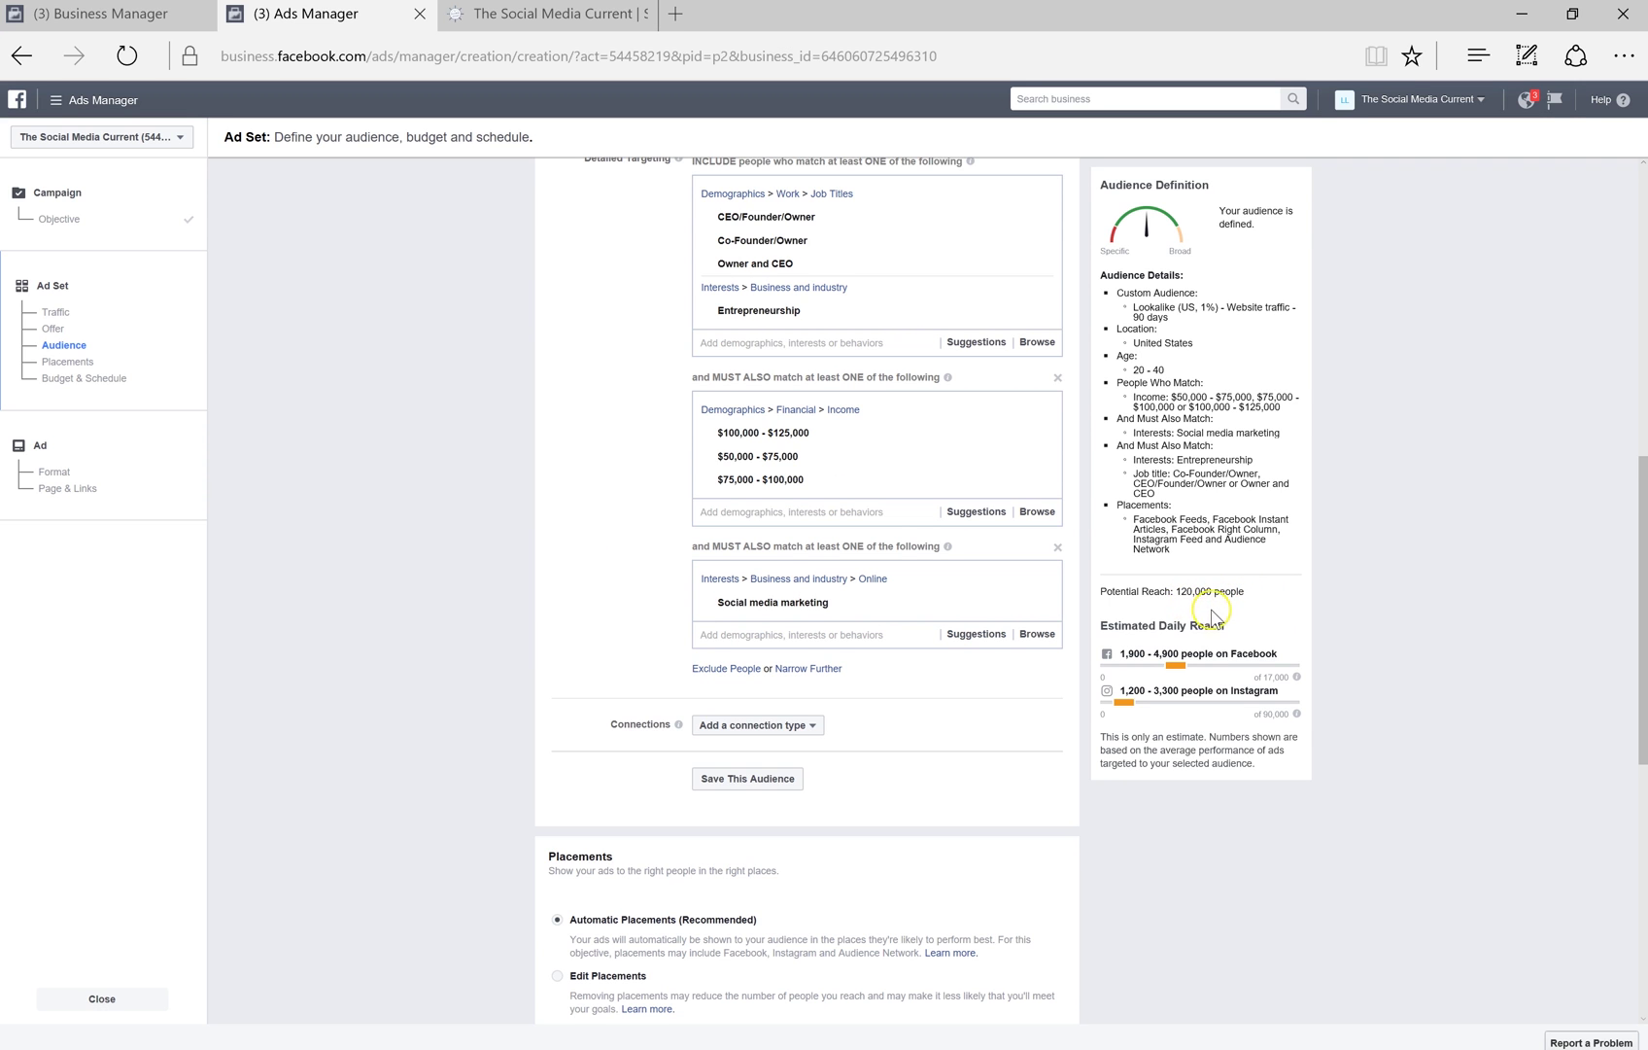
Step: Check the connection type options and leave them unset
scroll(856, 744, "down", 2)
scroll(855, 747, "down", 1)
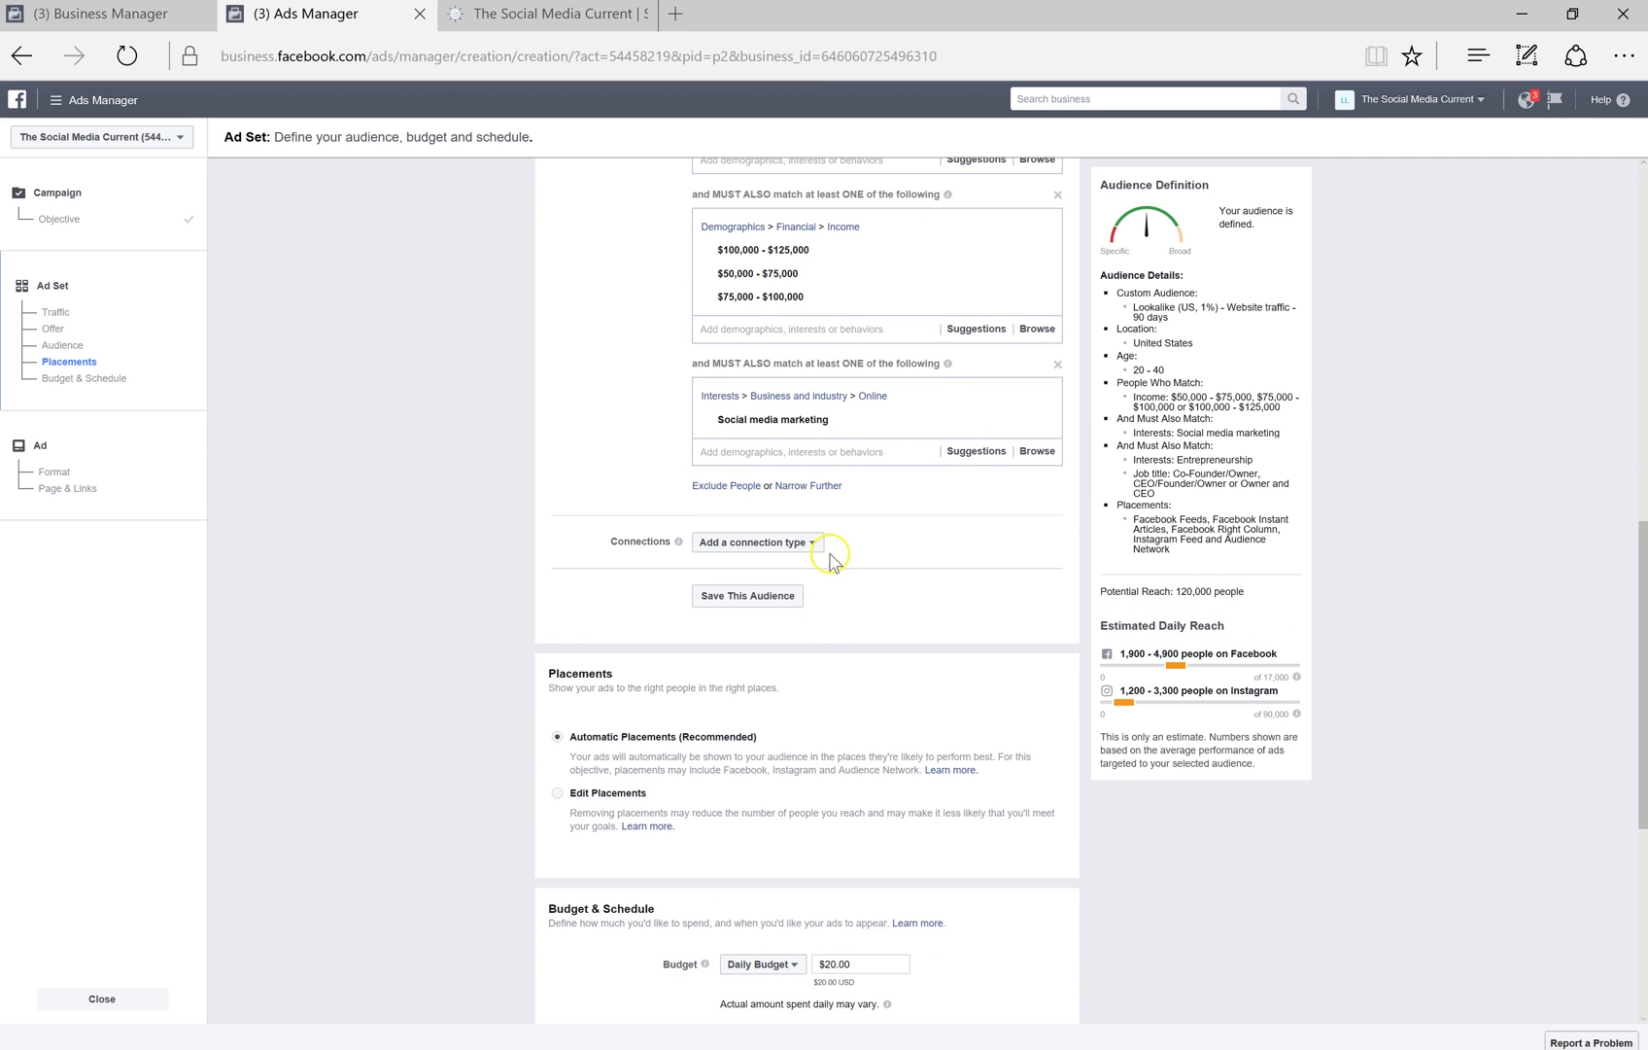
left_click(795, 544)
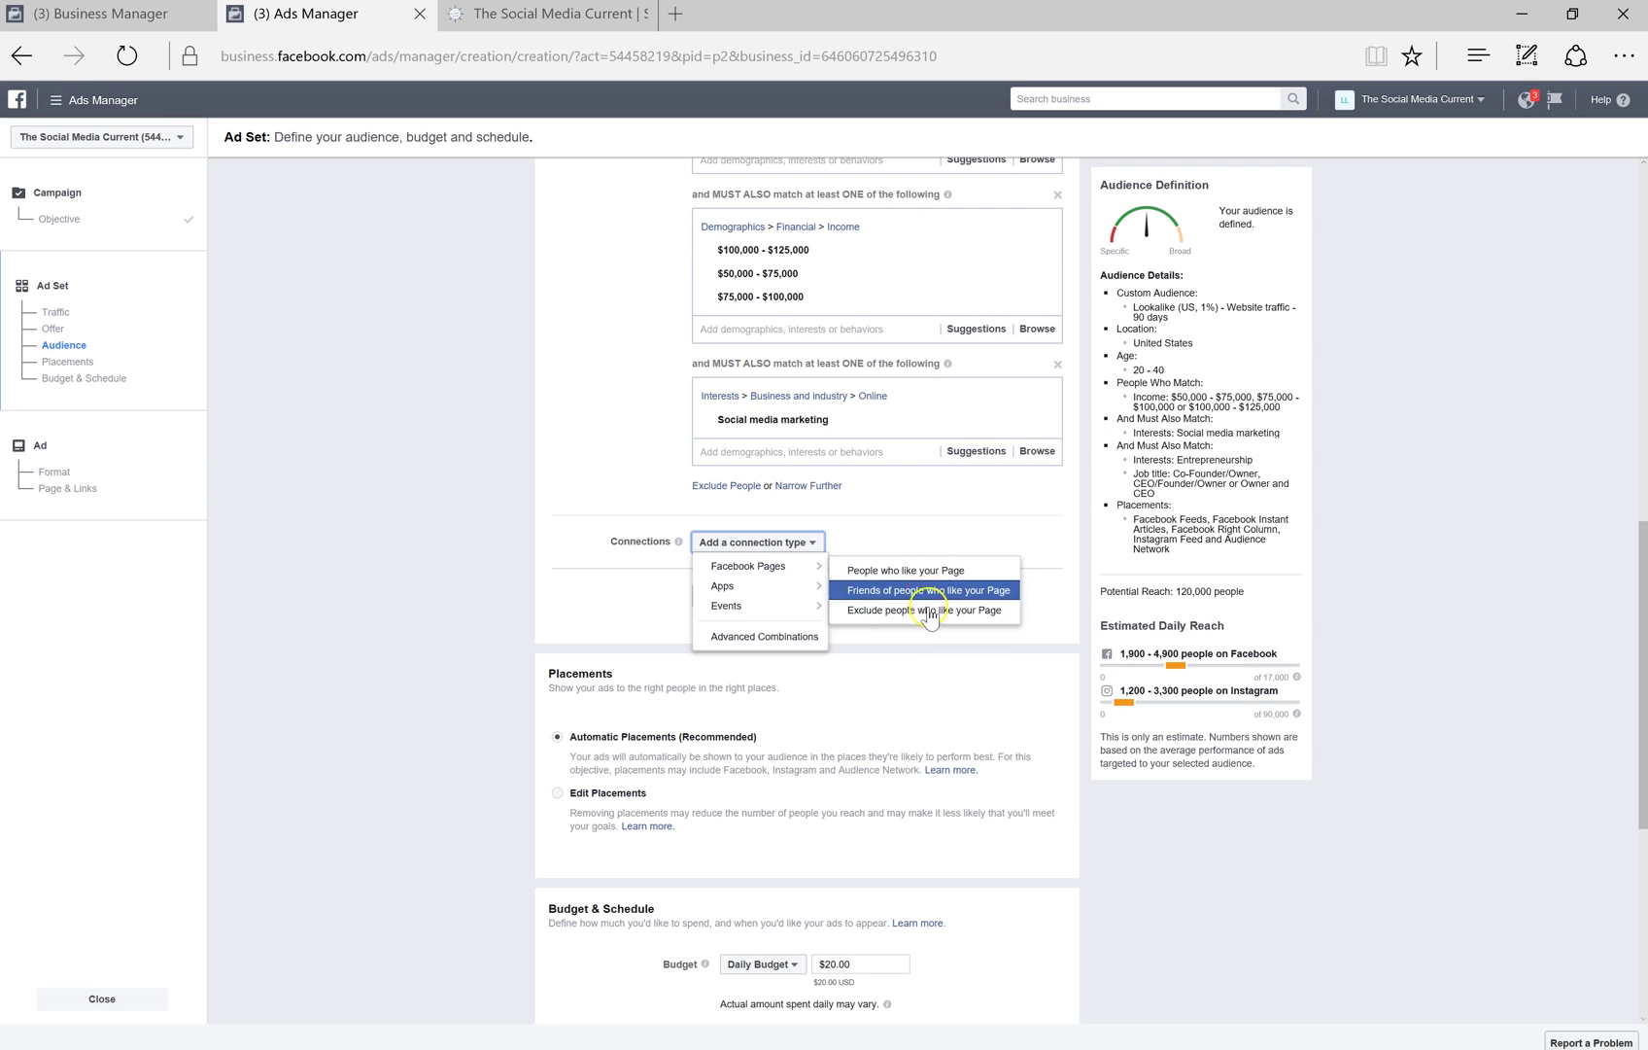
mouse_move(774, 608)
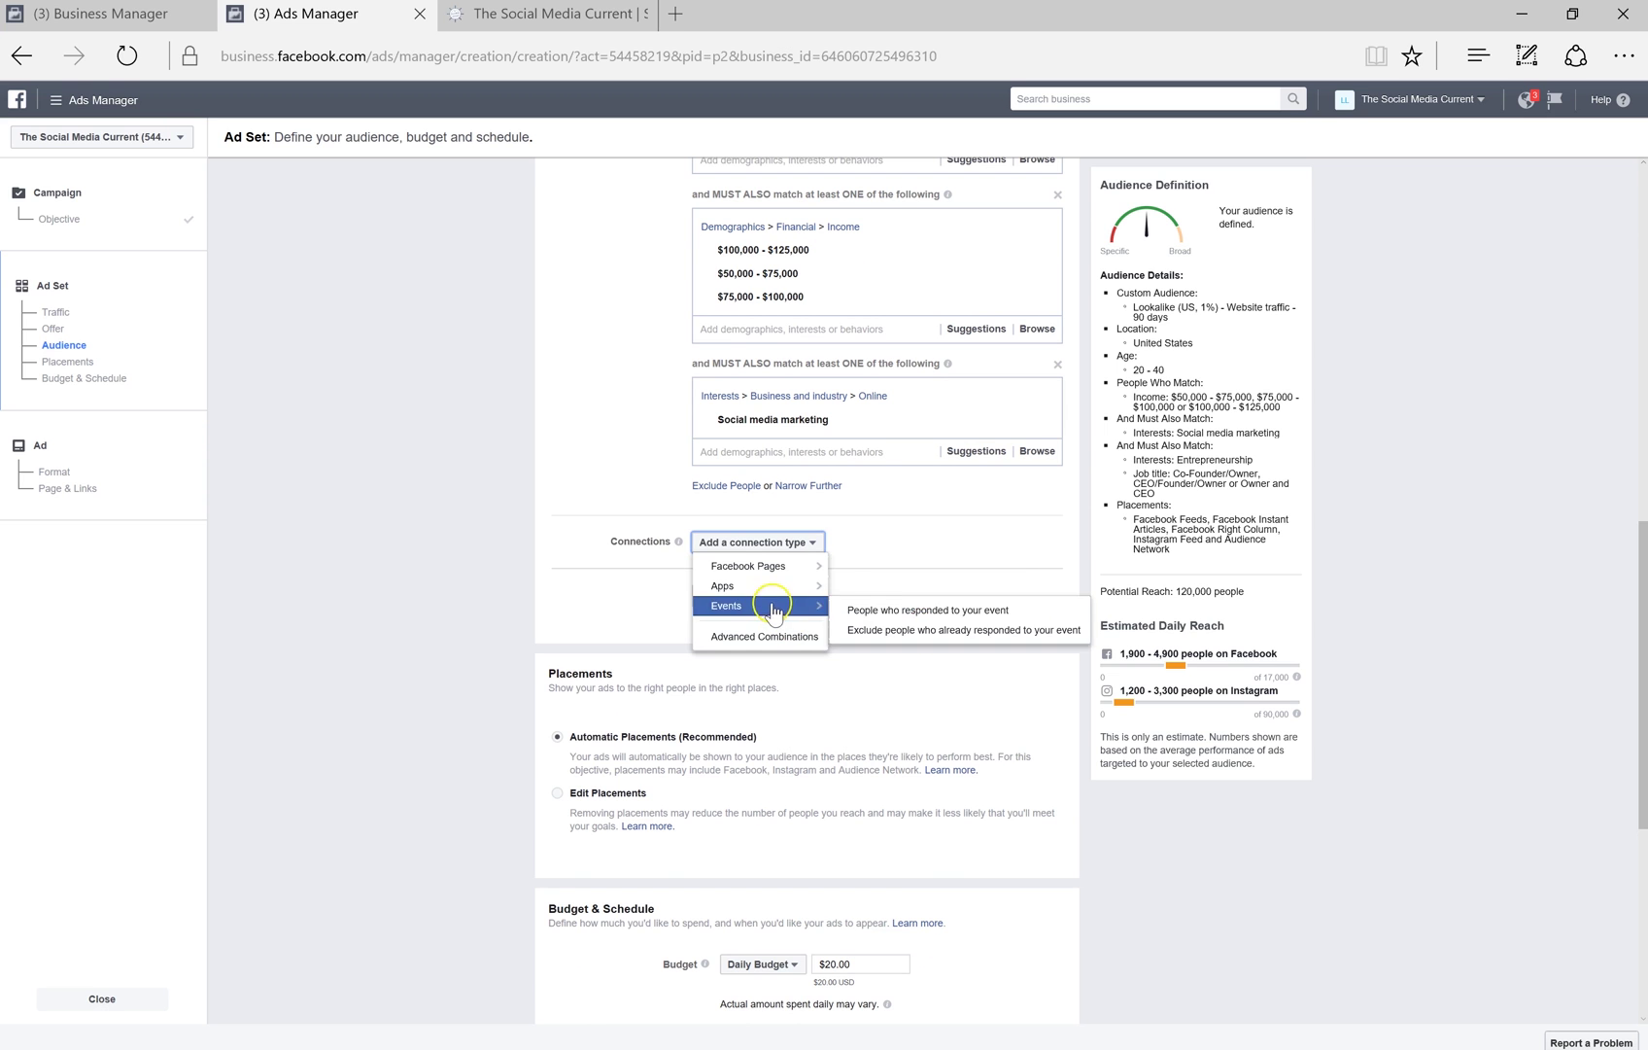
left_click(898, 533)
scroll(900, 533, "down", 3)
Step: Switch to manual placements on all devices, keeping Facebook, Instagram and Audience Network checked
scroll(898, 533, "down", 1)
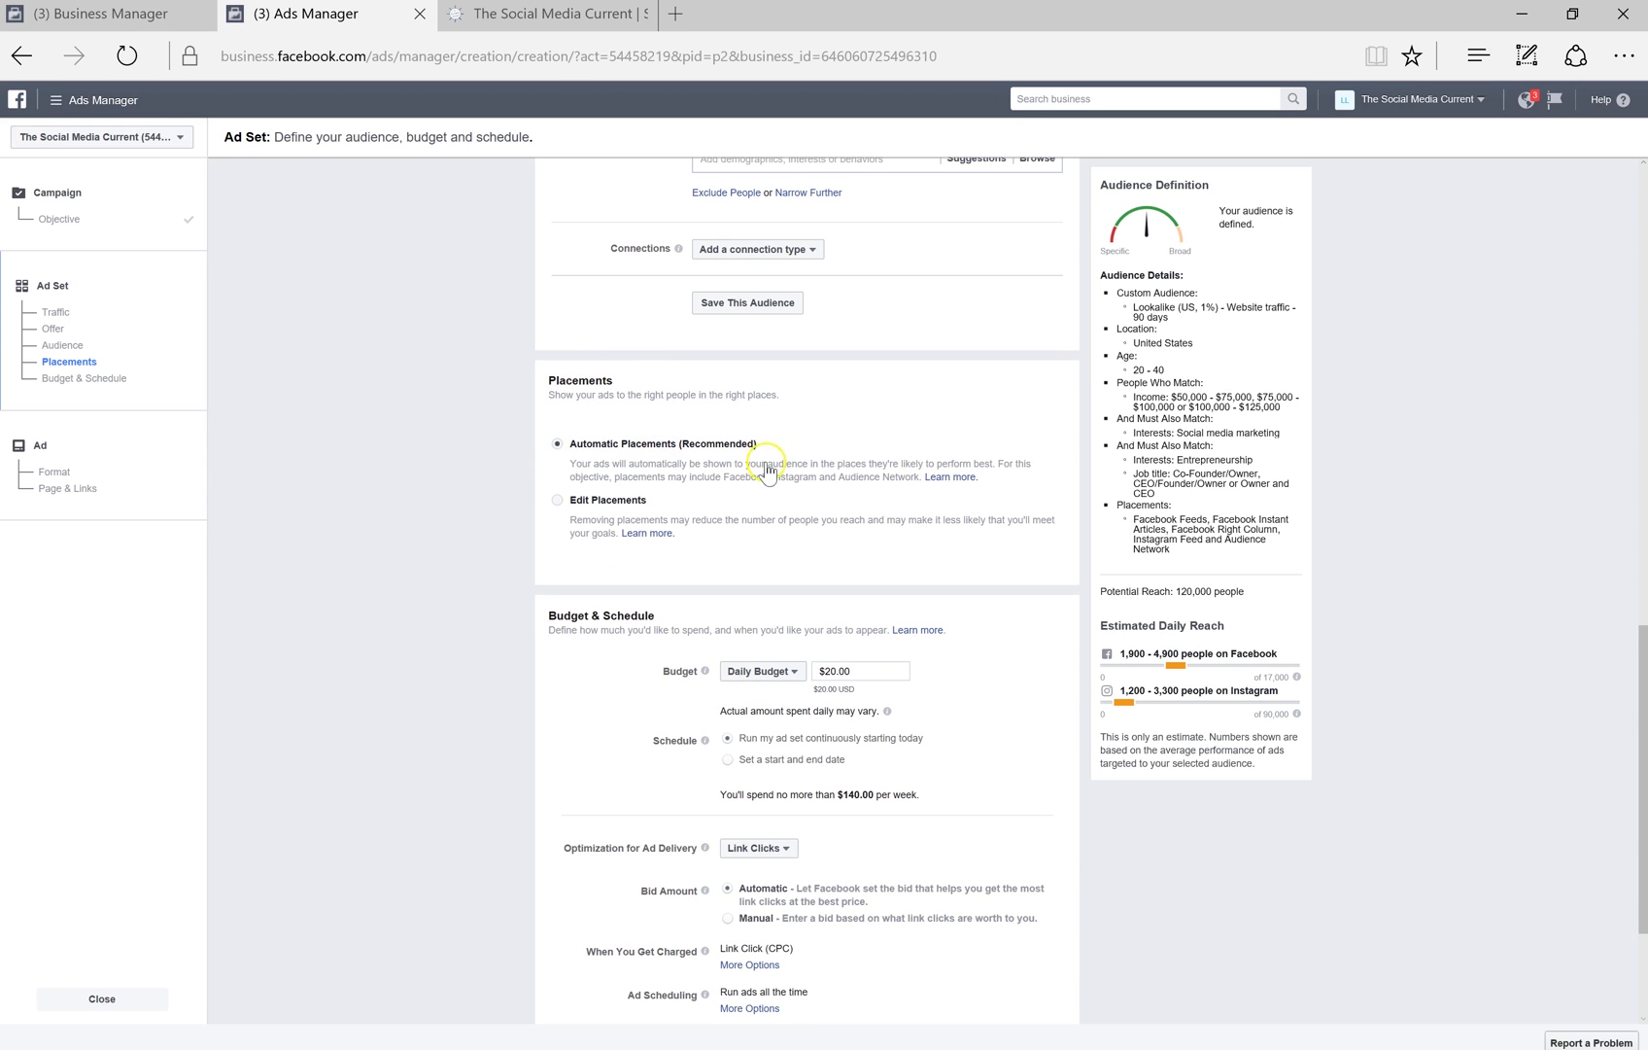
left_click(558, 501)
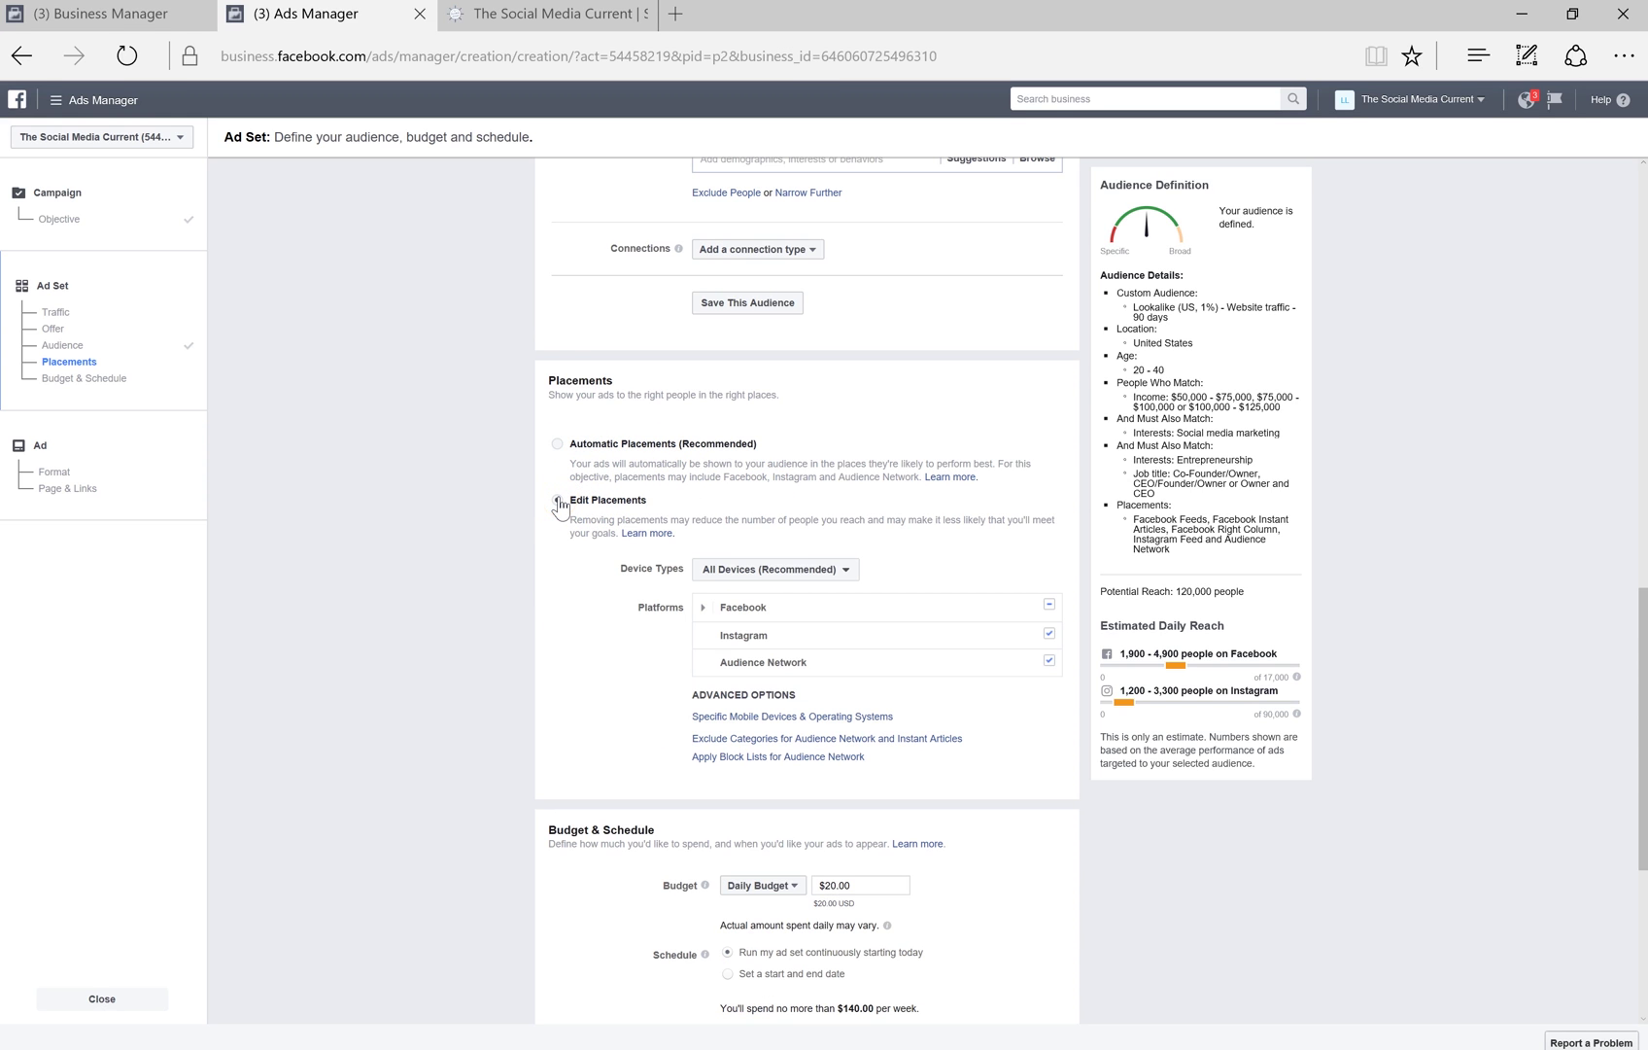
left_click(789, 572)
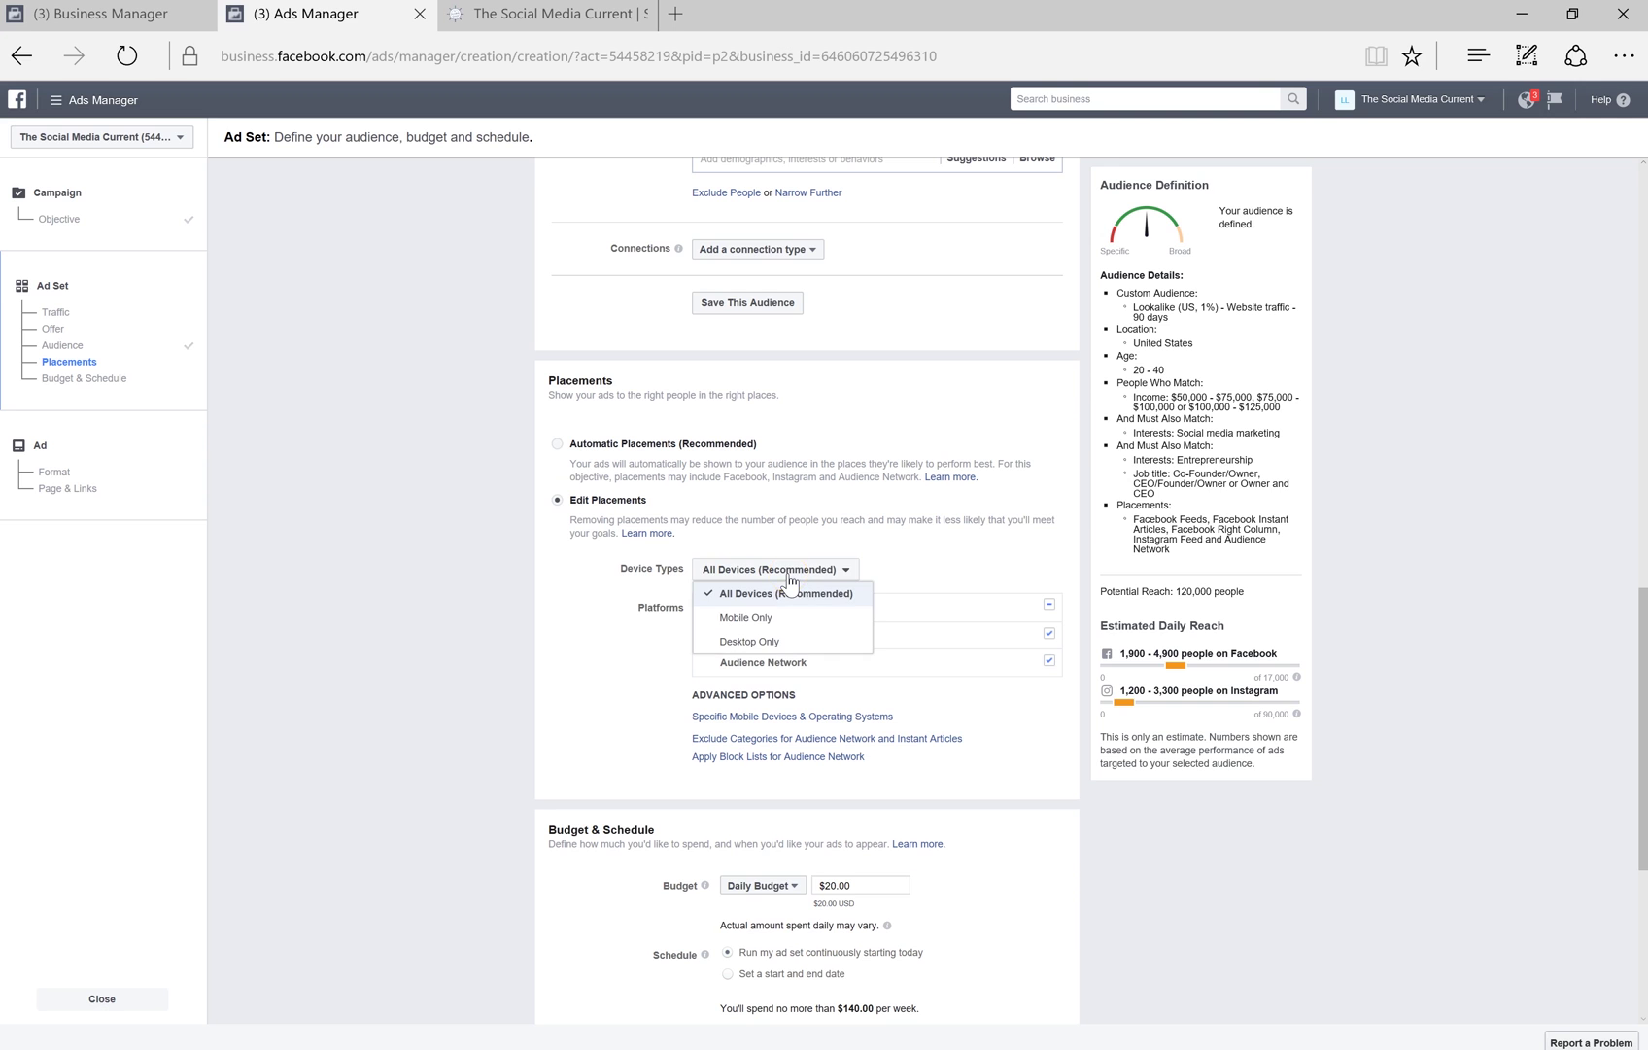
left_click(777, 593)
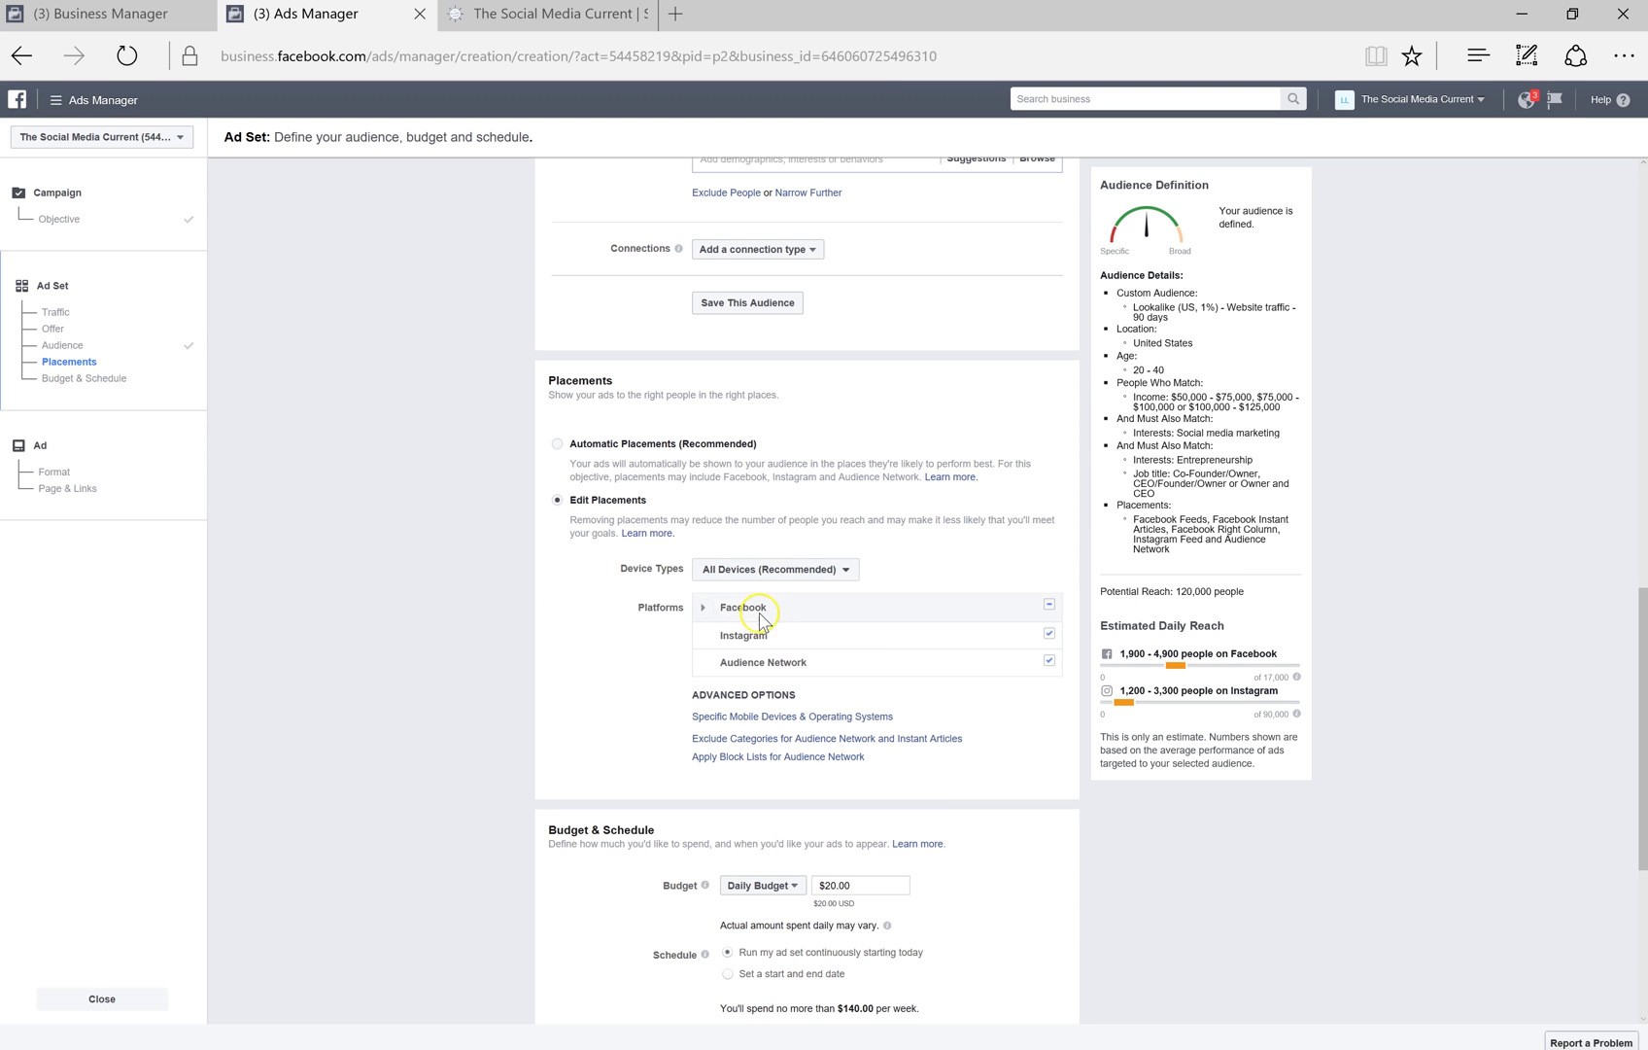
left_click(702, 609)
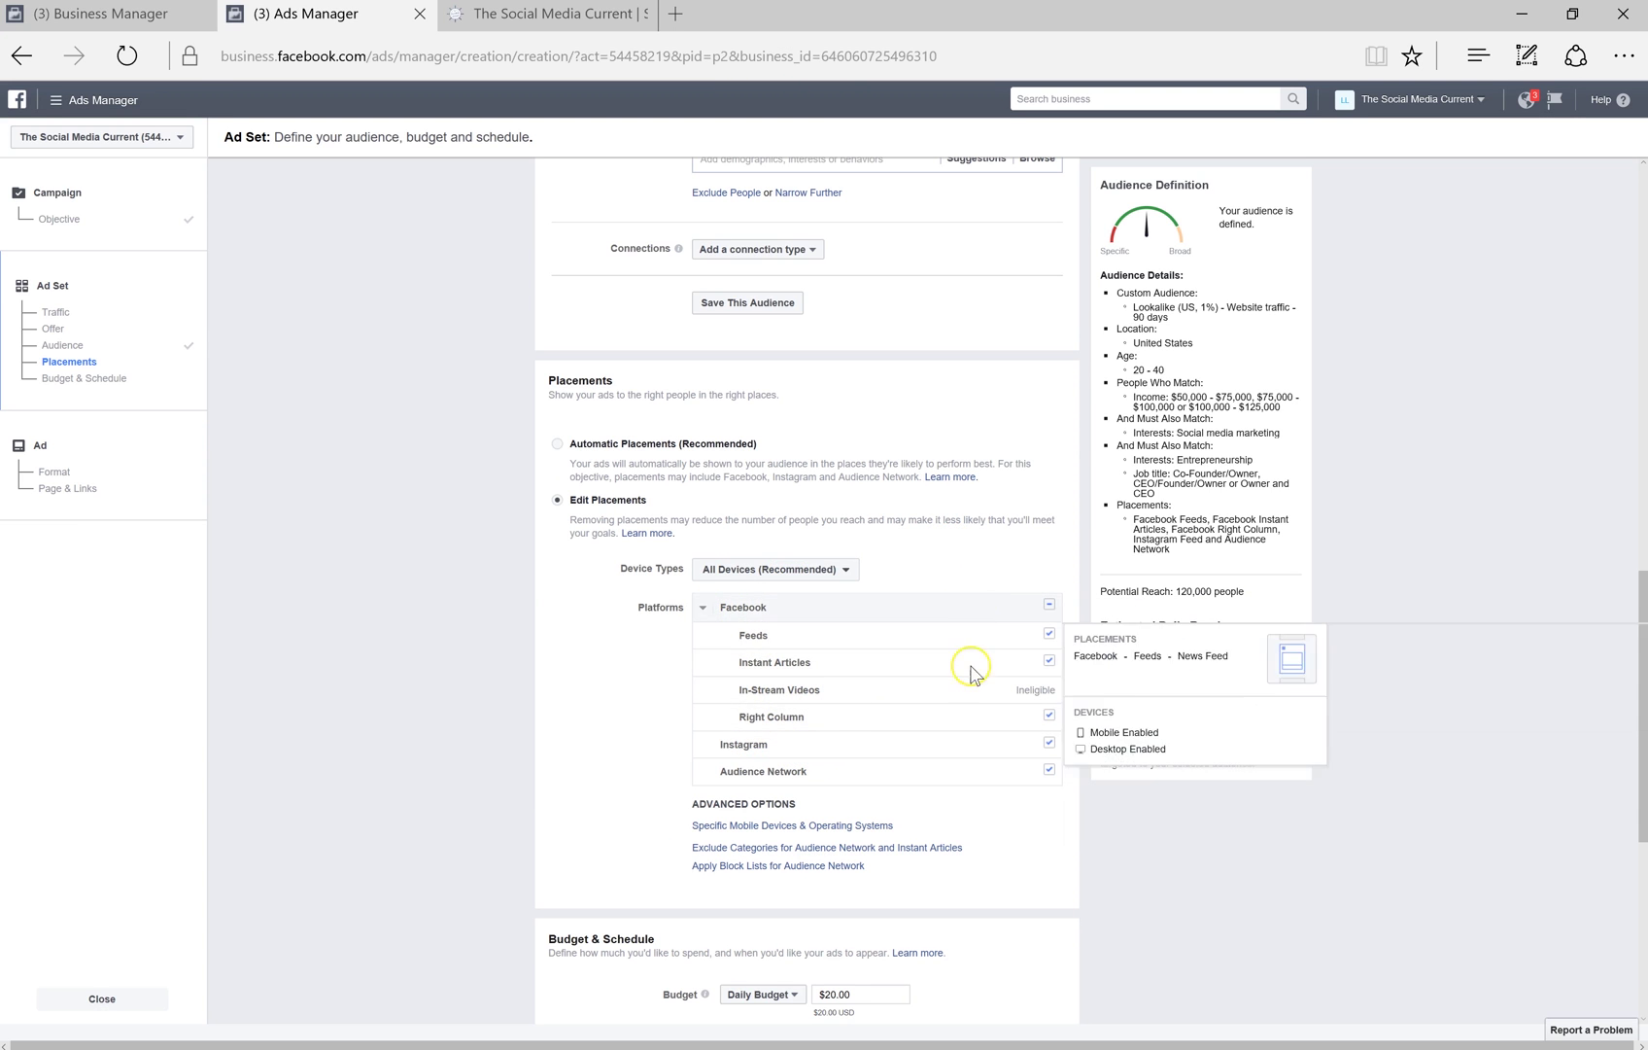
scroll(935, 602, "down", 2)
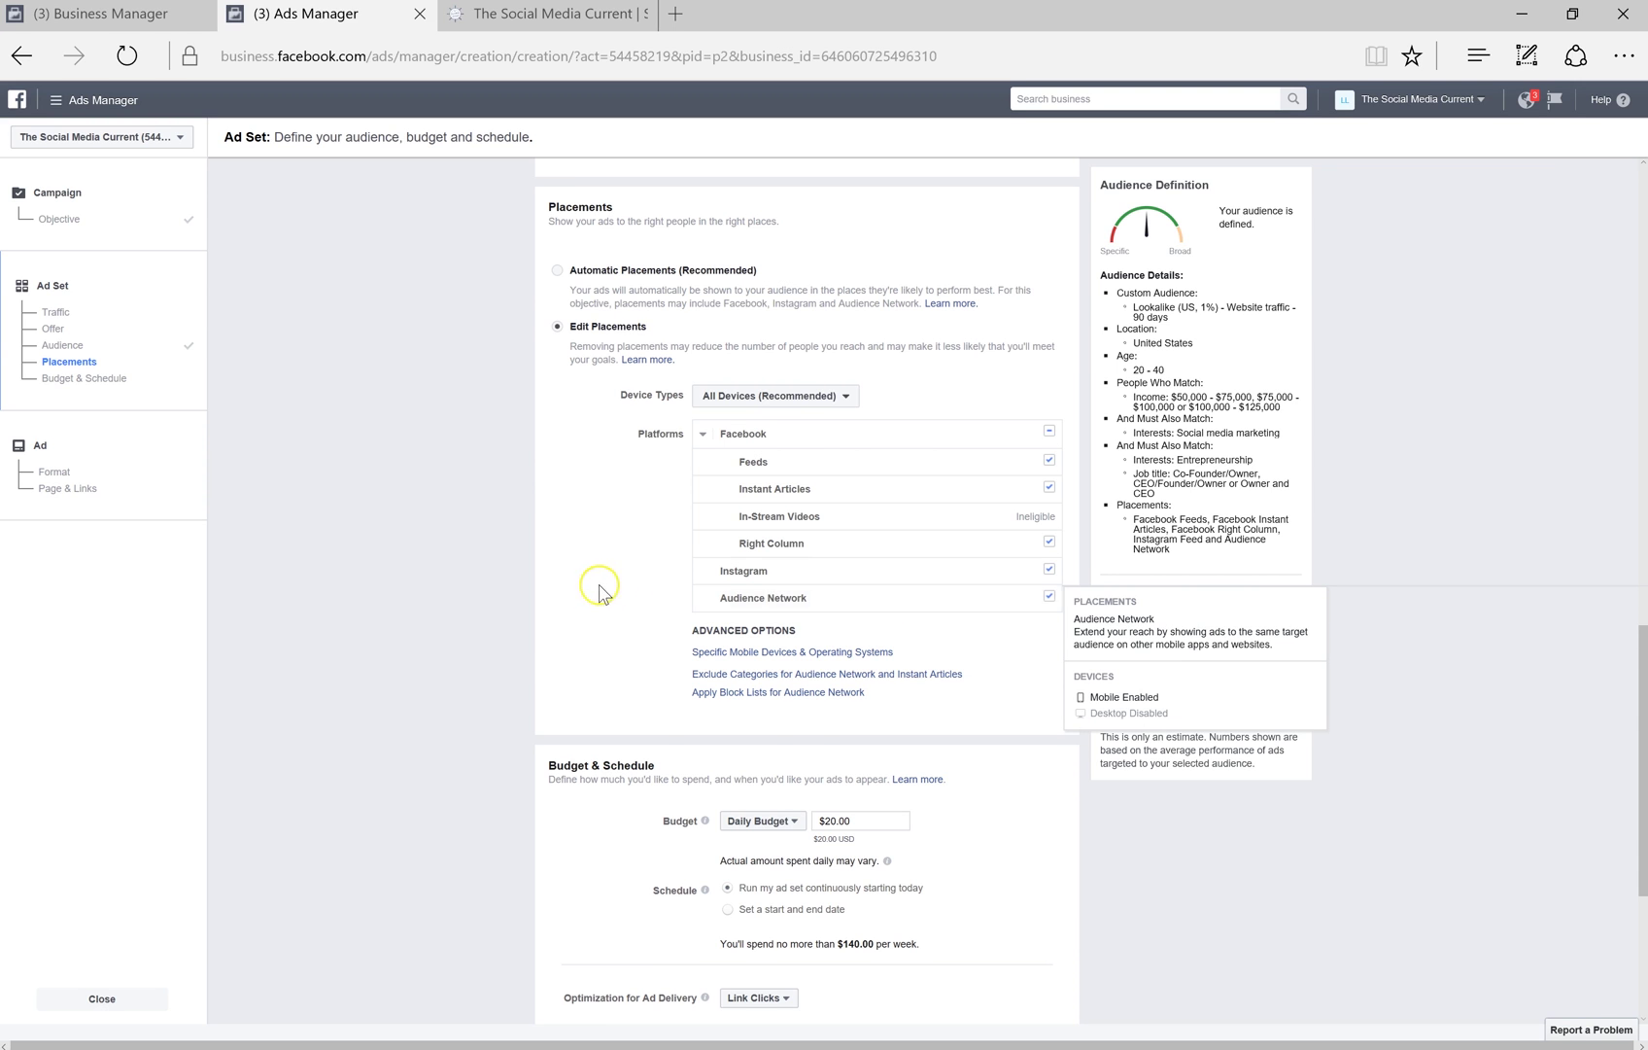
scroll(599, 581, "down", 1)
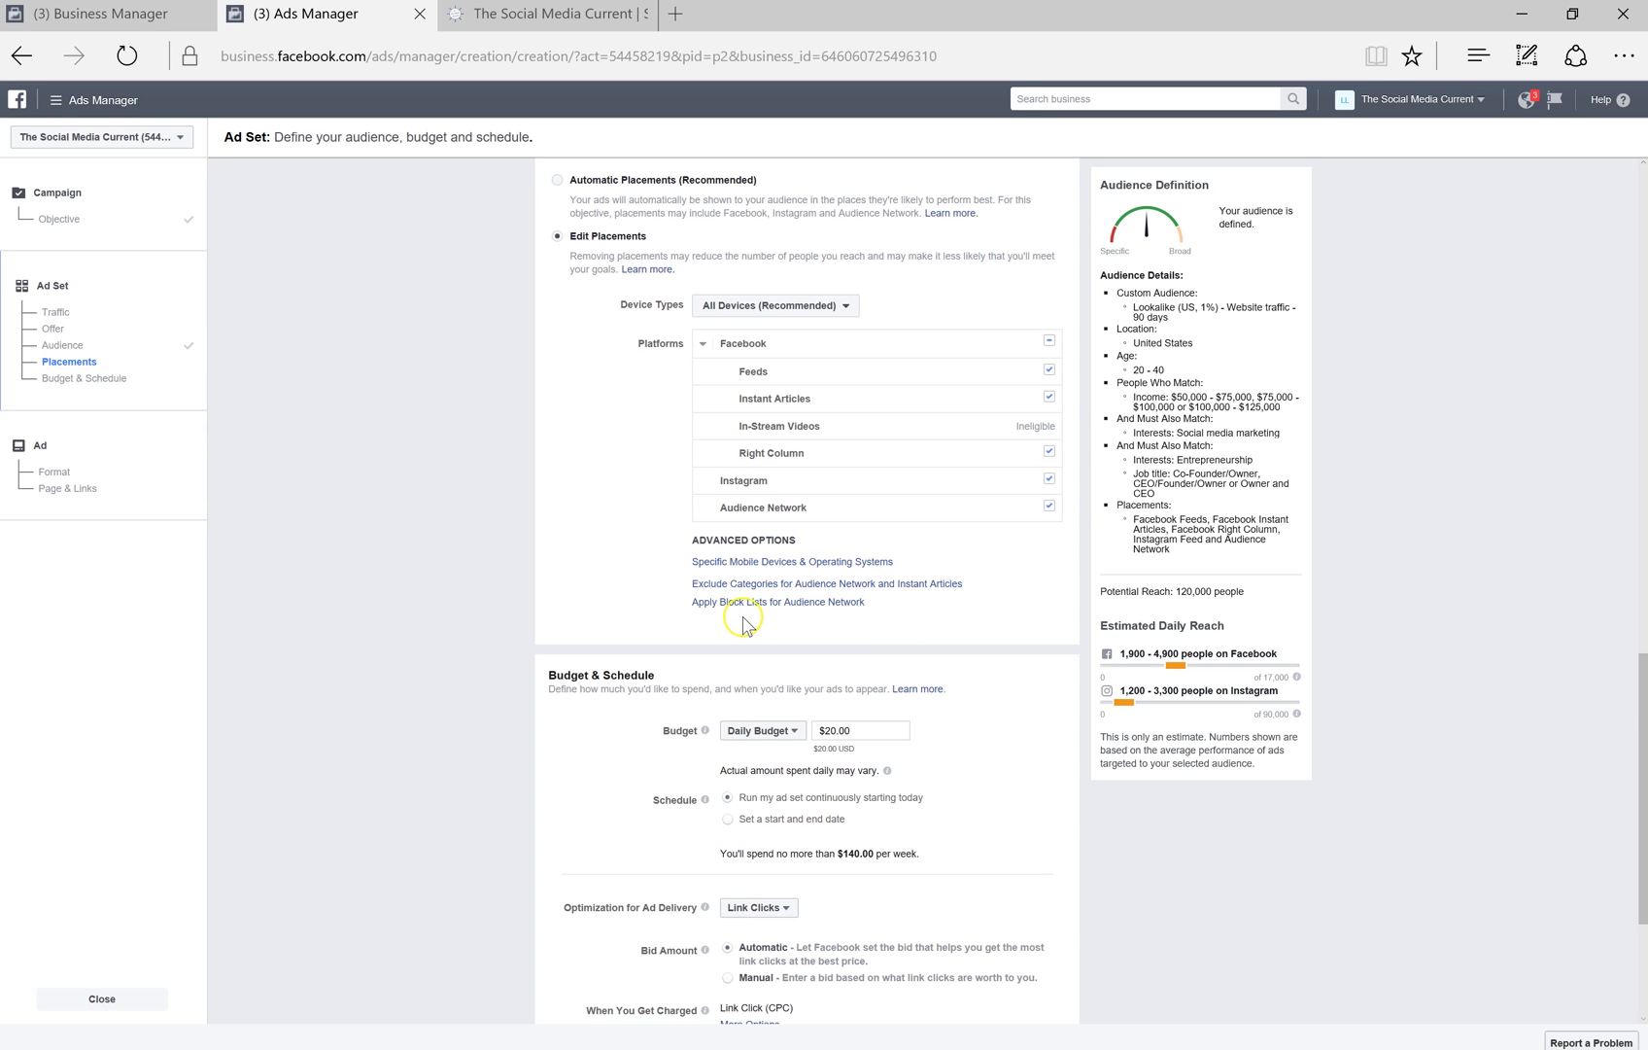
scroll(745, 625, "down", 3)
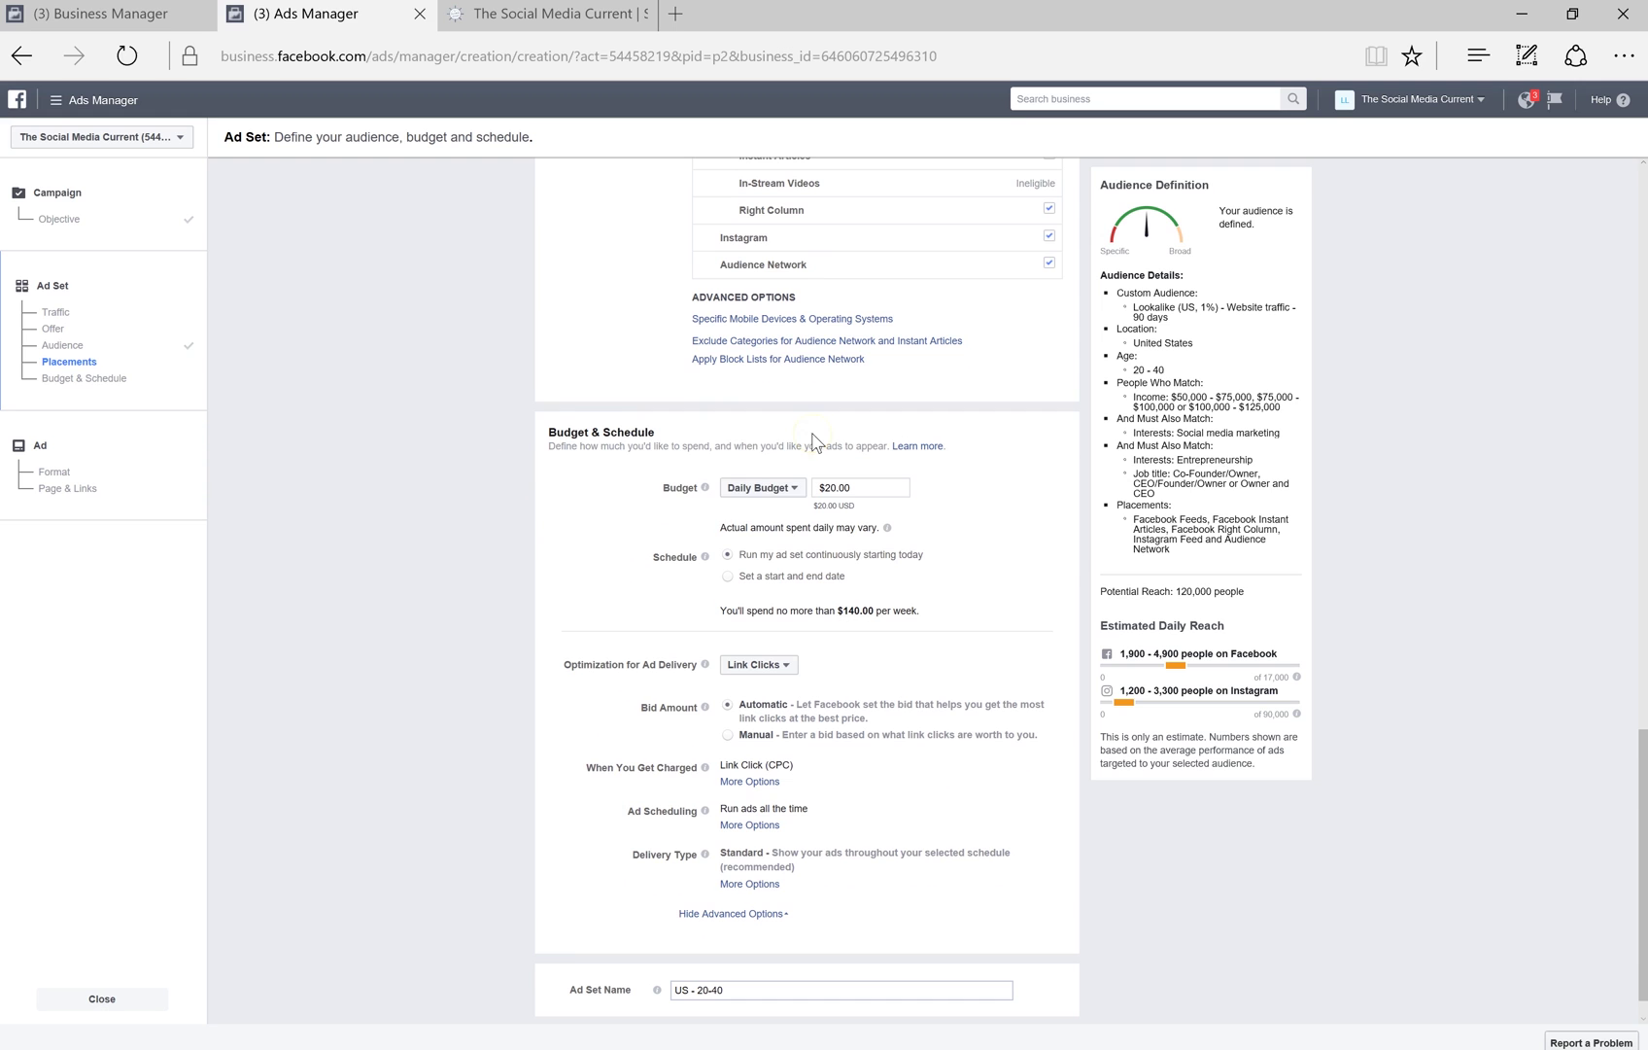
Step: Change the budget to a $500.00 lifetime budget
left_click(796, 493)
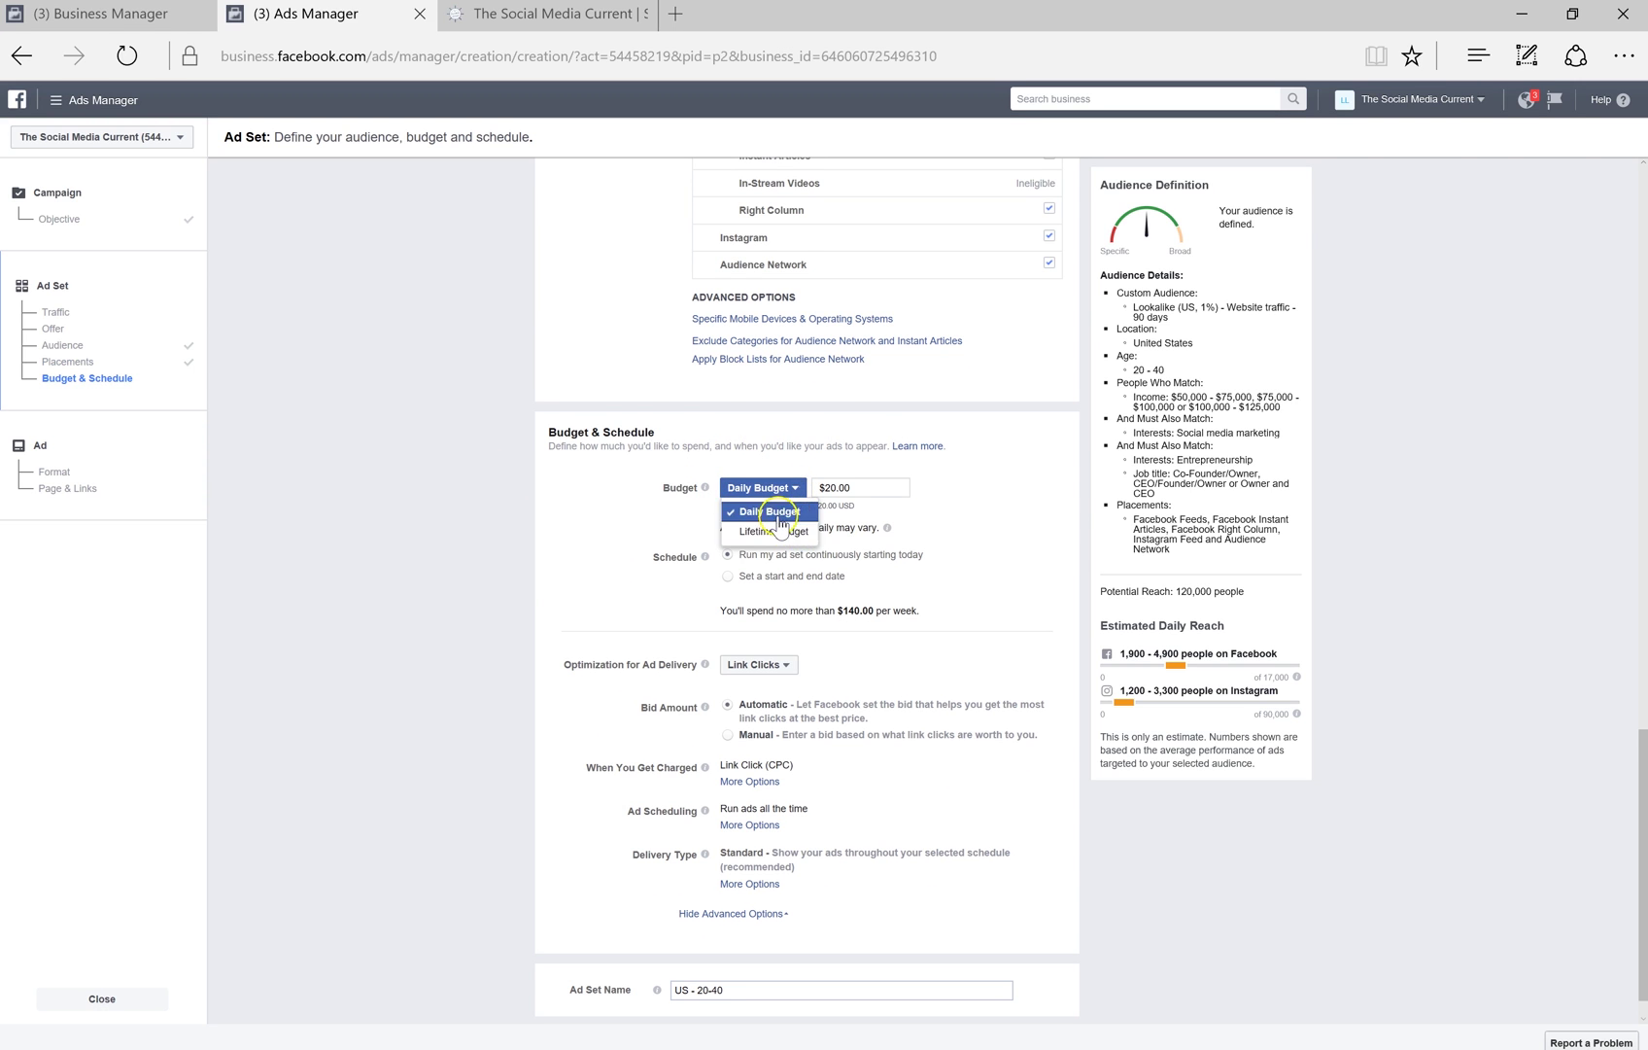
left_click(731, 515)
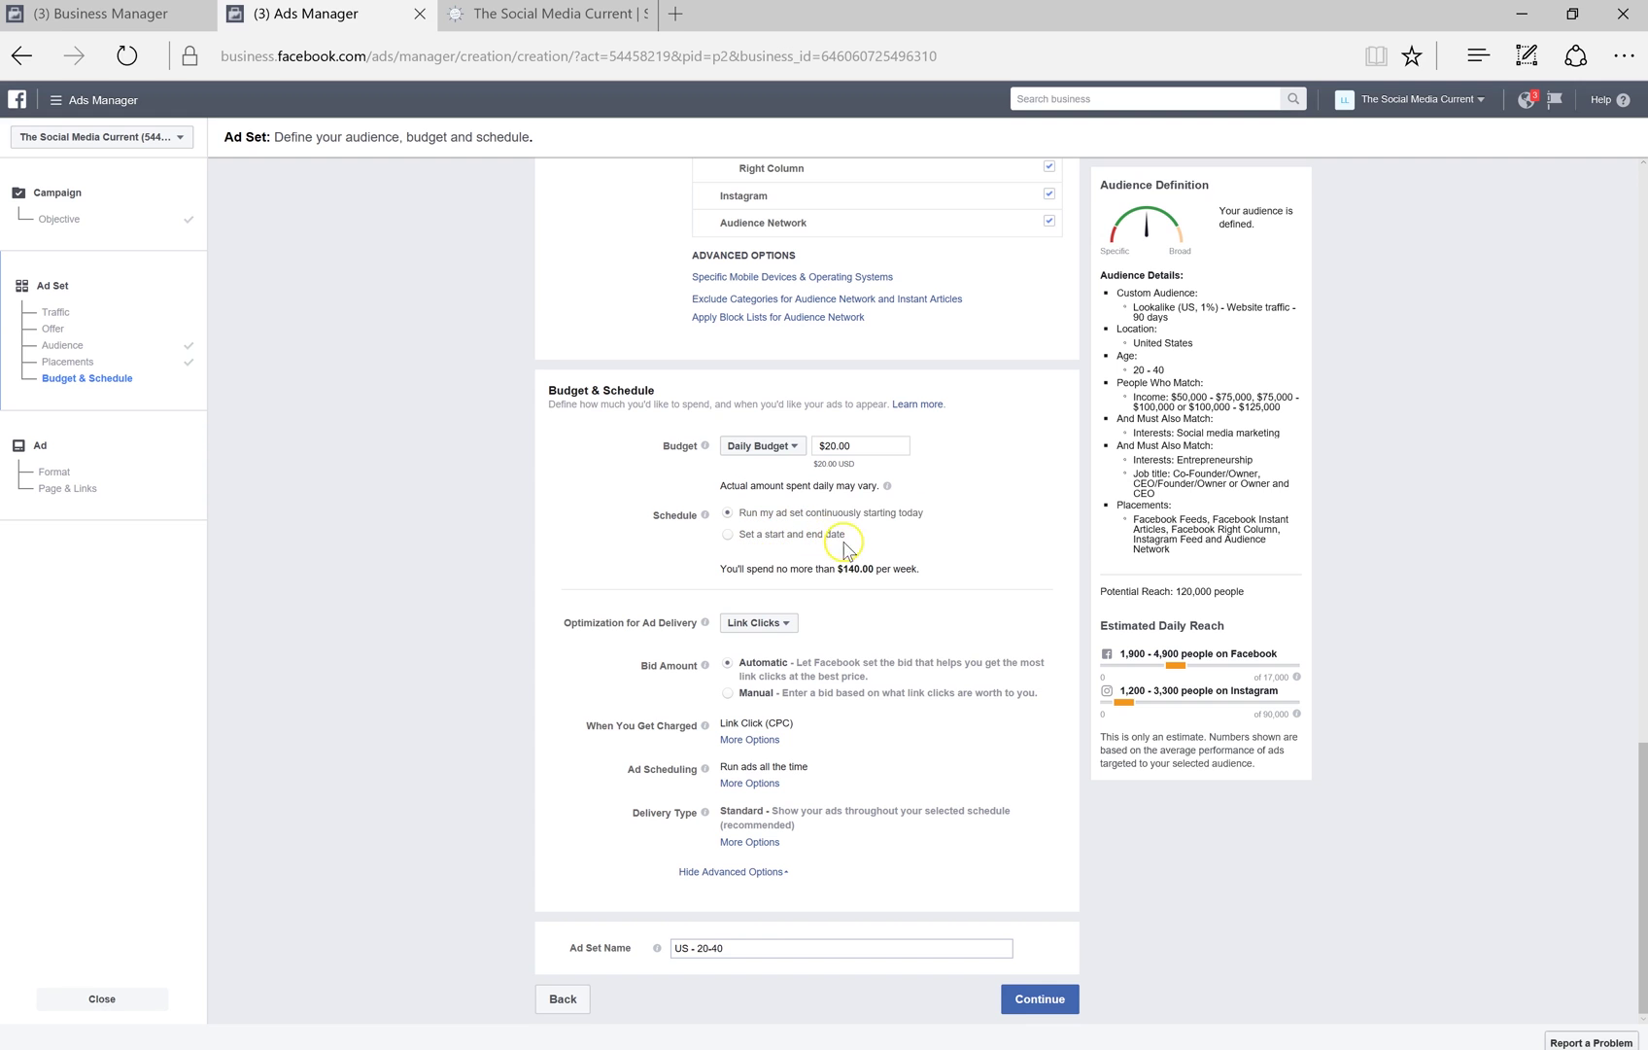
left_click(745, 447)
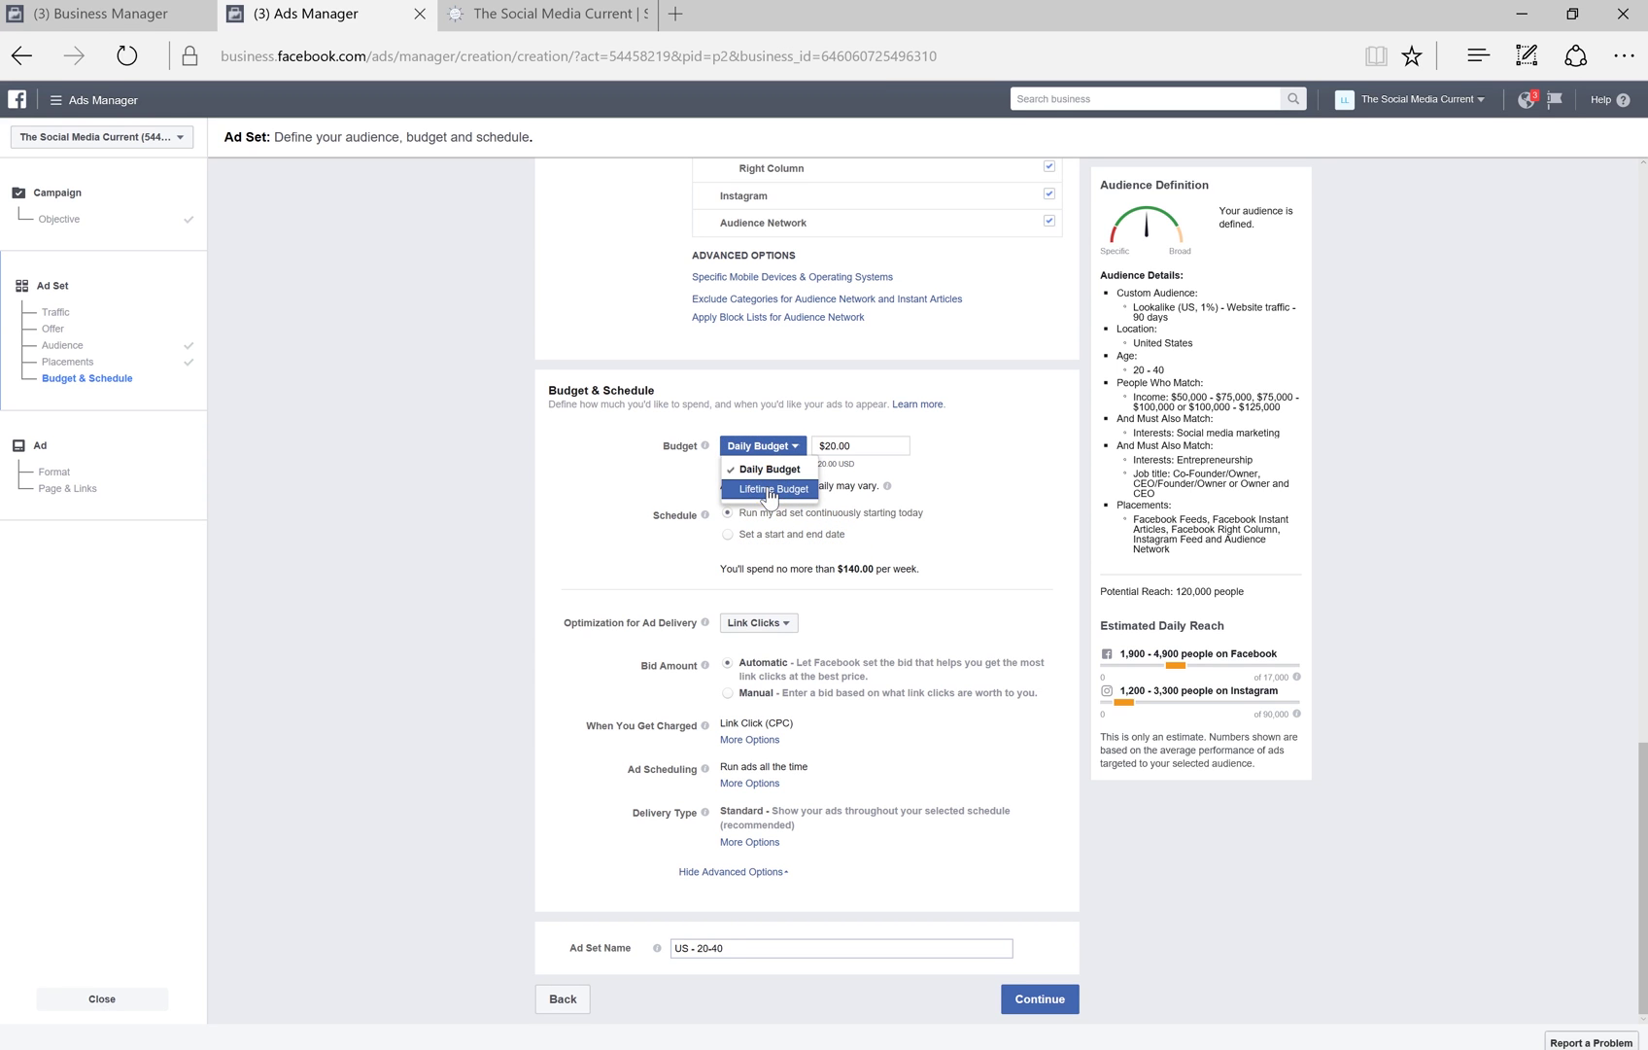
left_click(770, 489)
left_click(852, 444)
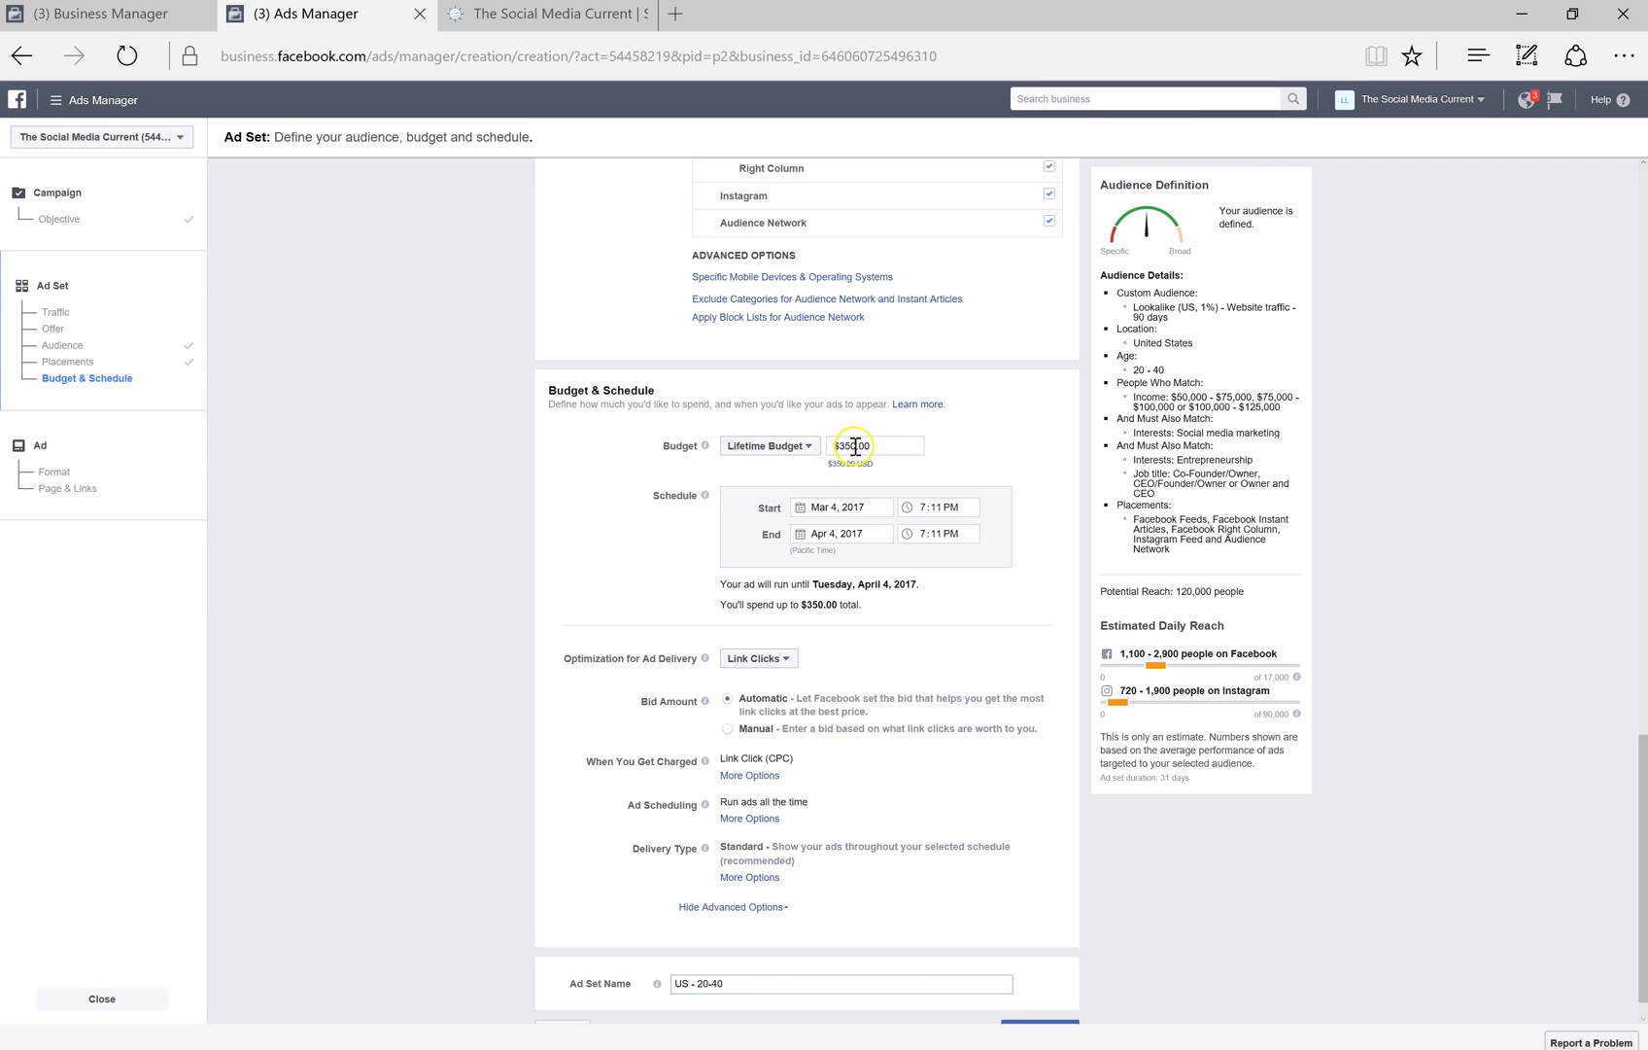
double_click(847, 445)
type("500")
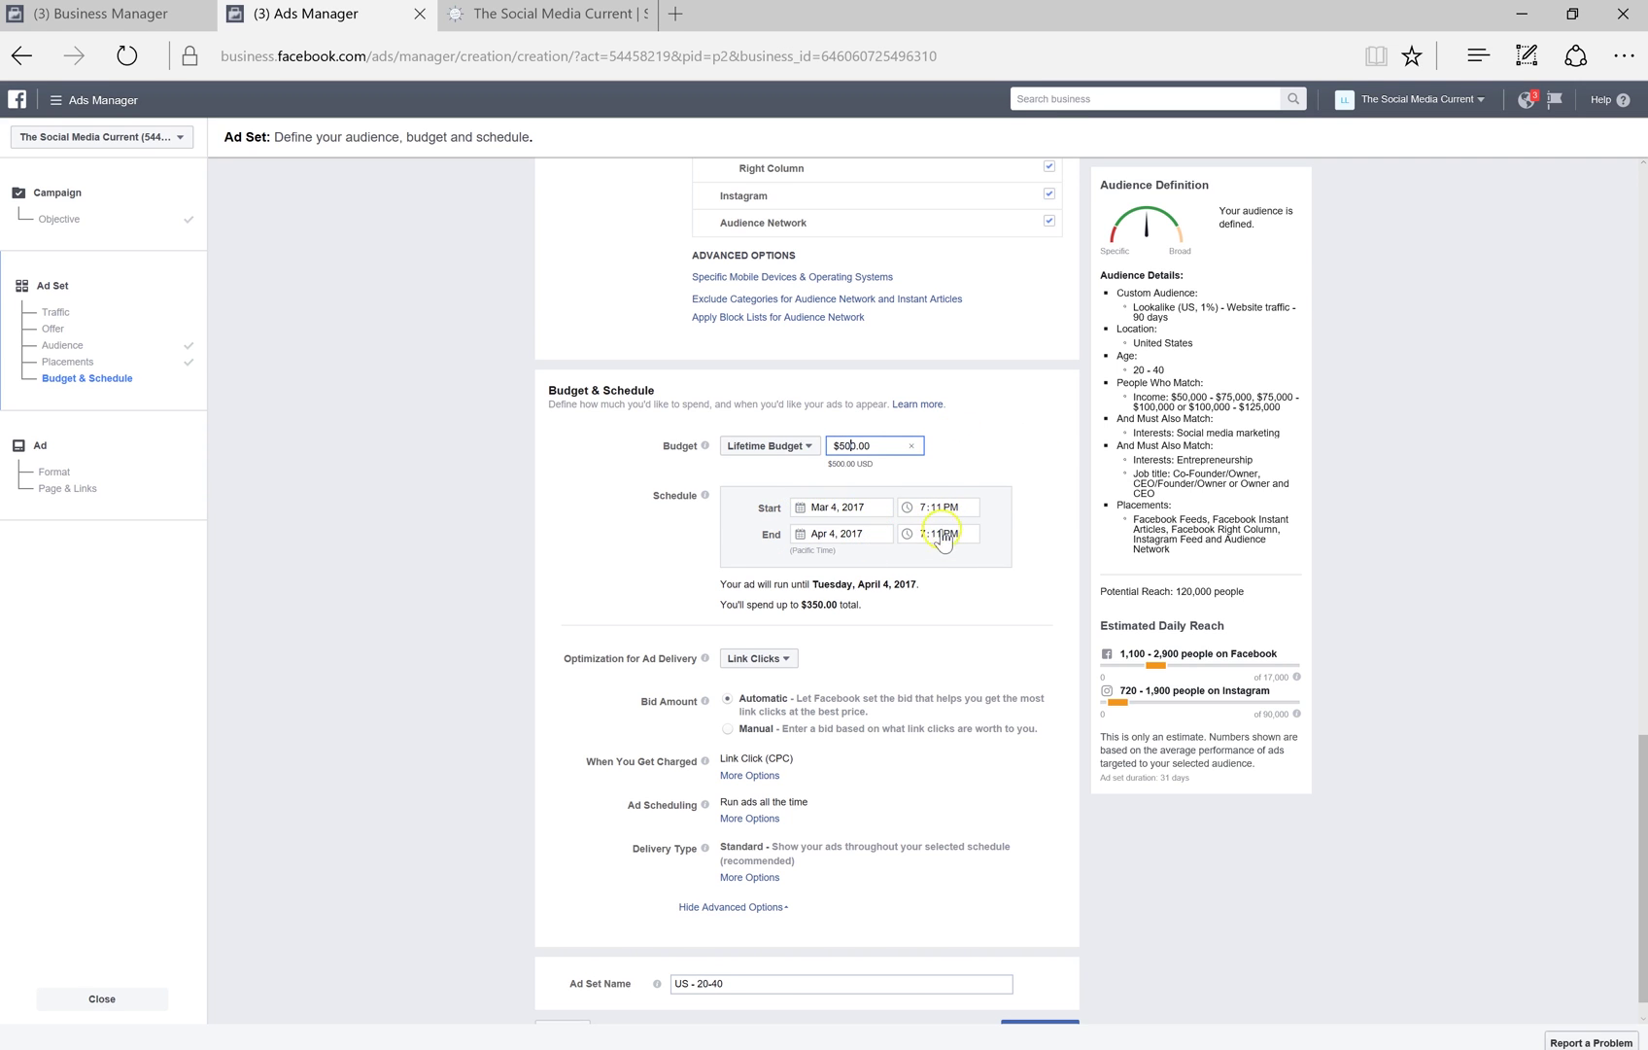
left_click(967, 610)
Step: Review Optimization for Ad Delivery, keeping Link Clicks
scroll(967, 611, "down", 1)
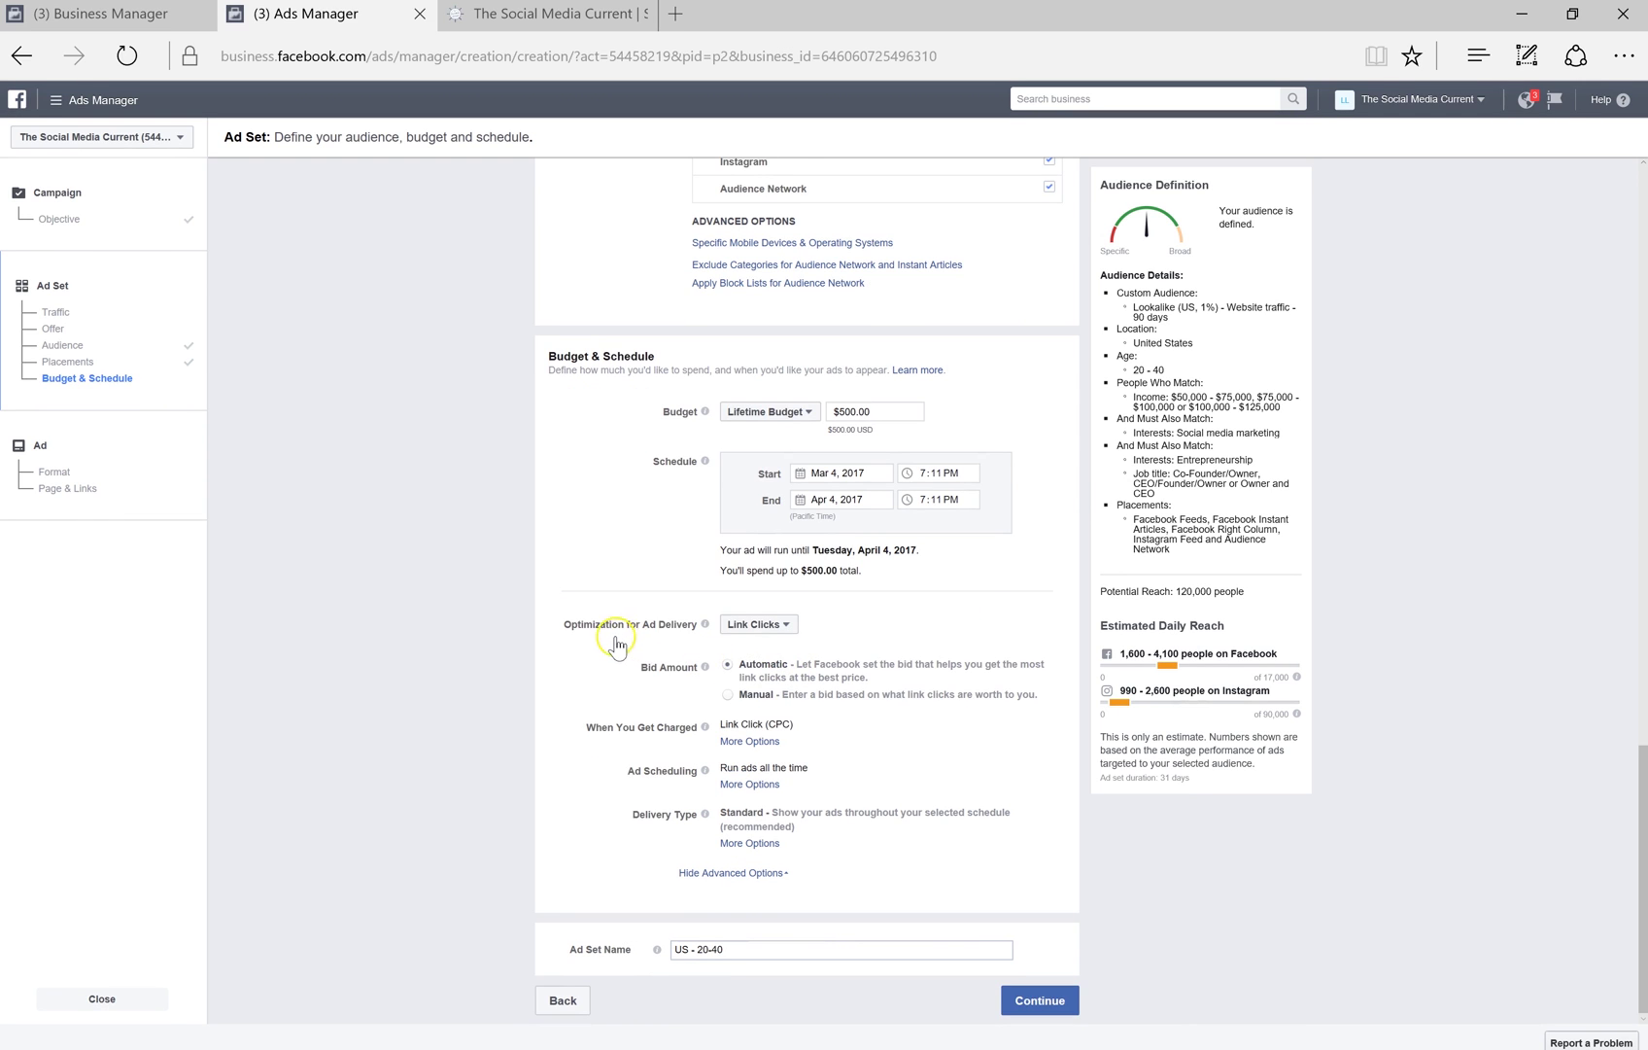
mouse_move(706, 625)
left_click(778, 627)
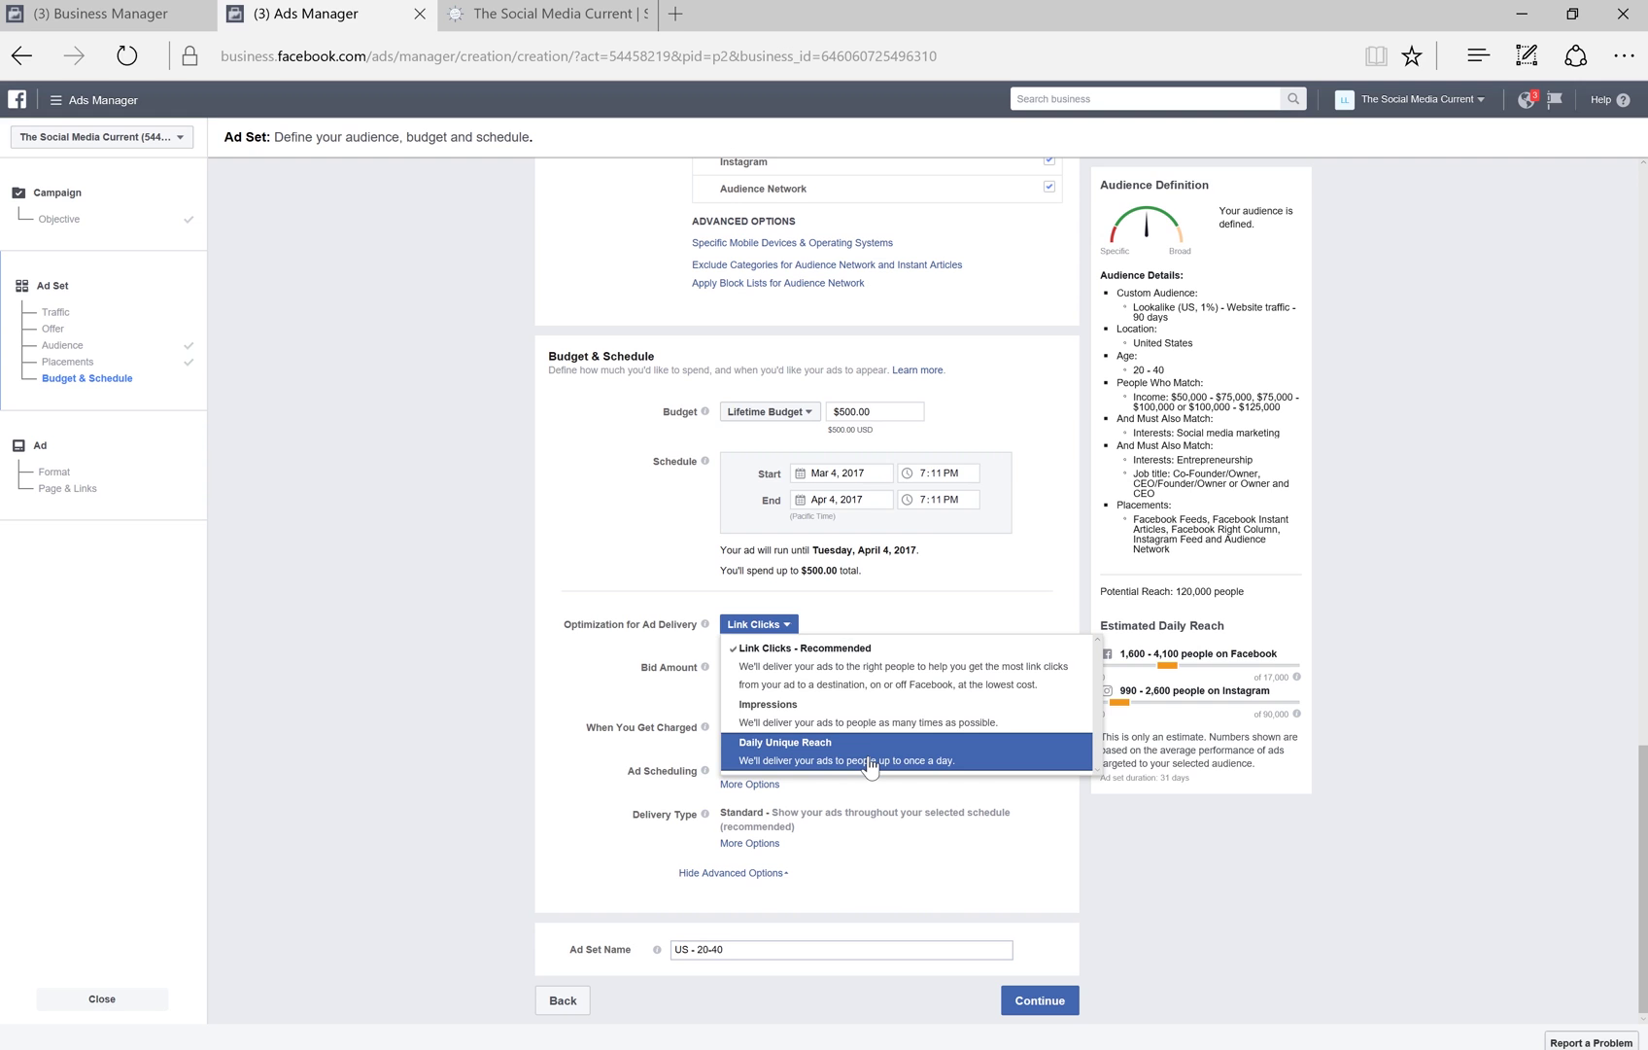
Step: Keep Link Clicks optimization and set a manual bid of $1.00 per link click
left_click(593, 692)
left_click(760, 675)
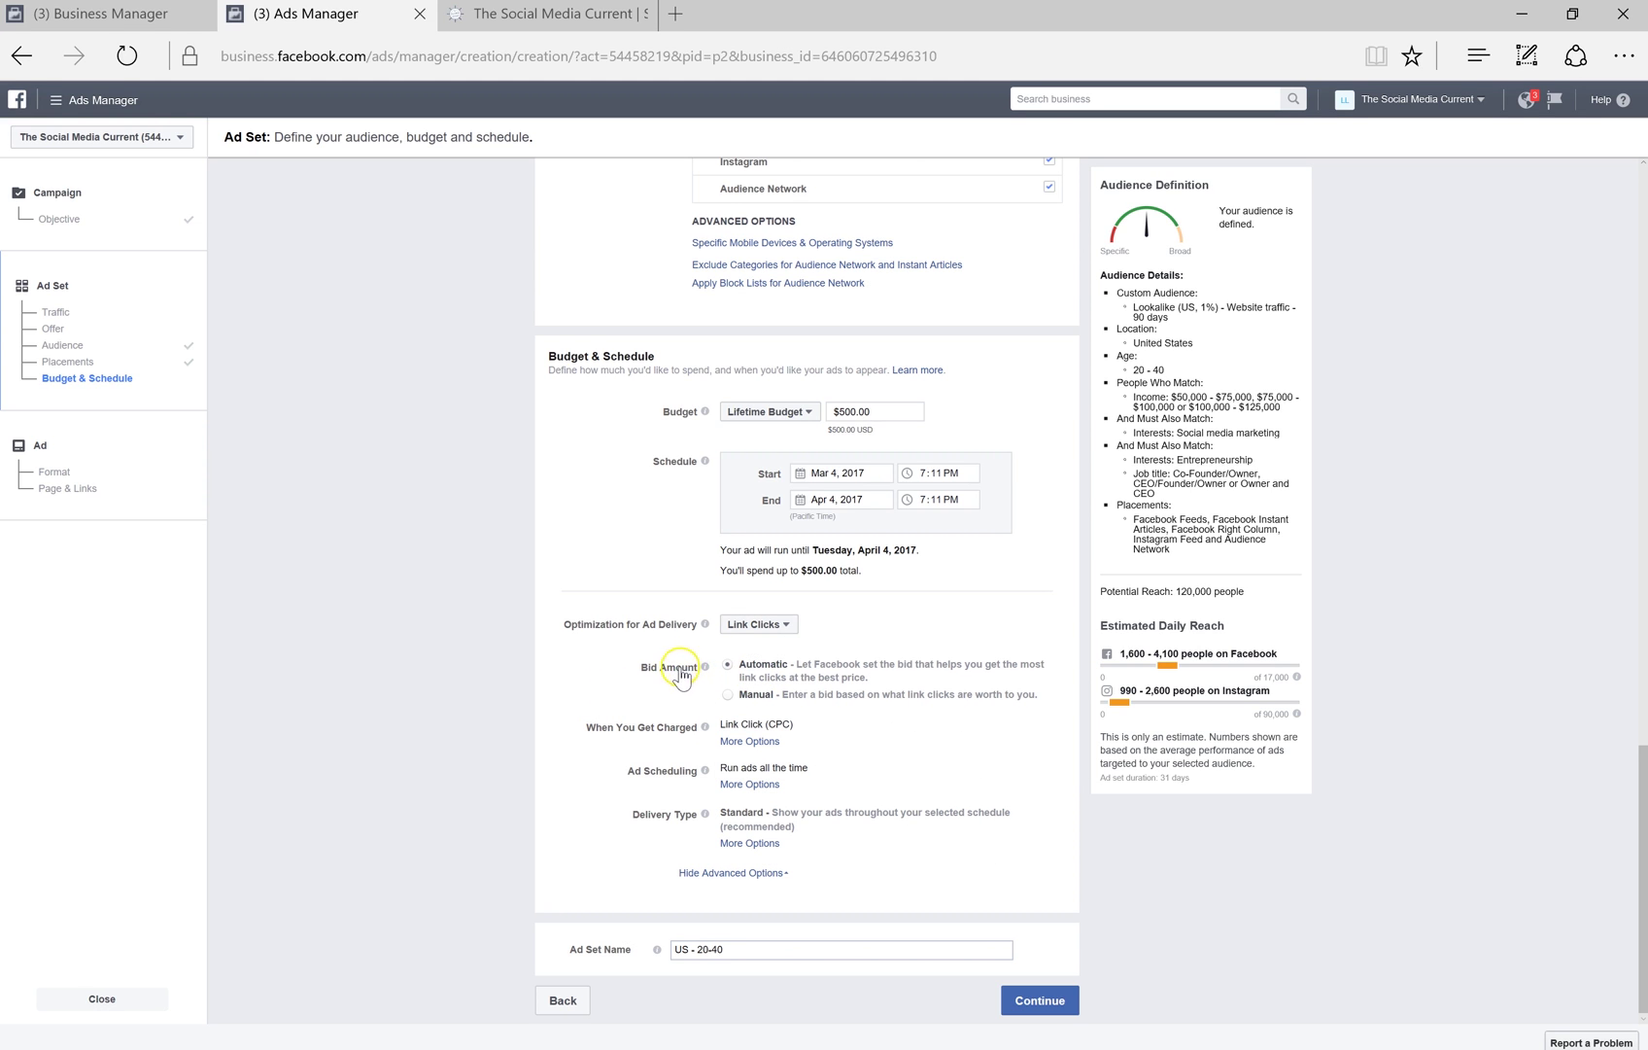
mouse_move(664, 661)
left_click(728, 696)
left_click(760, 719)
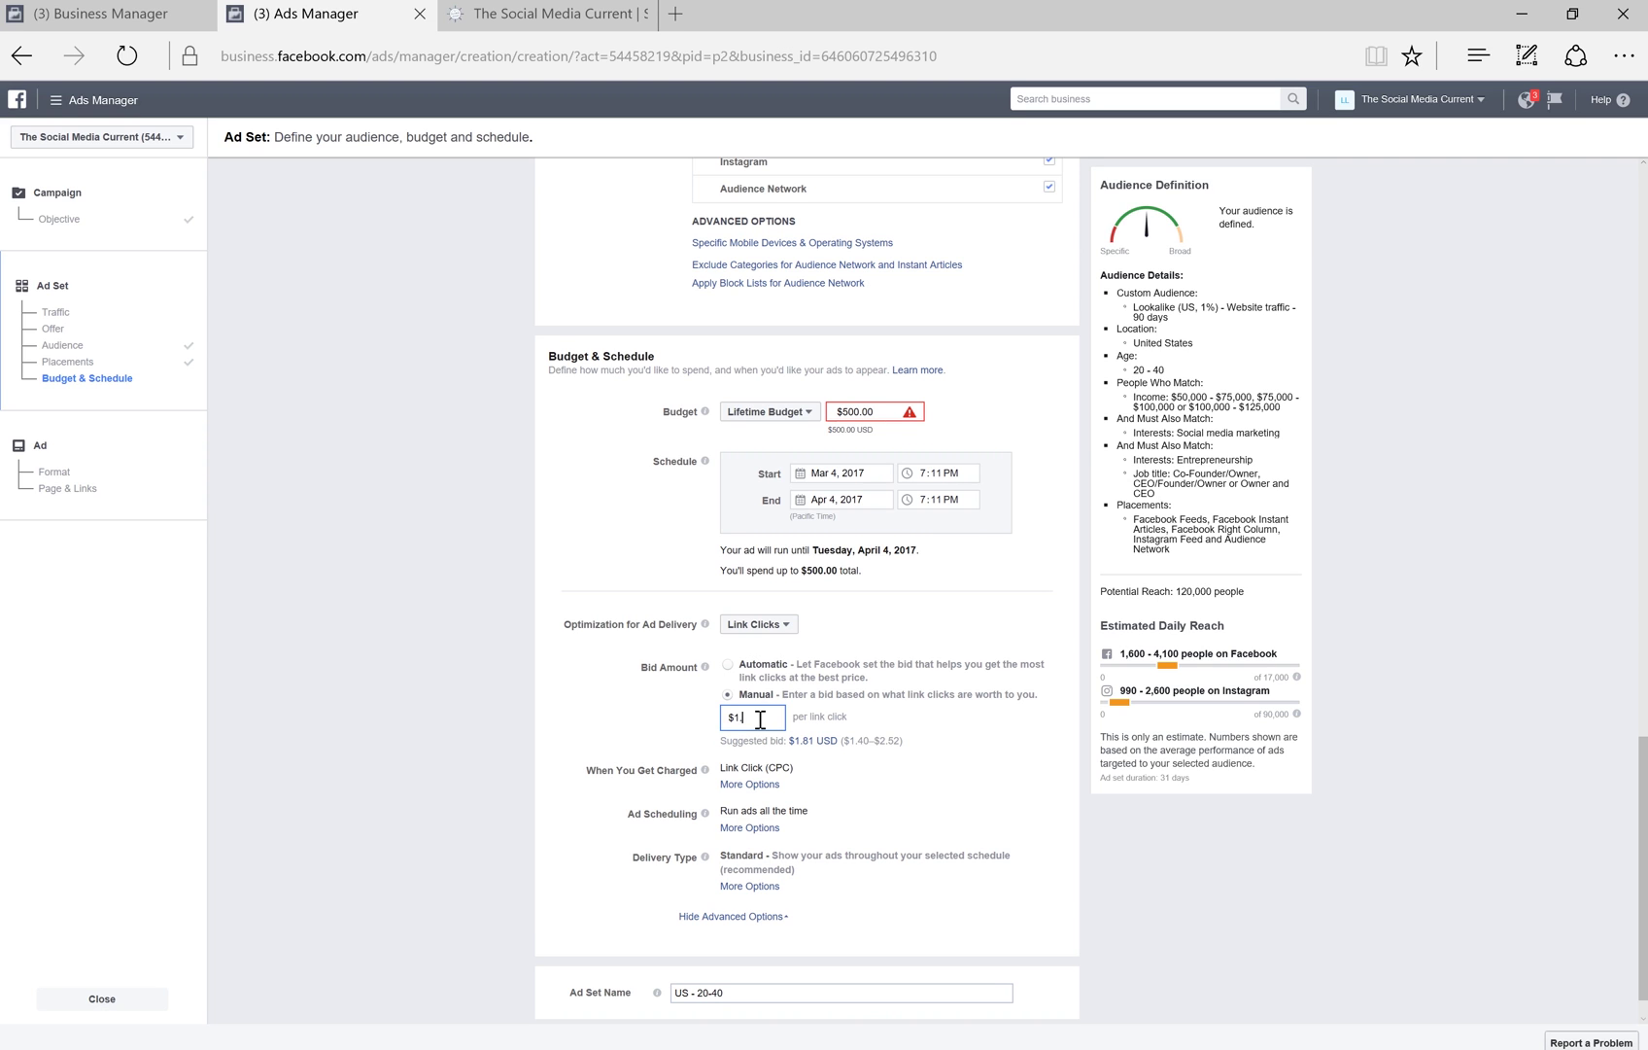
left_click(748, 749)
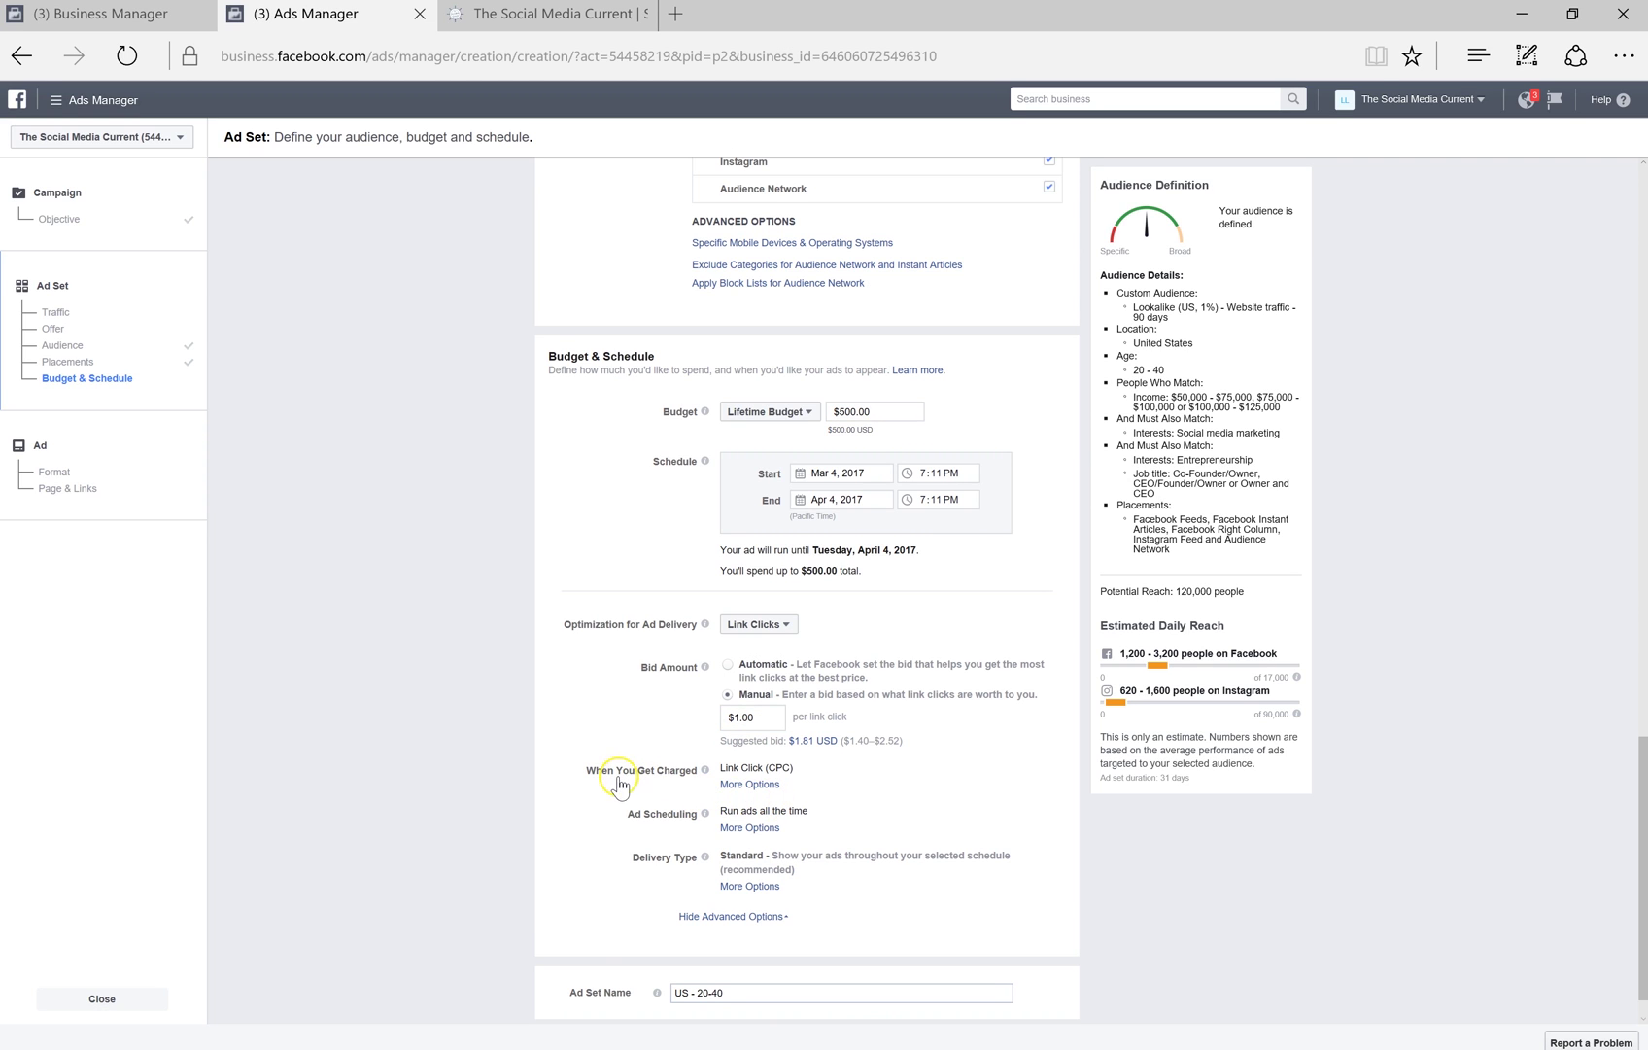
Step: Expand the charging and ad scheduling options and choose to run ads on a schedule
left_click(755, 785)
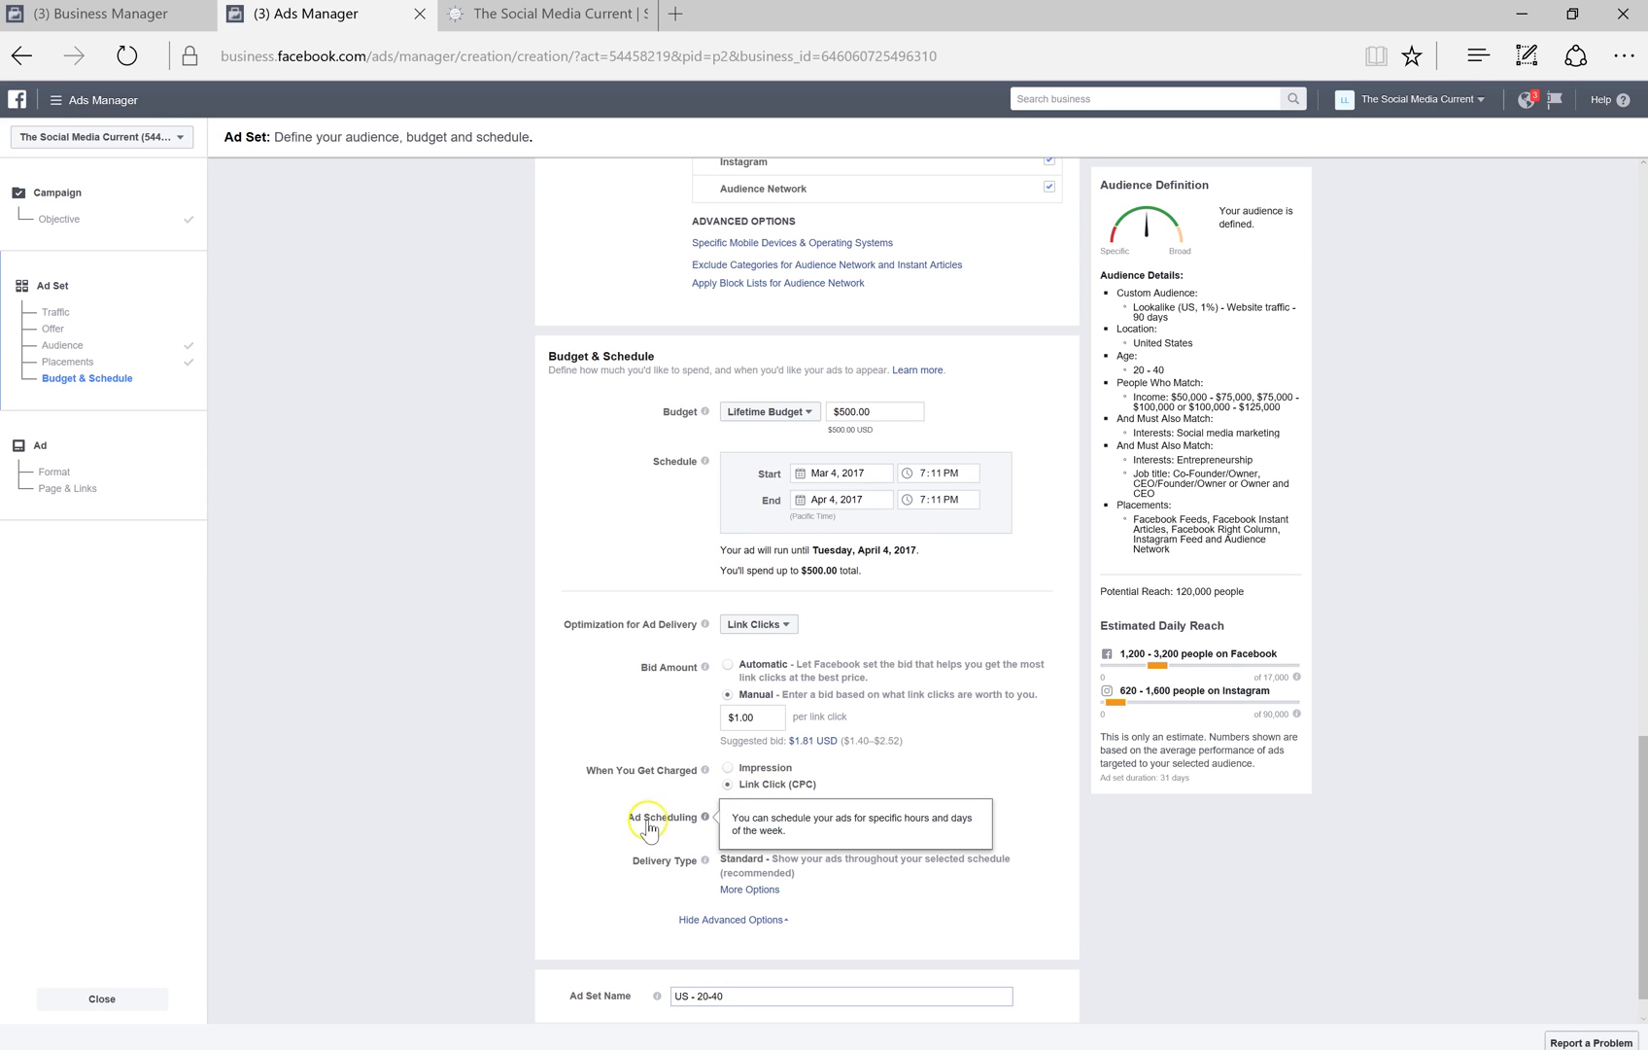
left_click(749, 831)
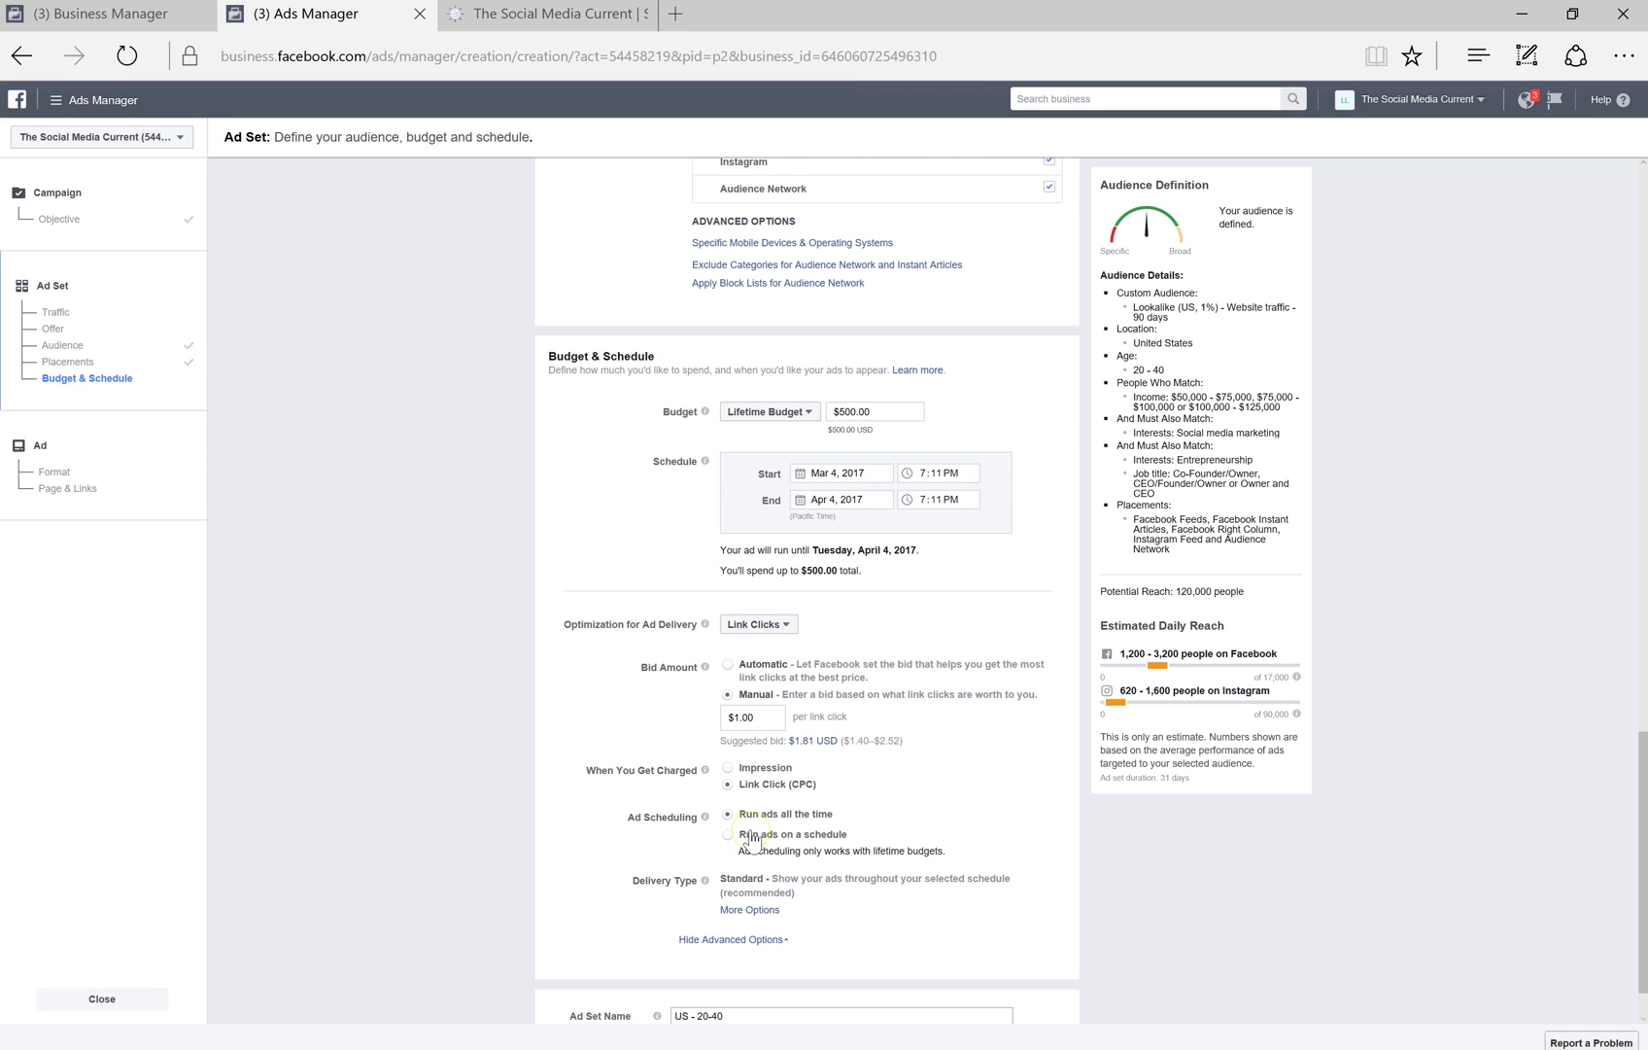
left_click(729, 834)
Step: Schedule the ads for Tuesday and Friday only, from 6am to 6pm
scroll(1001, 790, "down", 3)
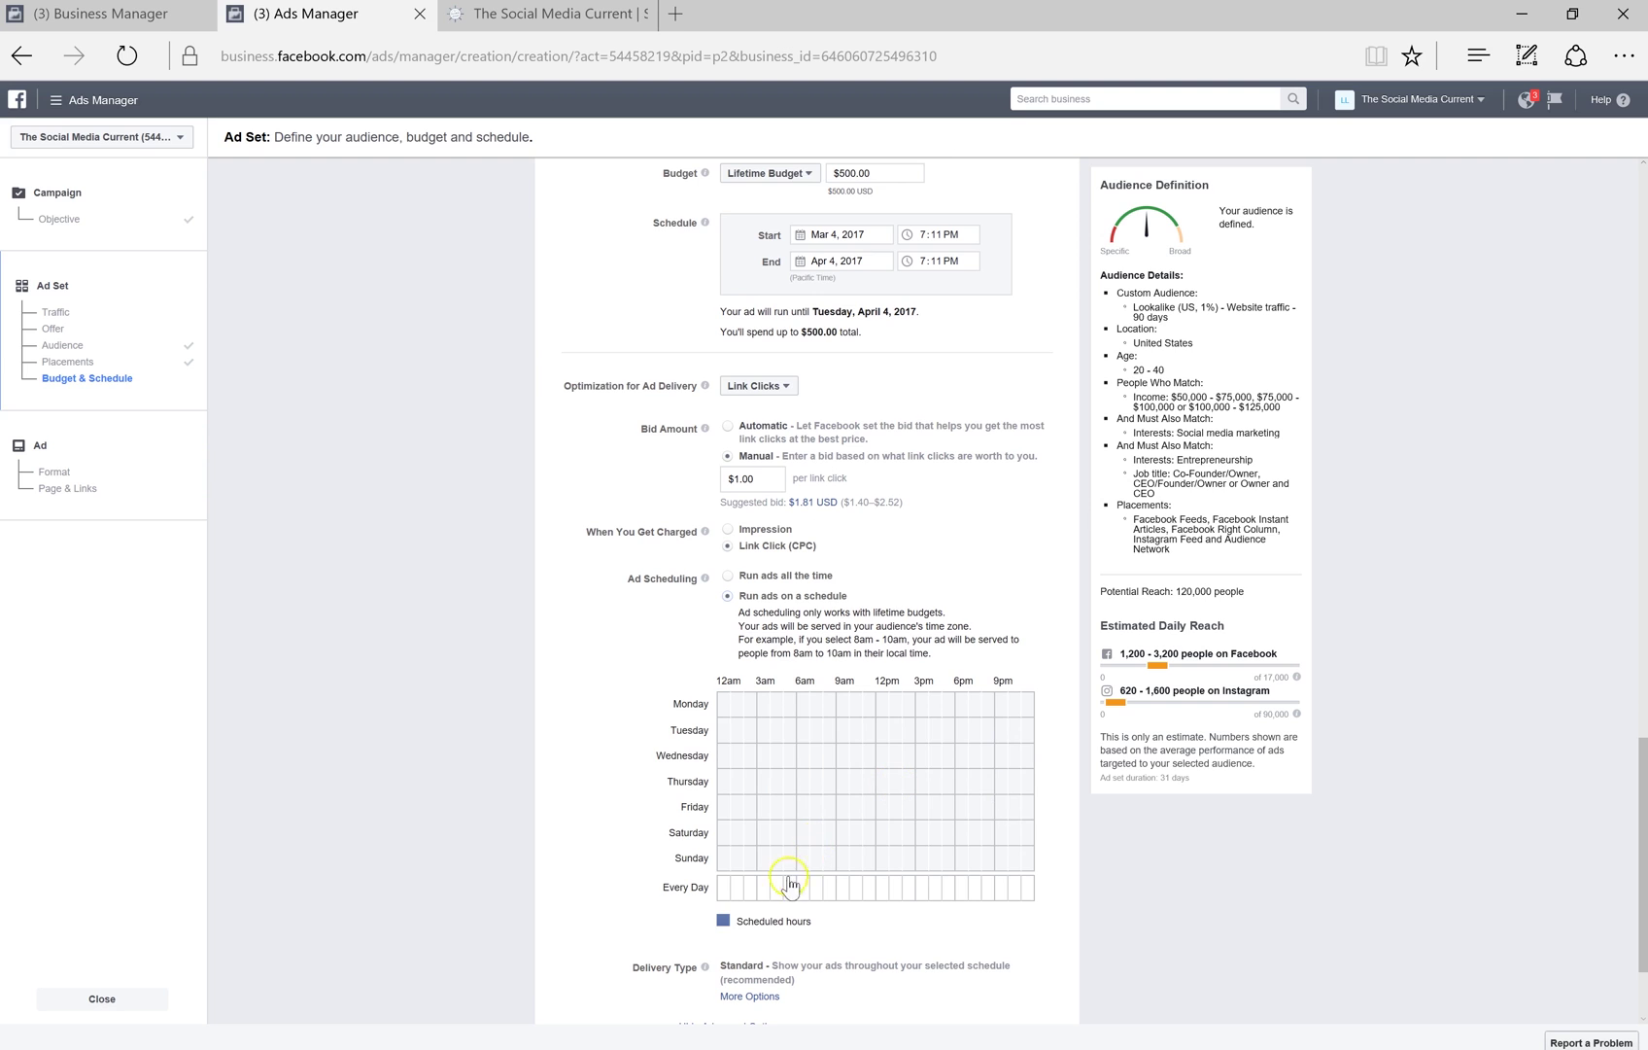
mouse_move(802, 886)
left_mouse_down()
mouse_move(869, 892)
mouse_move(805, 892)
left_mouse_up()
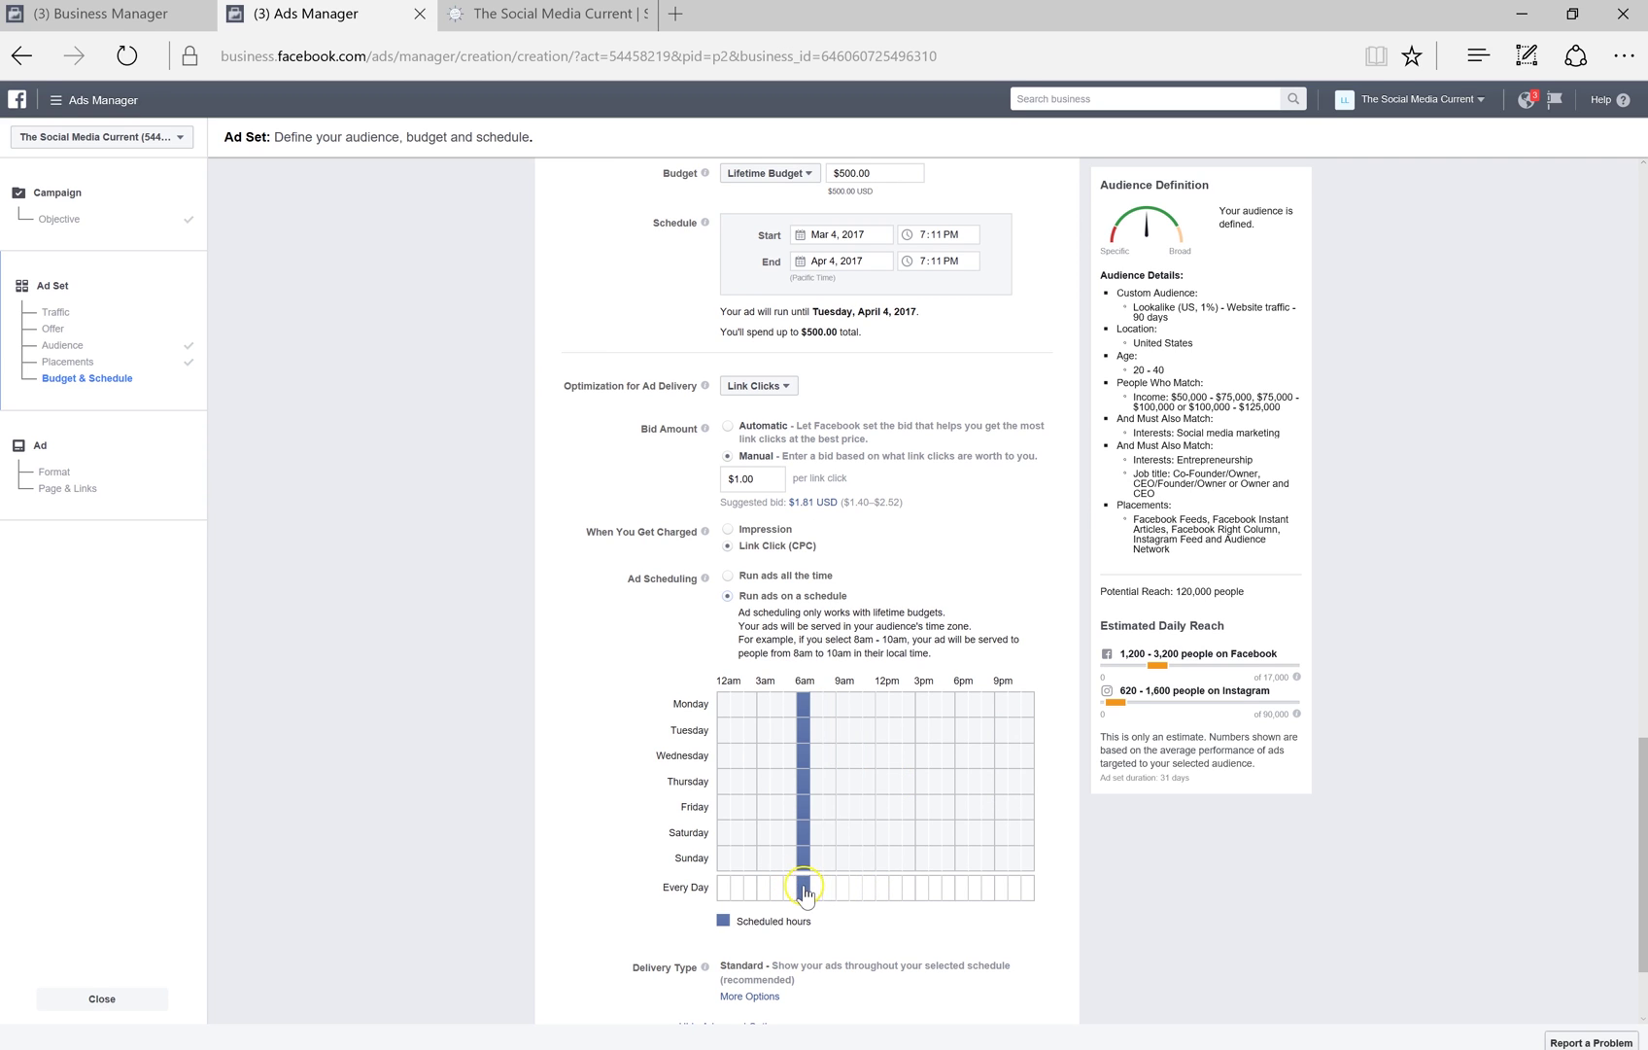
left_click(804, 703)
left_click_drag(816, 740, 942, 730)
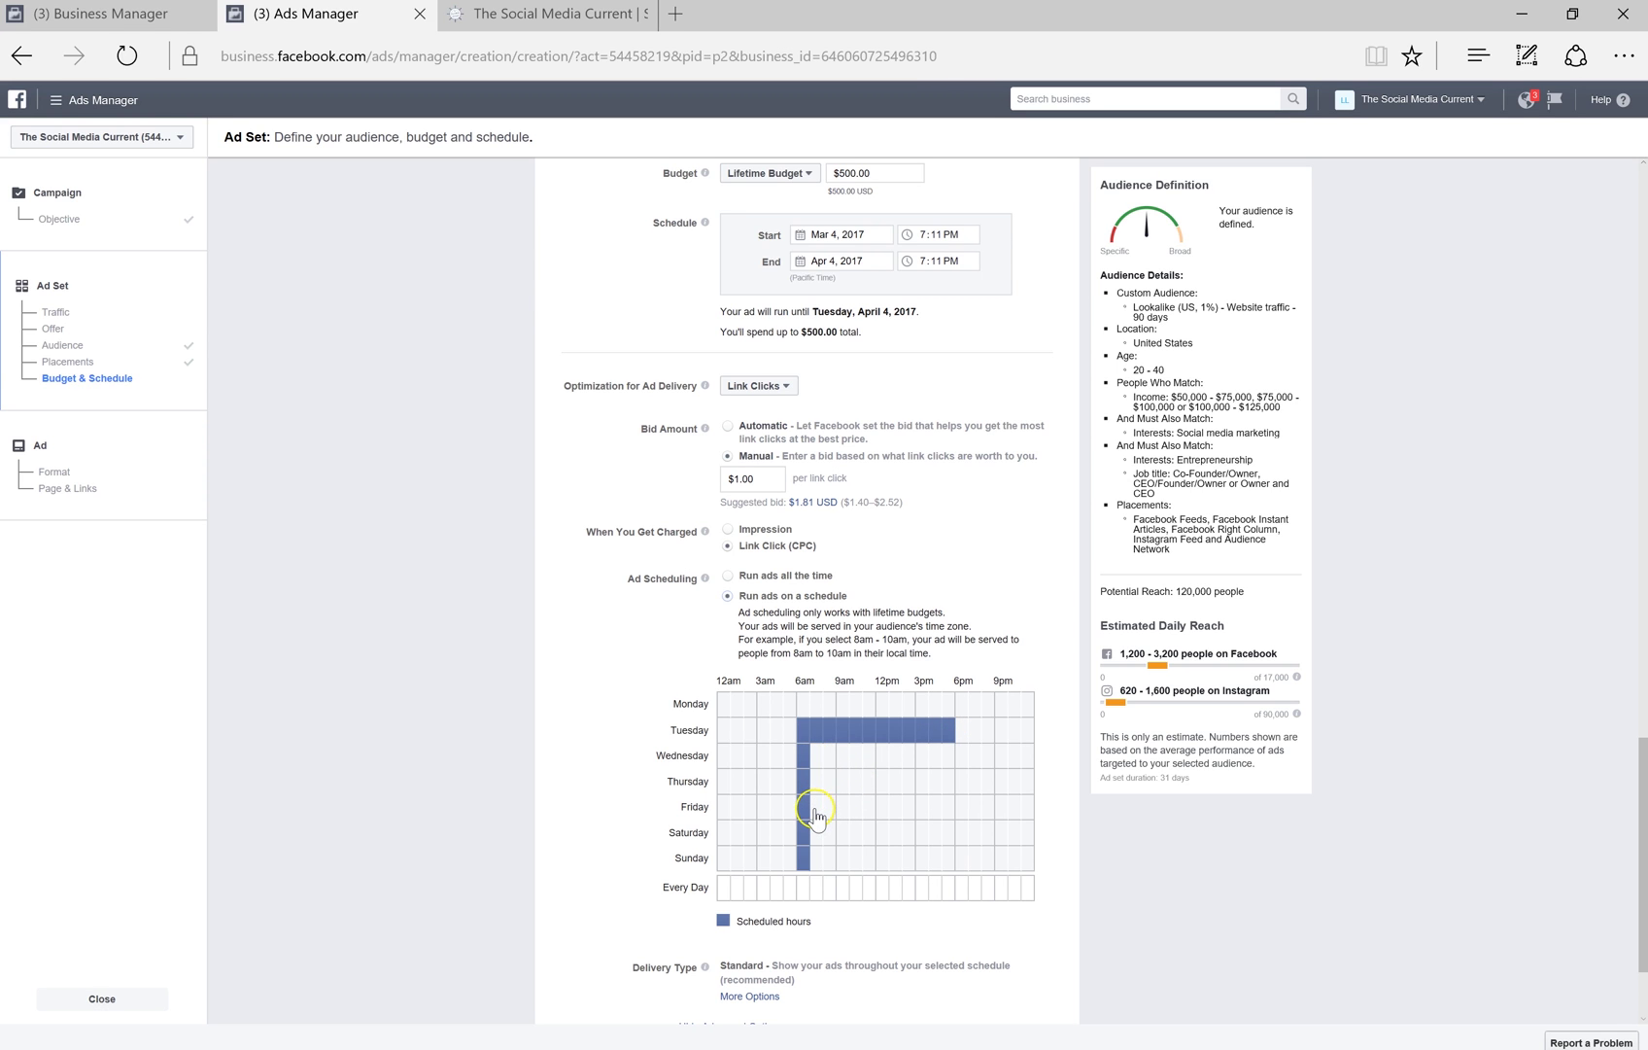
left_click_drag(816, 809, 954, 816)
left_click(808, 756)
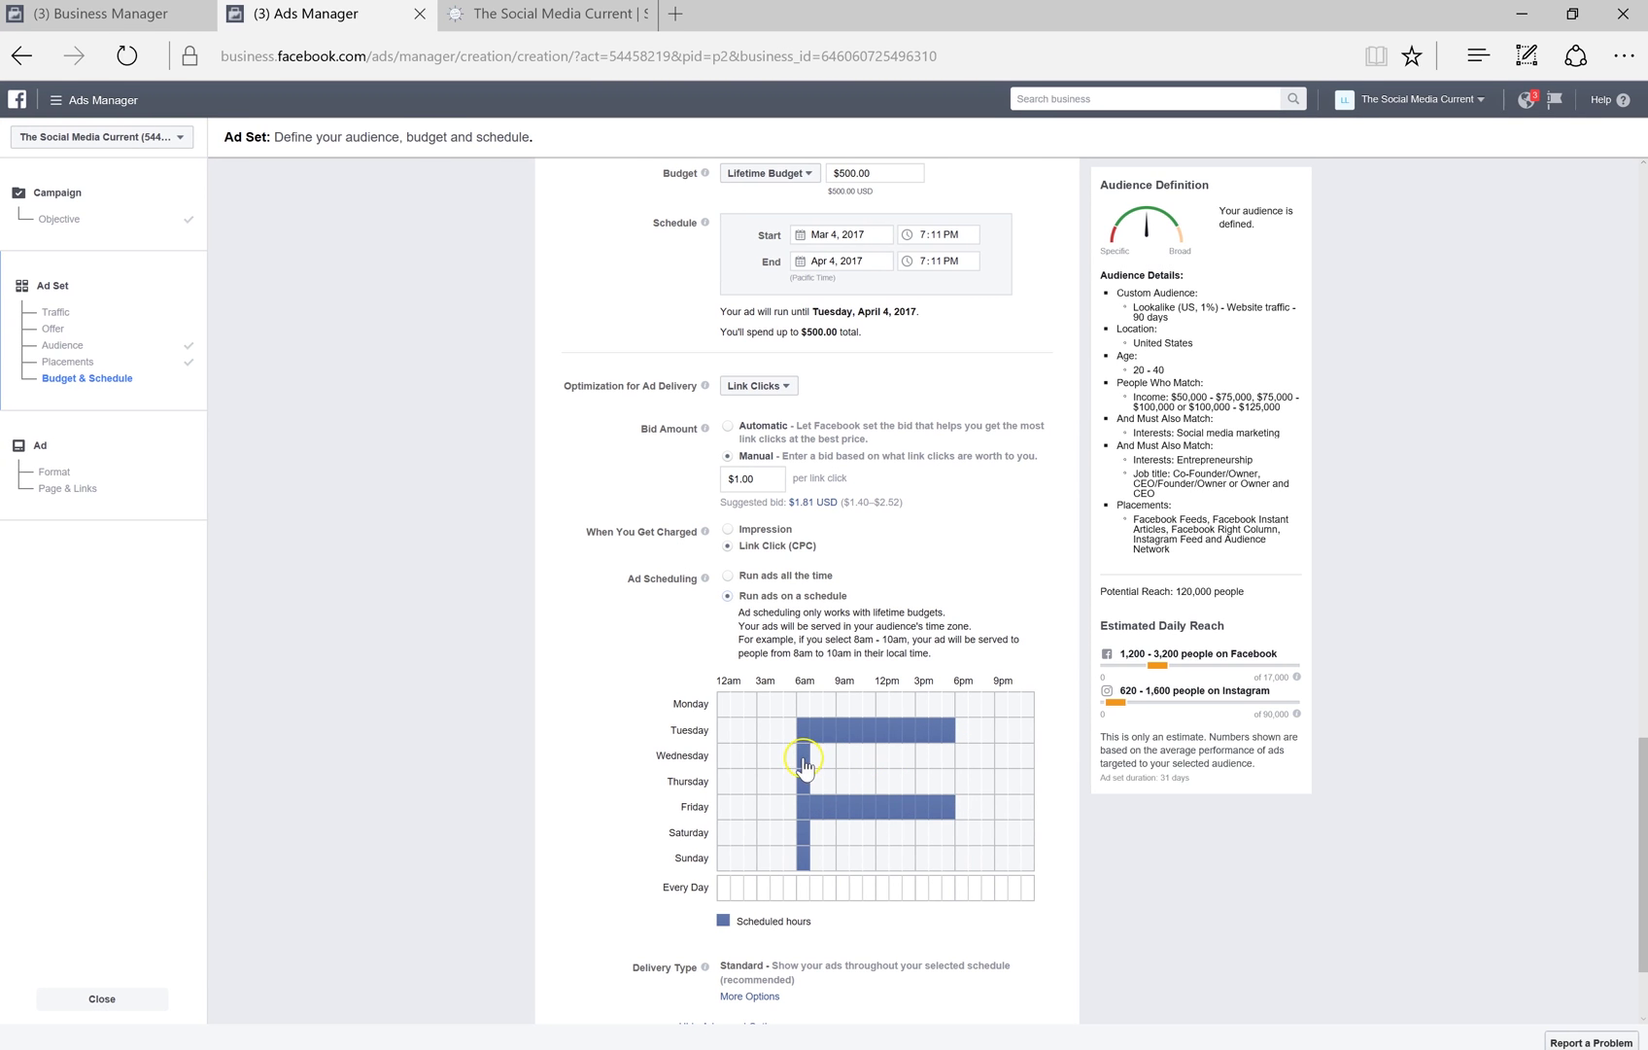
left_click(802, 782)
Step: Check the delivery type, name the ad set 'ad set demo', and continue to the ad step
scroll(902, 911, "down", 3)
mouse_move(699, 816)
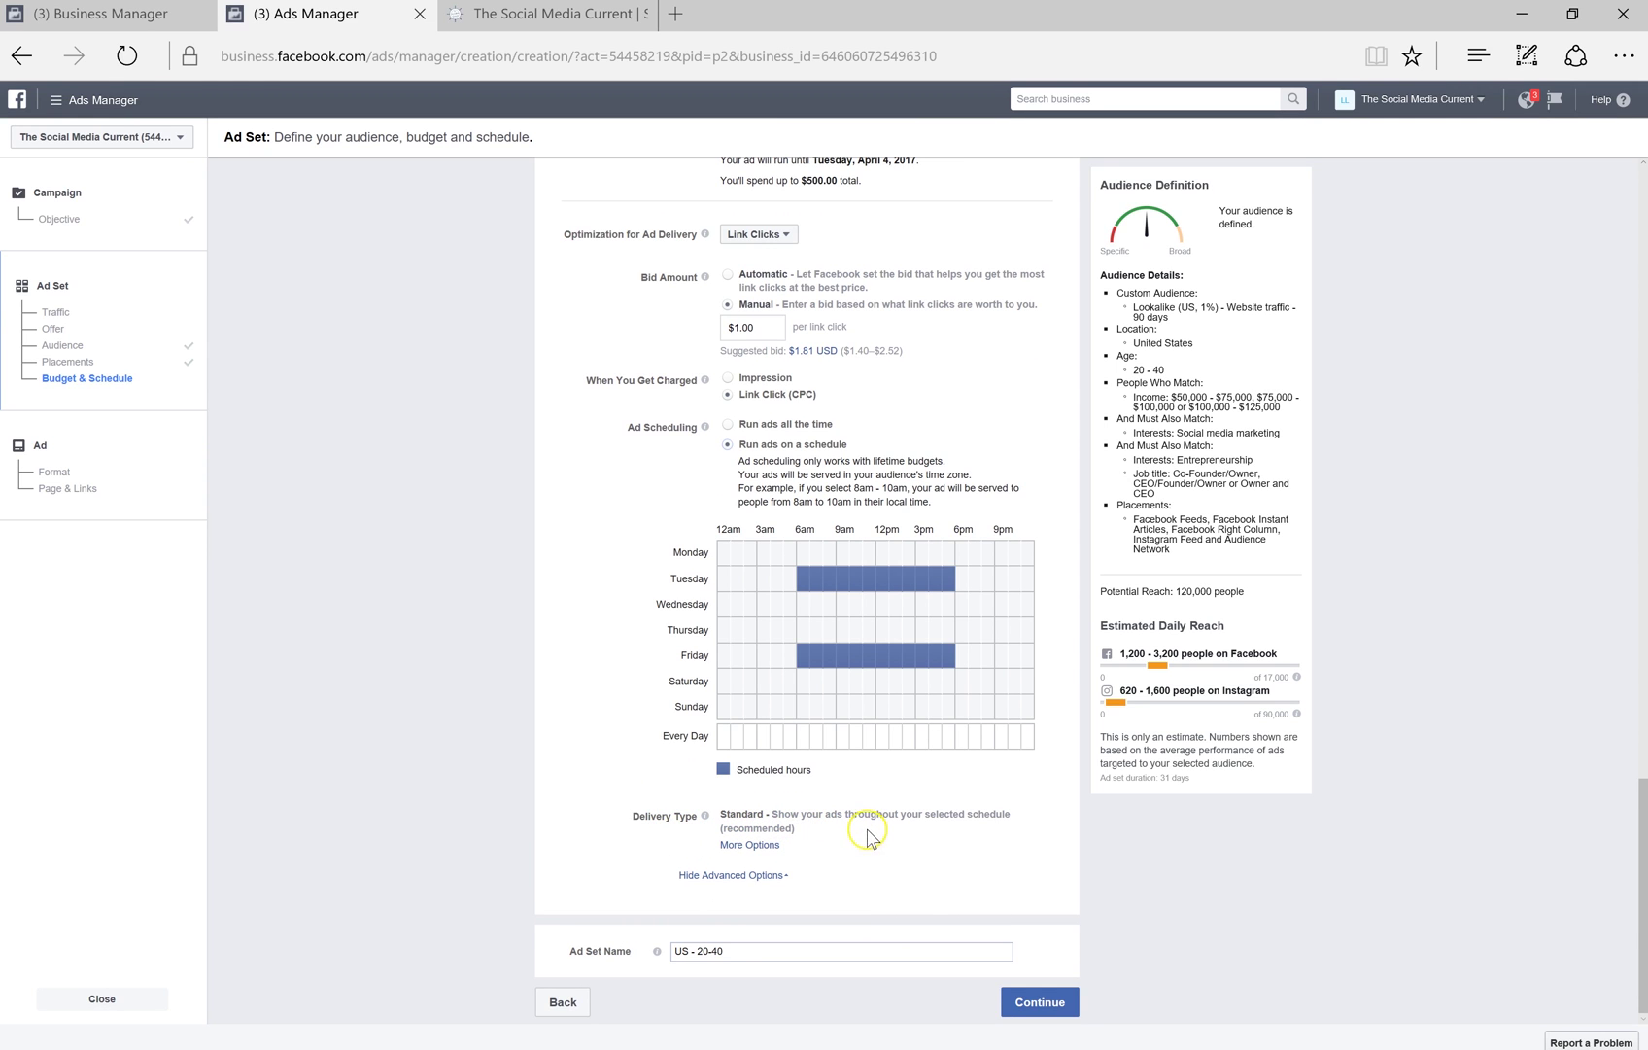
left_click(751, 845)
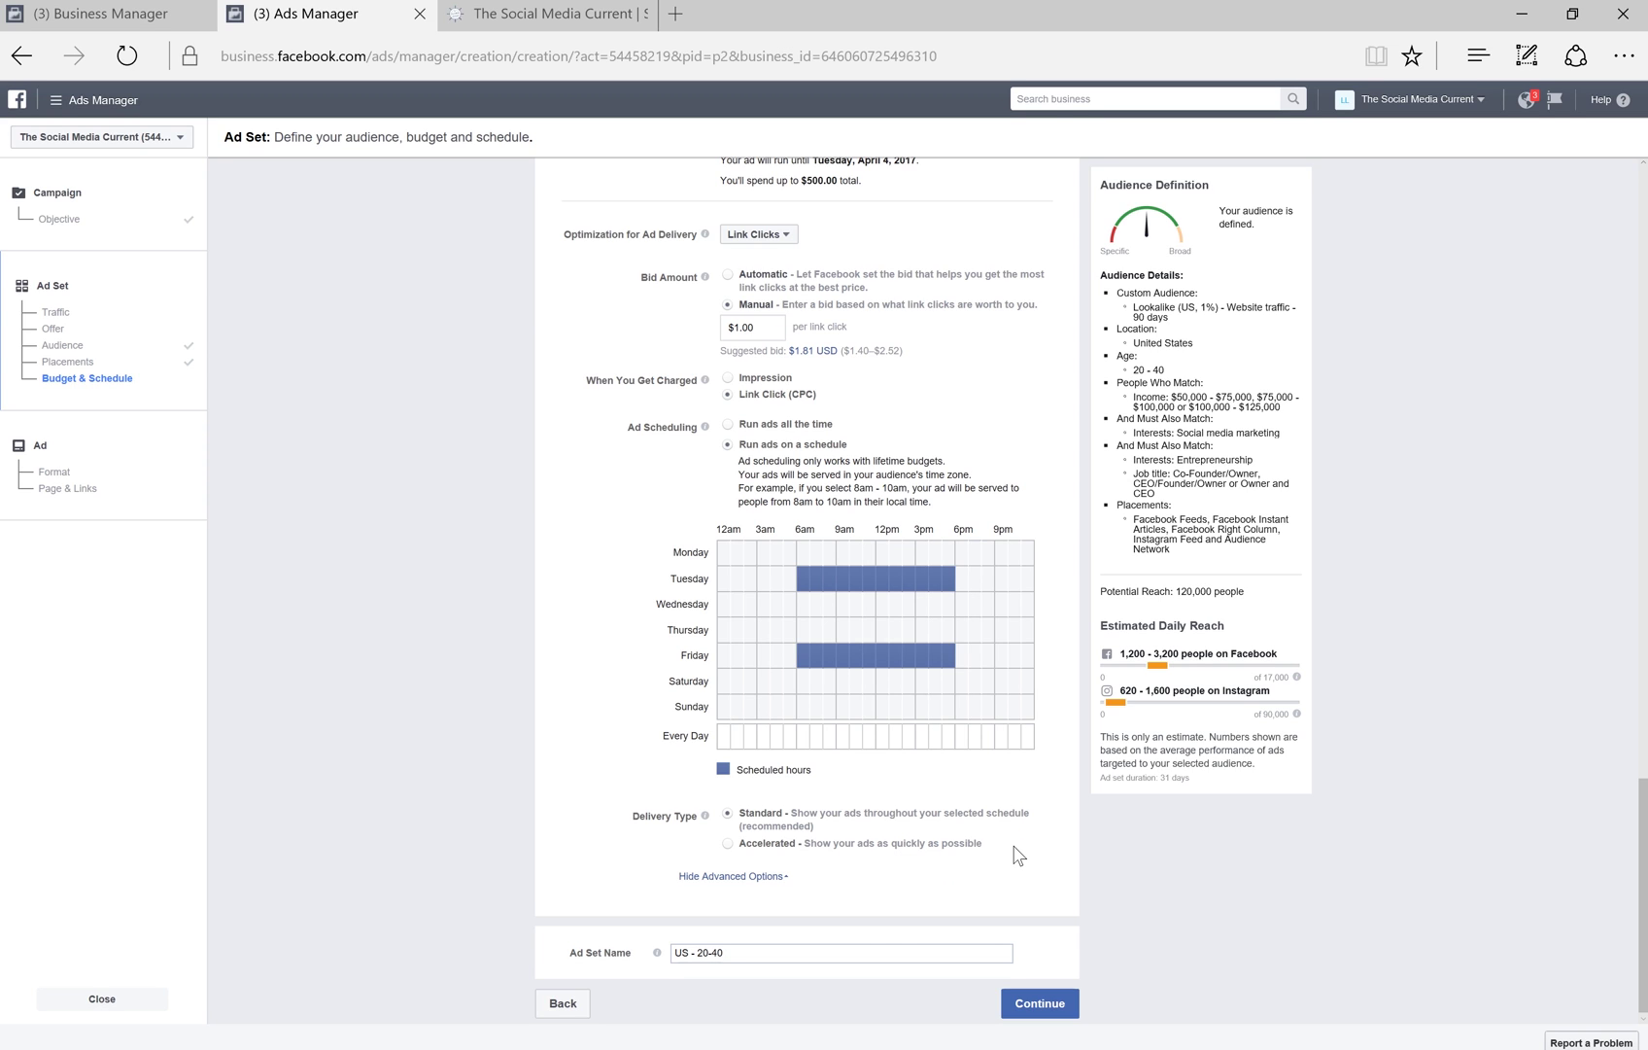
left_click(736, 953)
left_click(1039, 1011)
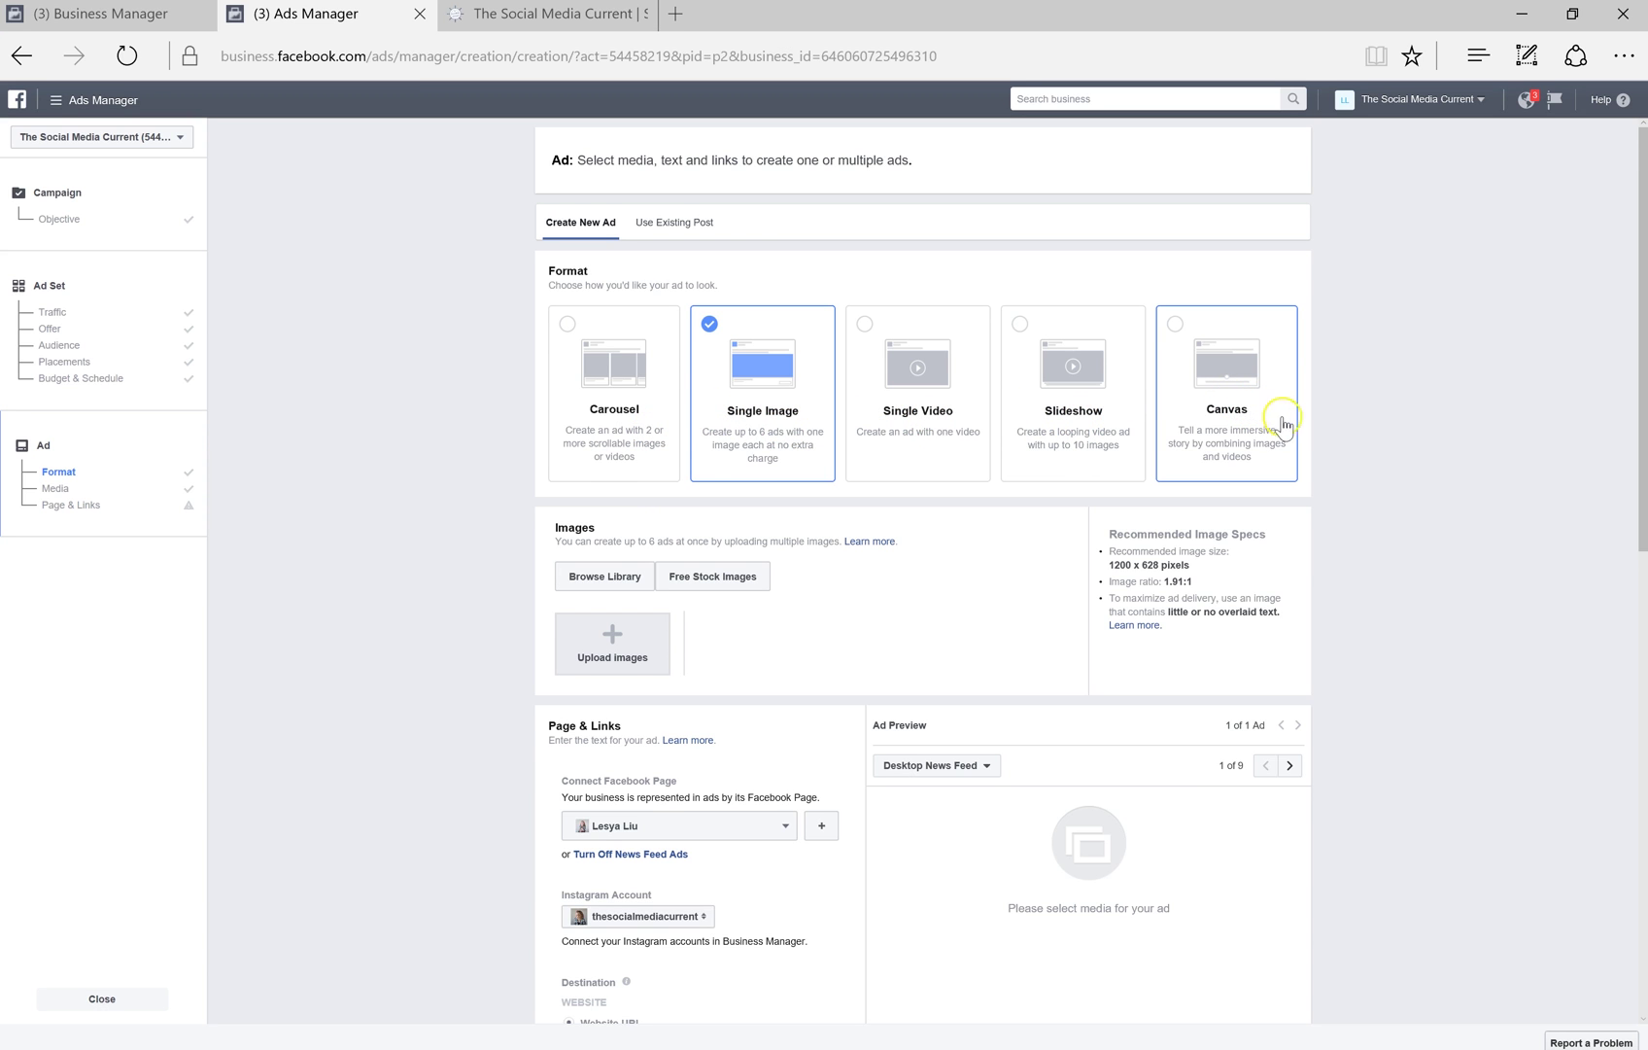
Step: Copy The Social Media Current website address and paste it as the ad's destination URL
scroll(1343, 474, "down", 2)
scroll(1343, 473, "down", 1)
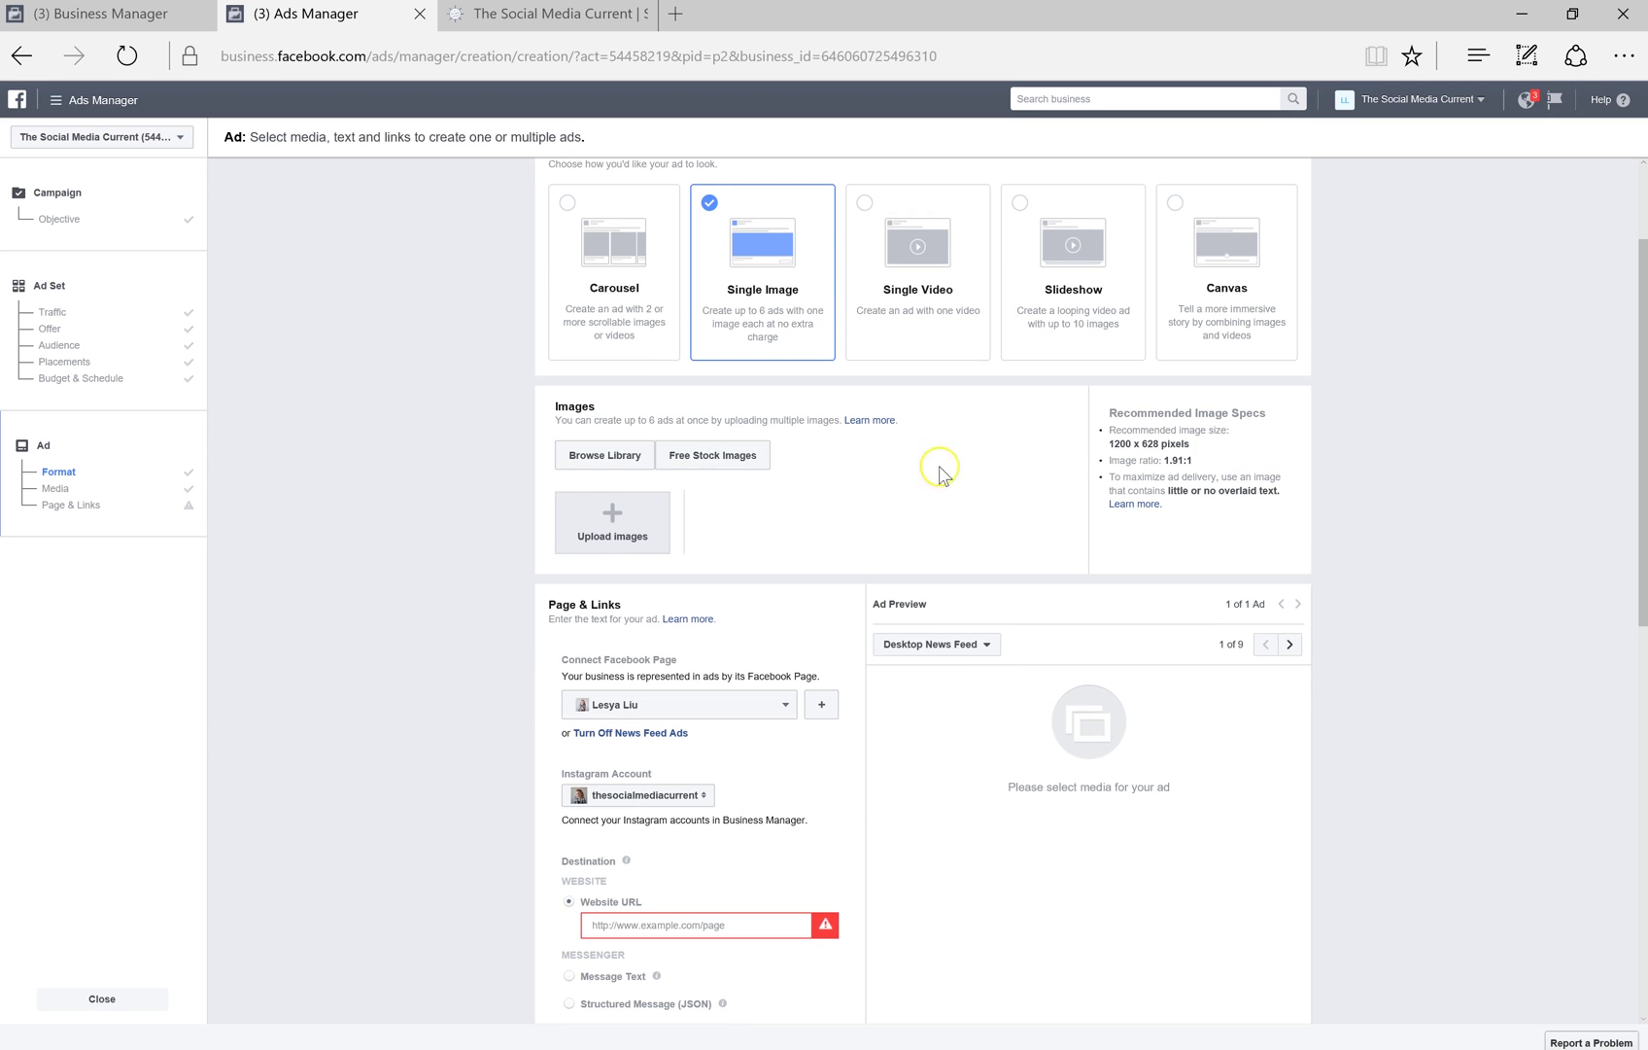
scroll(772, 526, "down", 2)
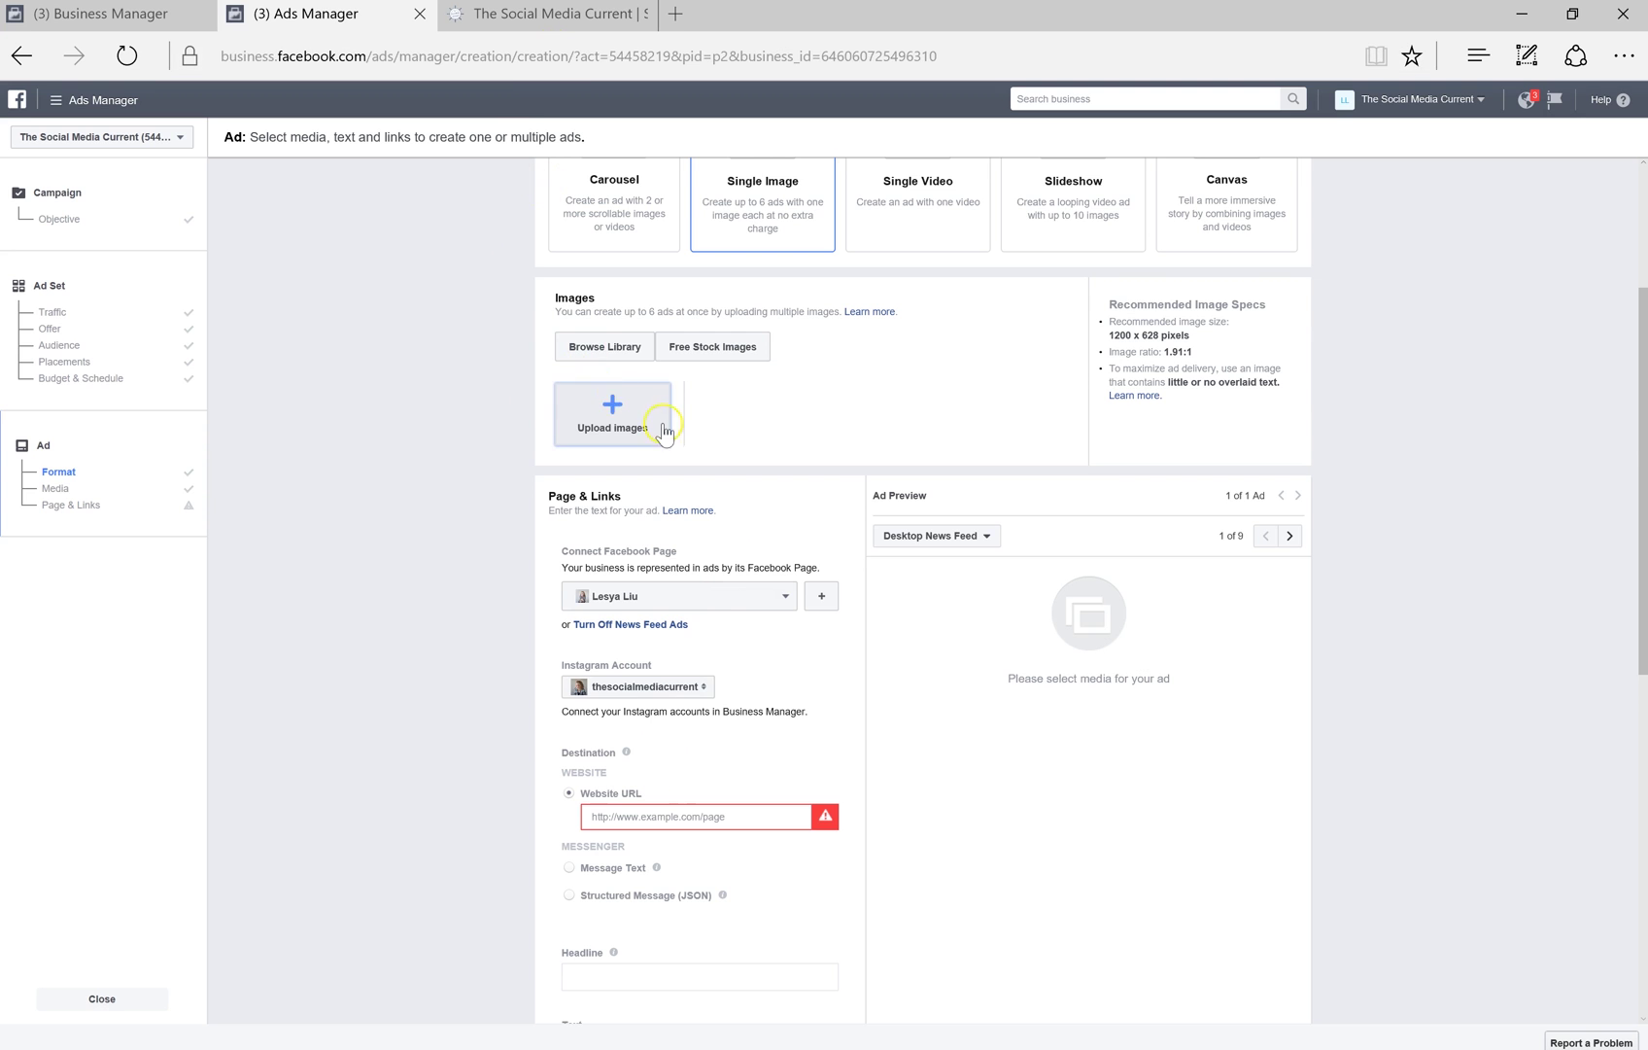
left_click(515, 19)
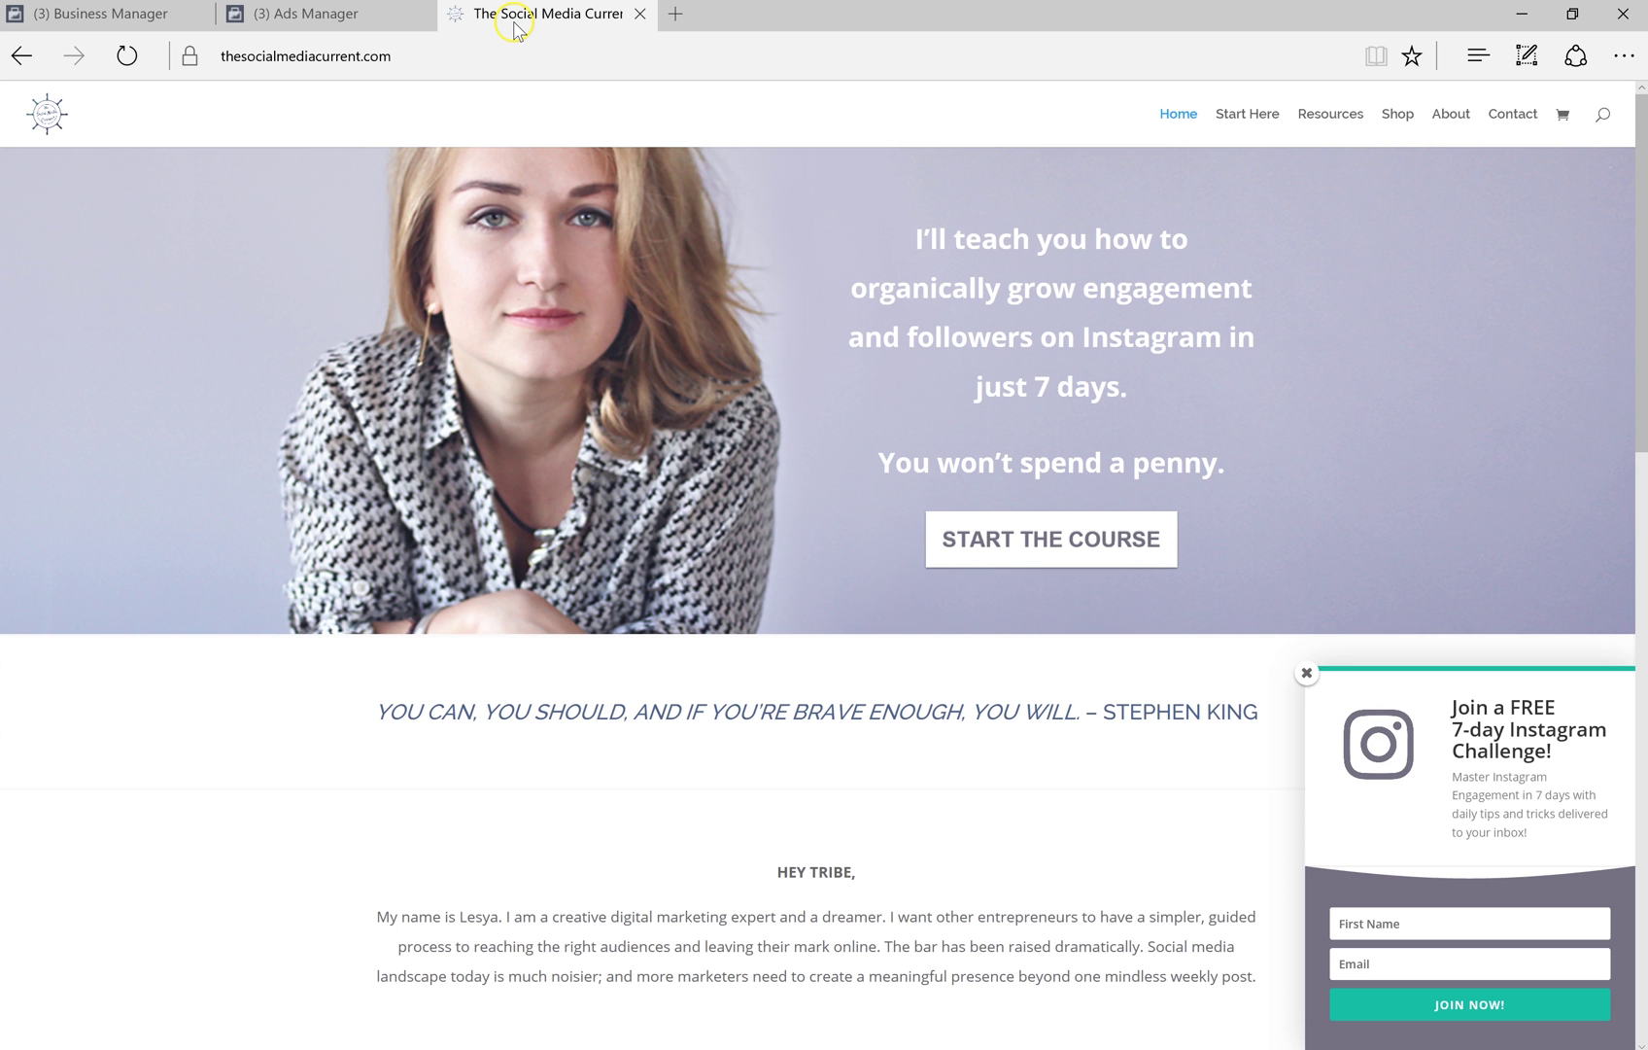
left_click(417, 59)
key("ctrl+c")
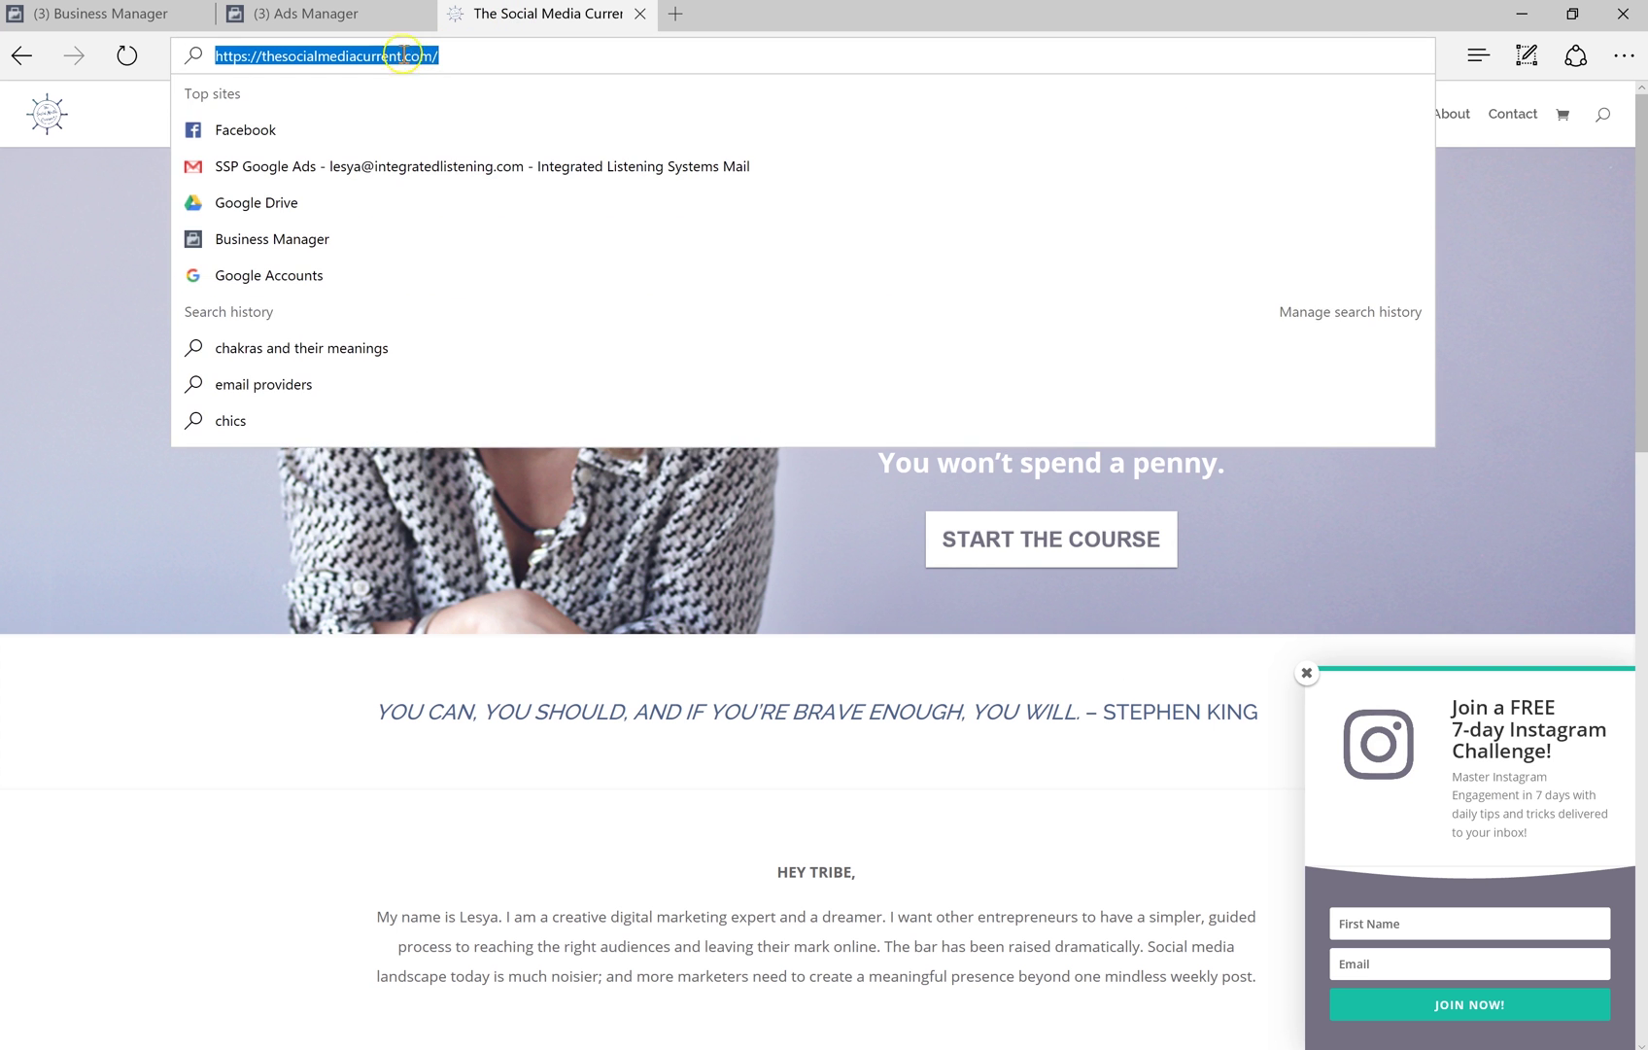
left_click(301, 16)
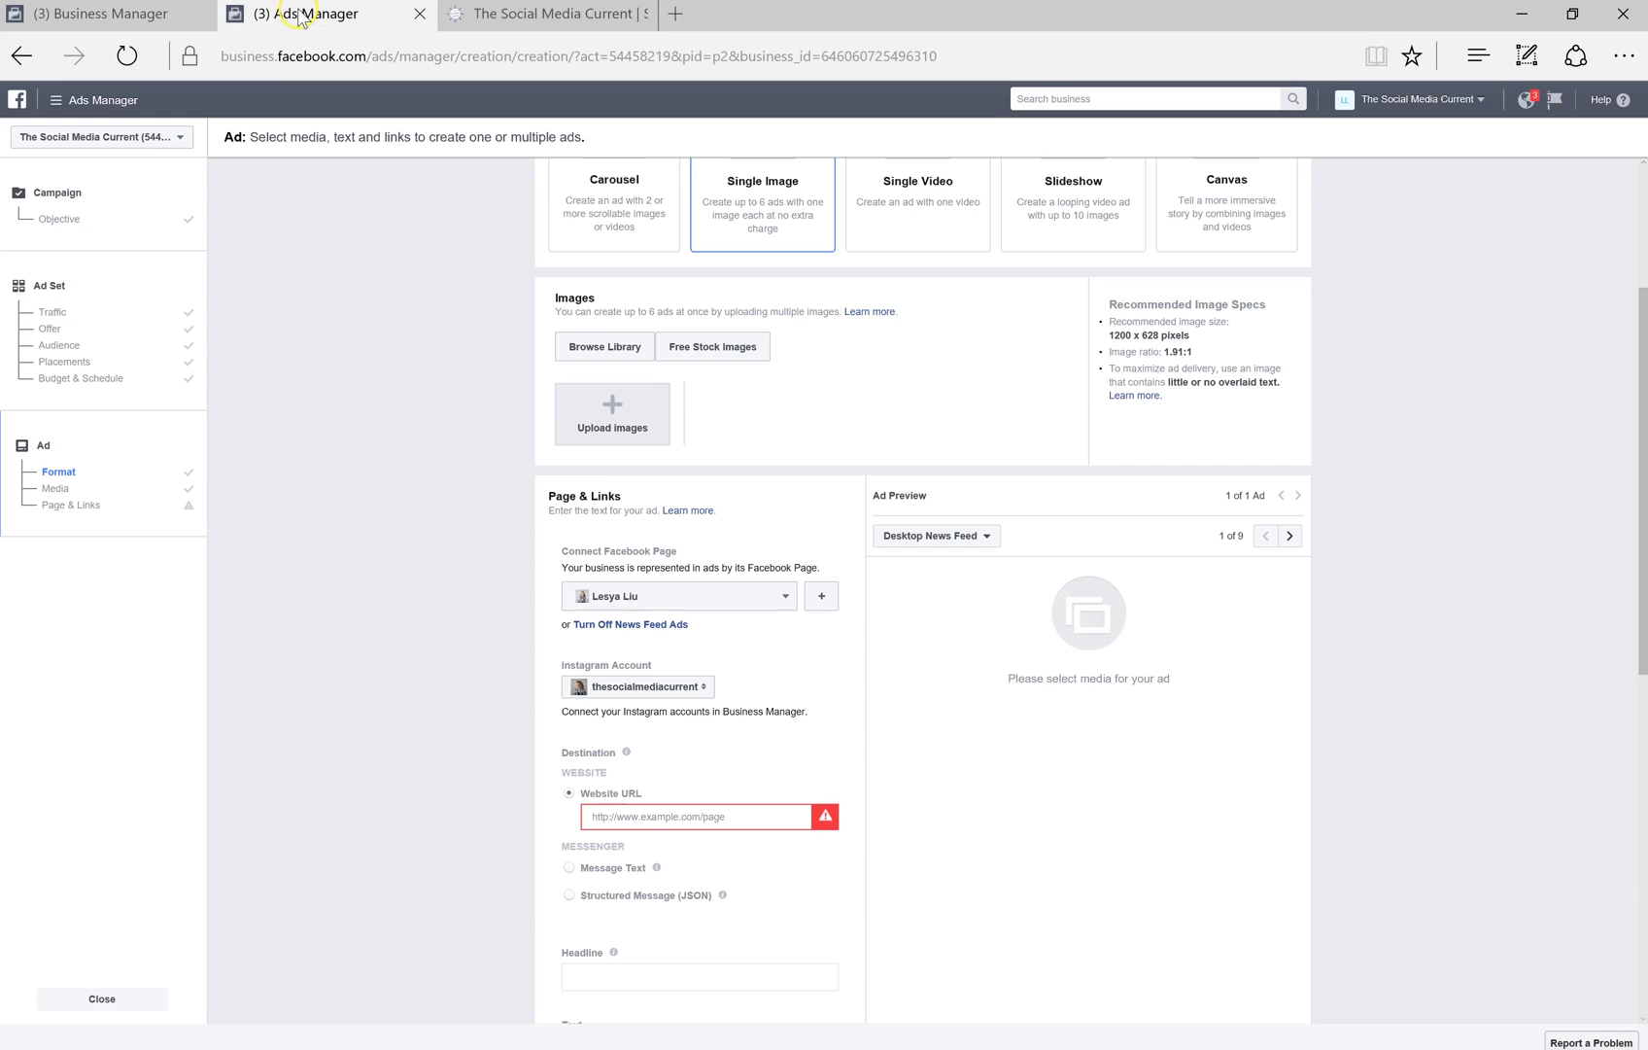
left_click(723, 816)
key("ctrl+v")
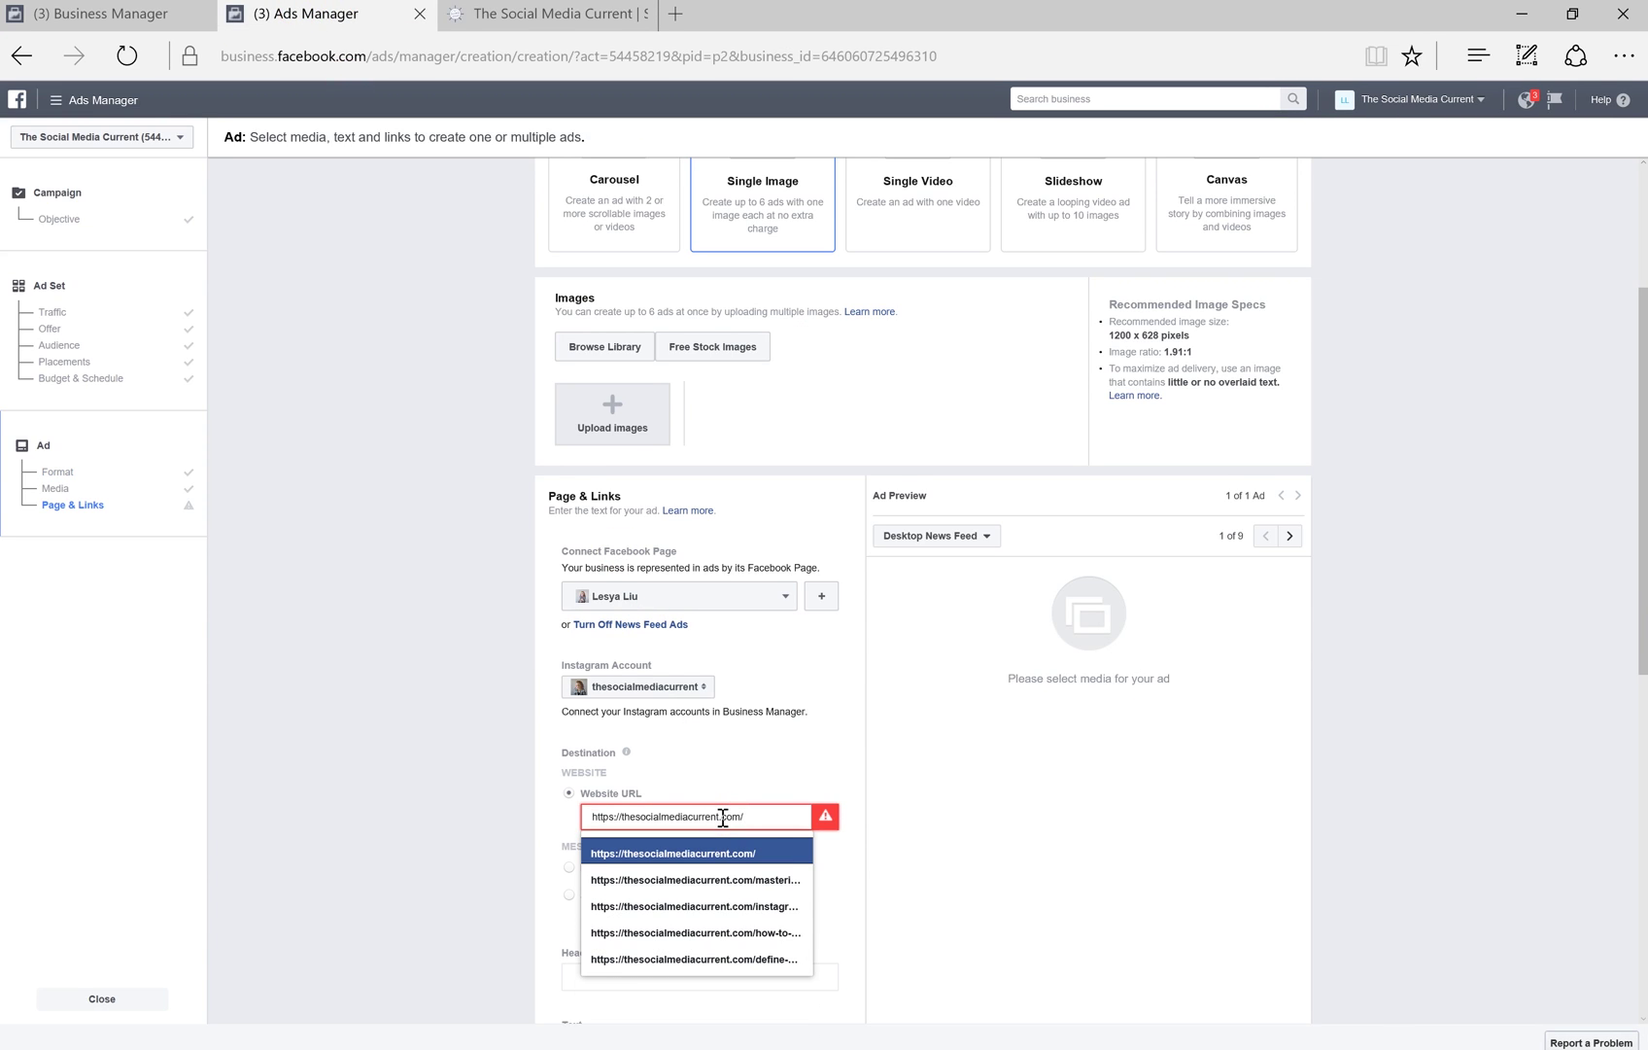
left_click(741, 817)
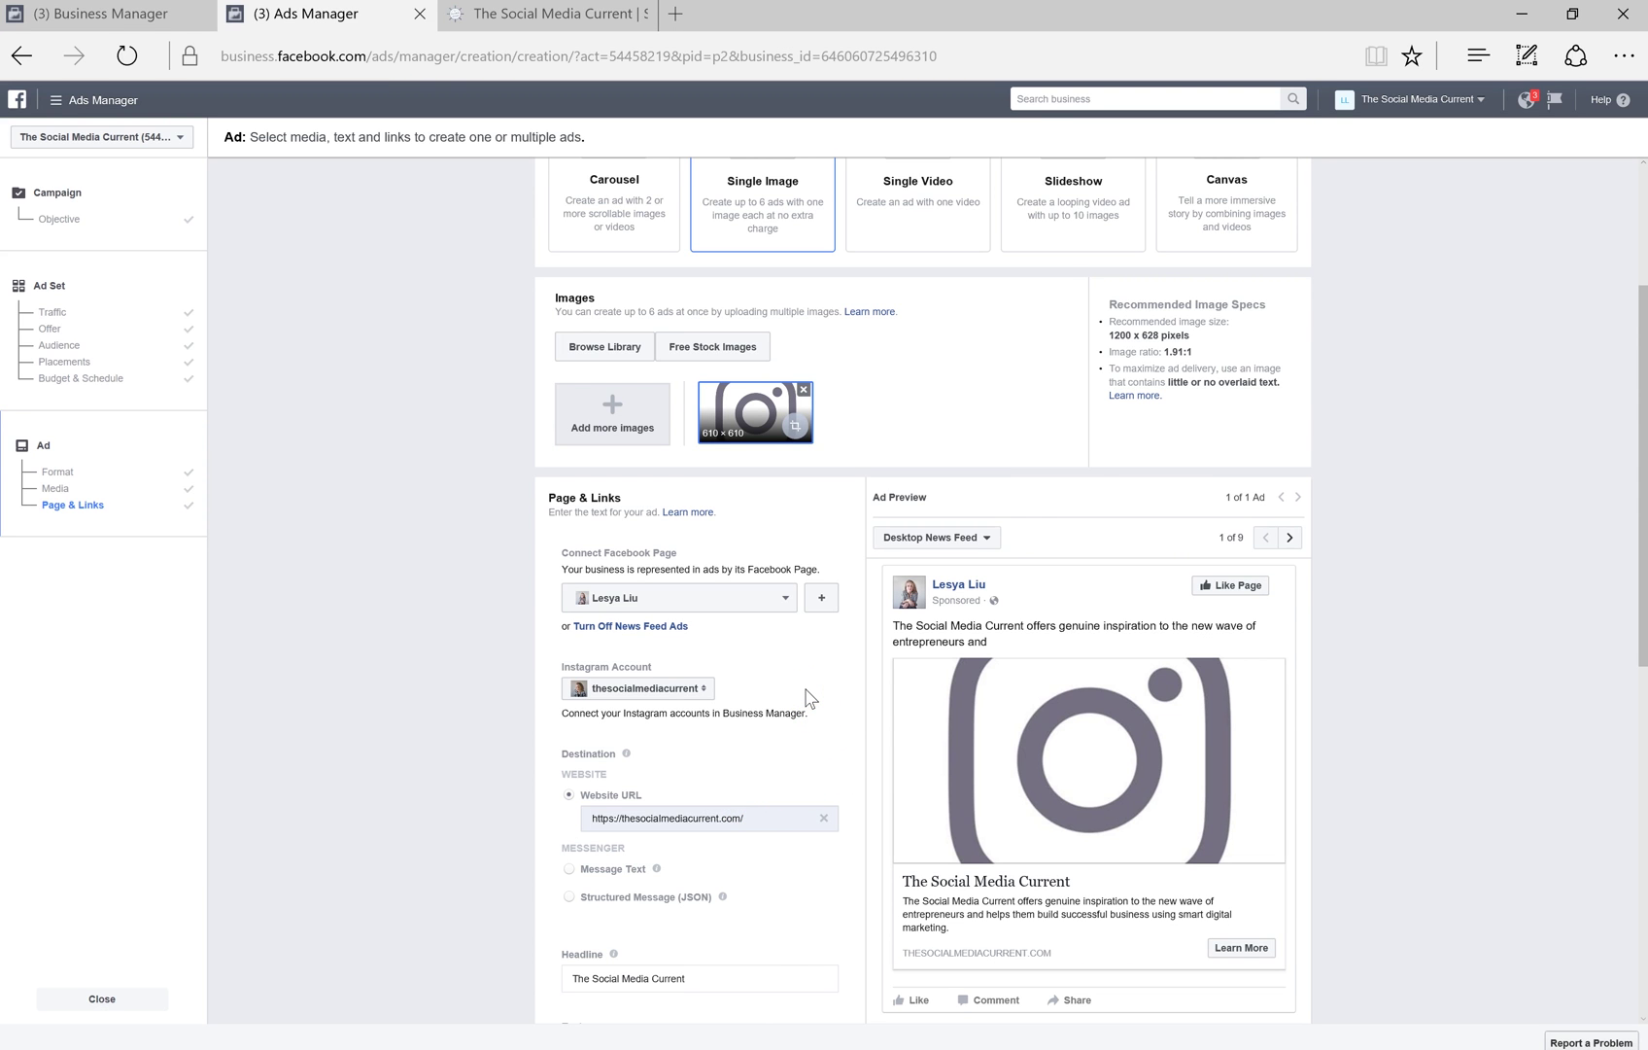
Step: Swap the ad image for a free stock 'cell phone' photo of hands holding a red phone
left_click(802, 643)
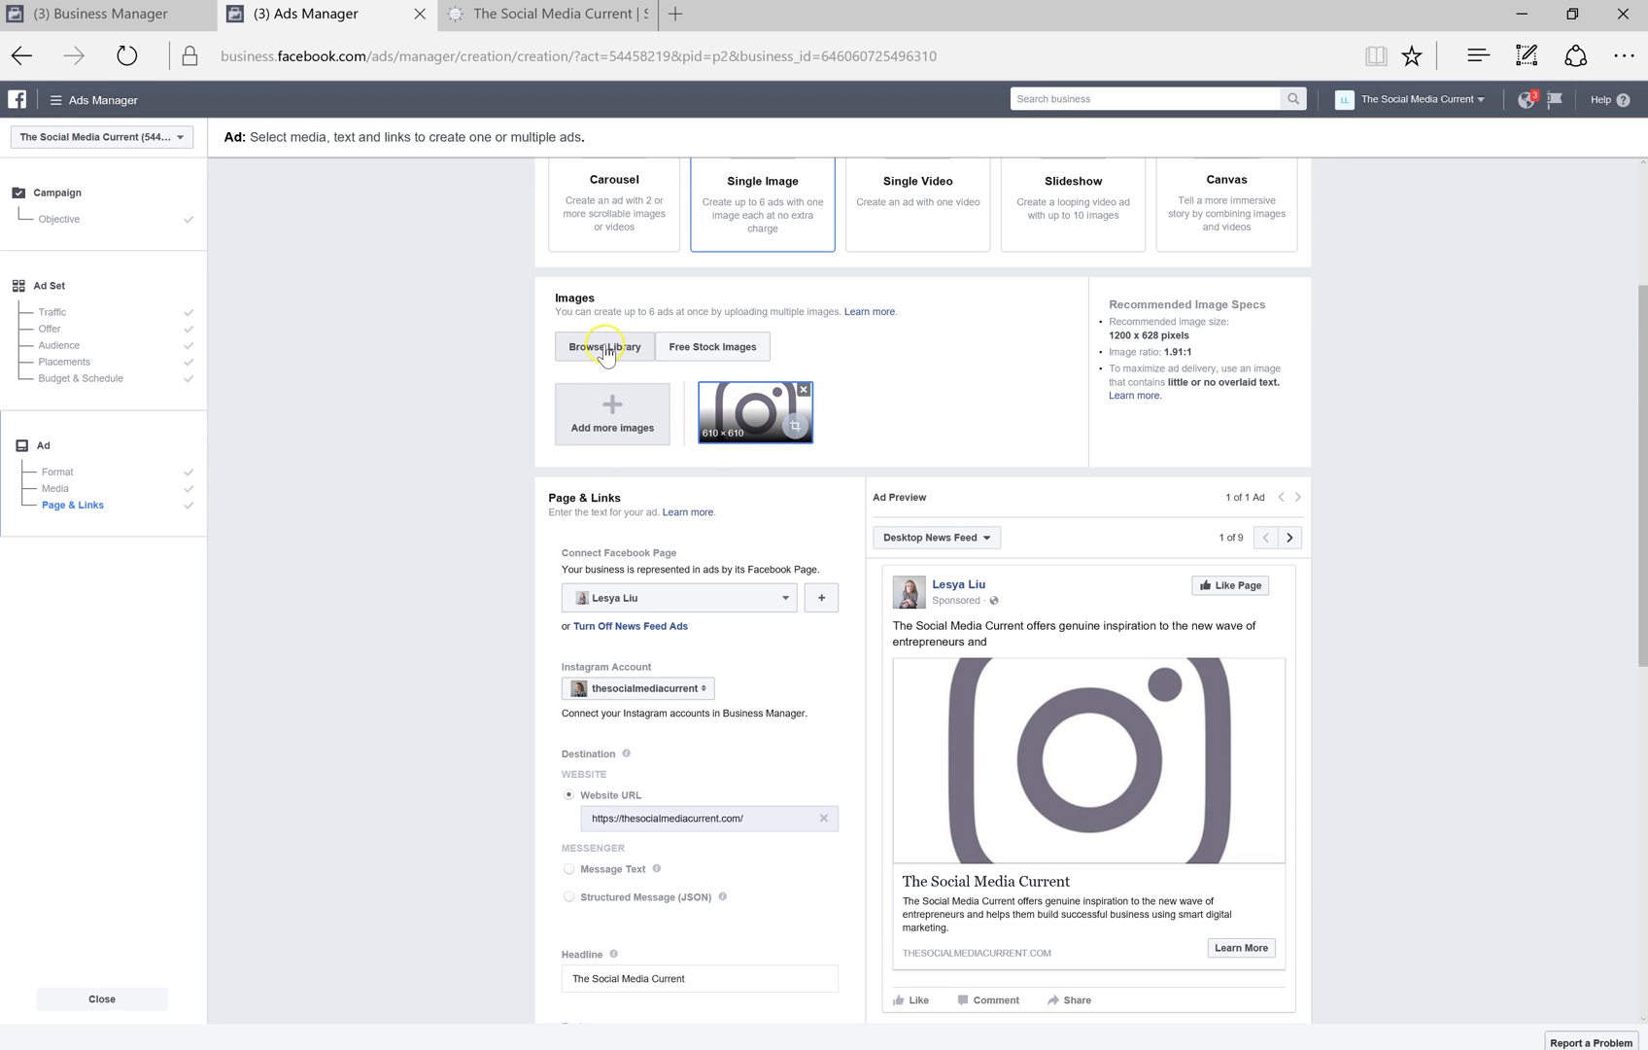
left_click(733, 360)
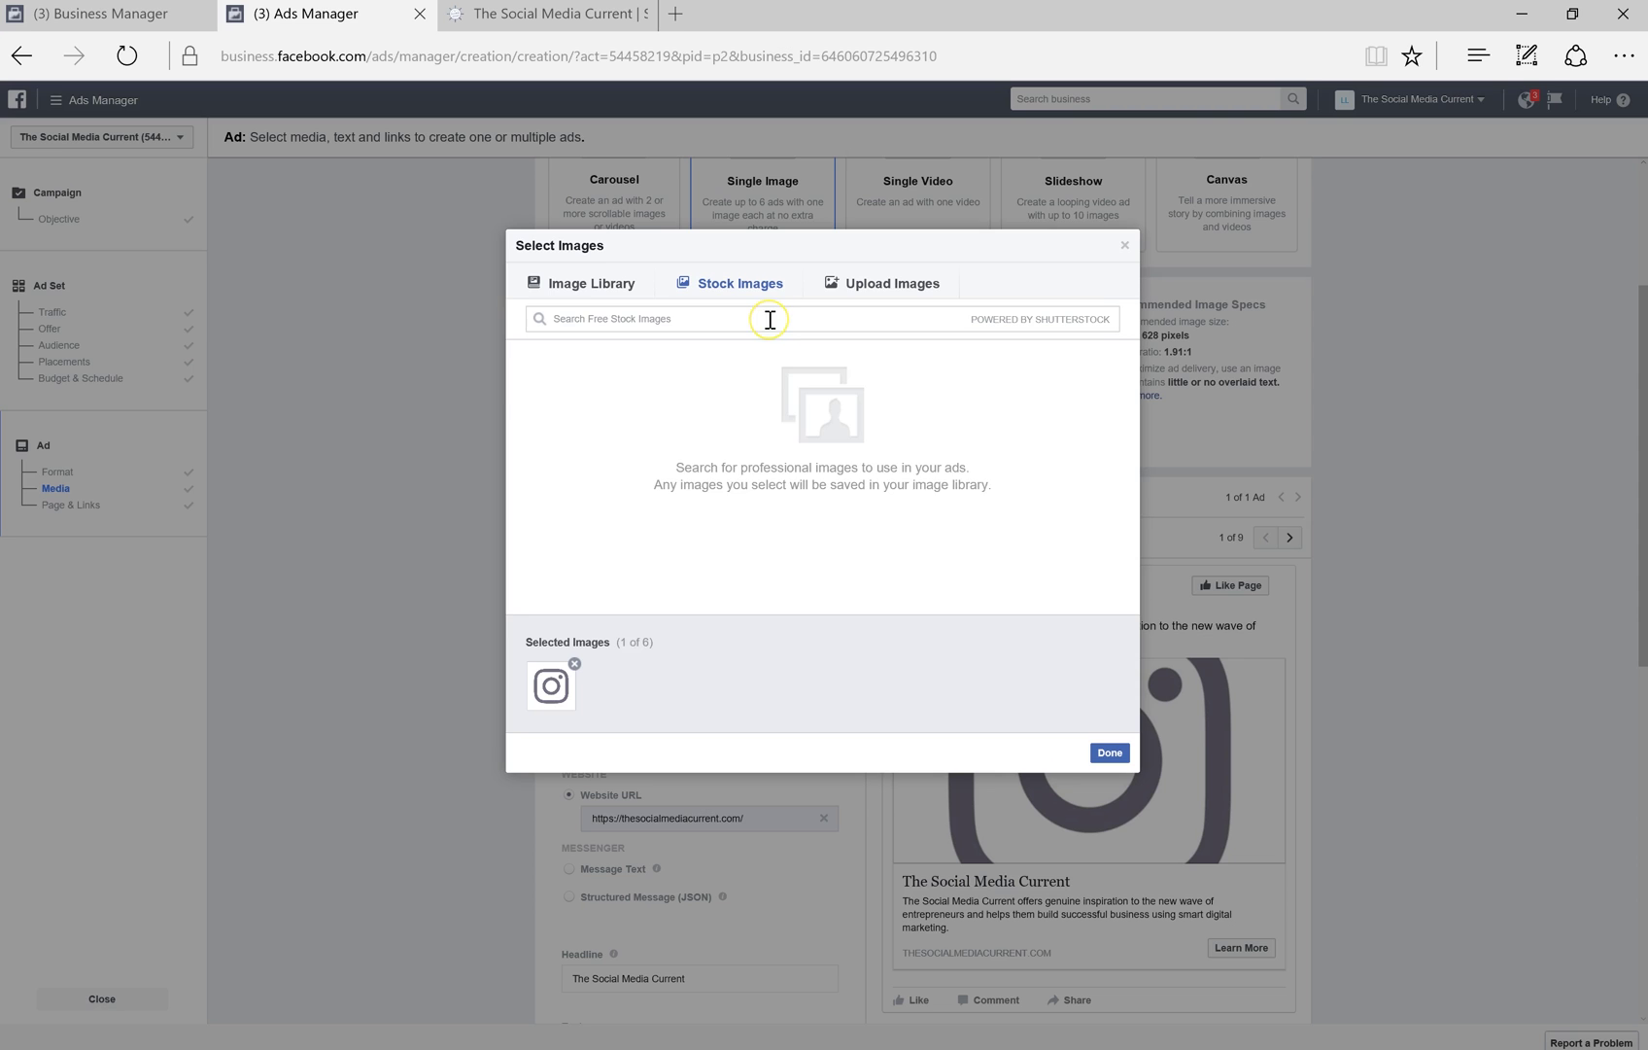
left_click(770, 319)
type("cell phone")
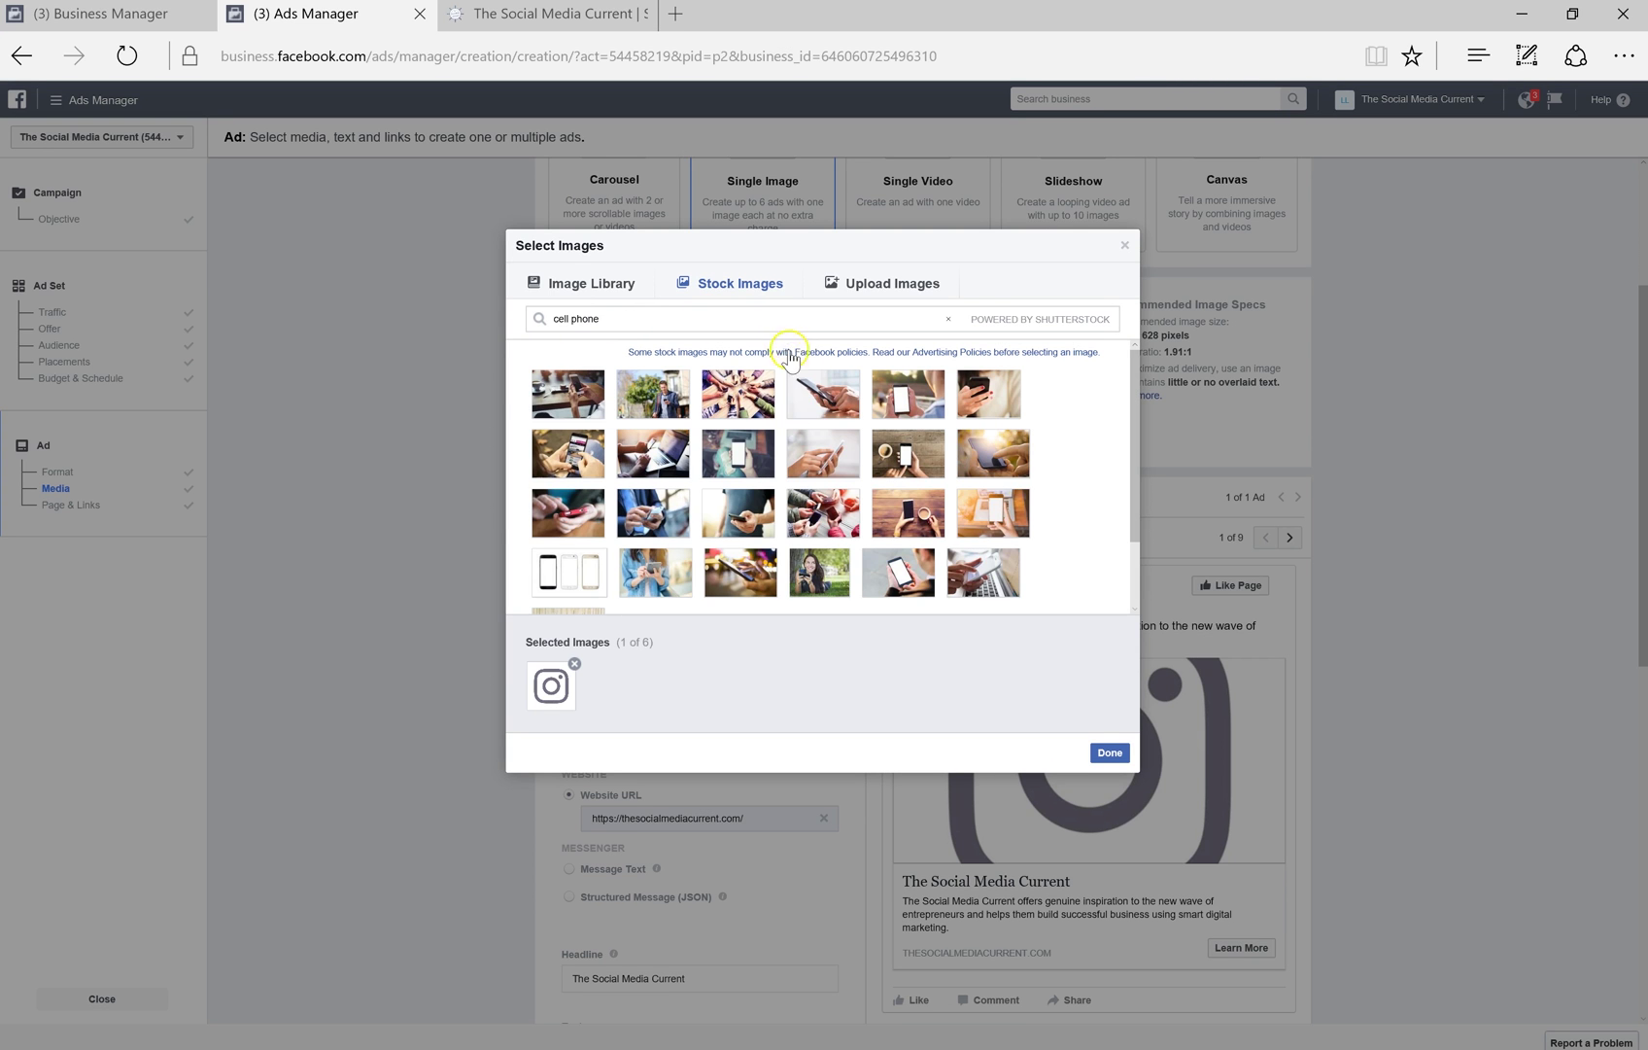
left_click(833, 394)
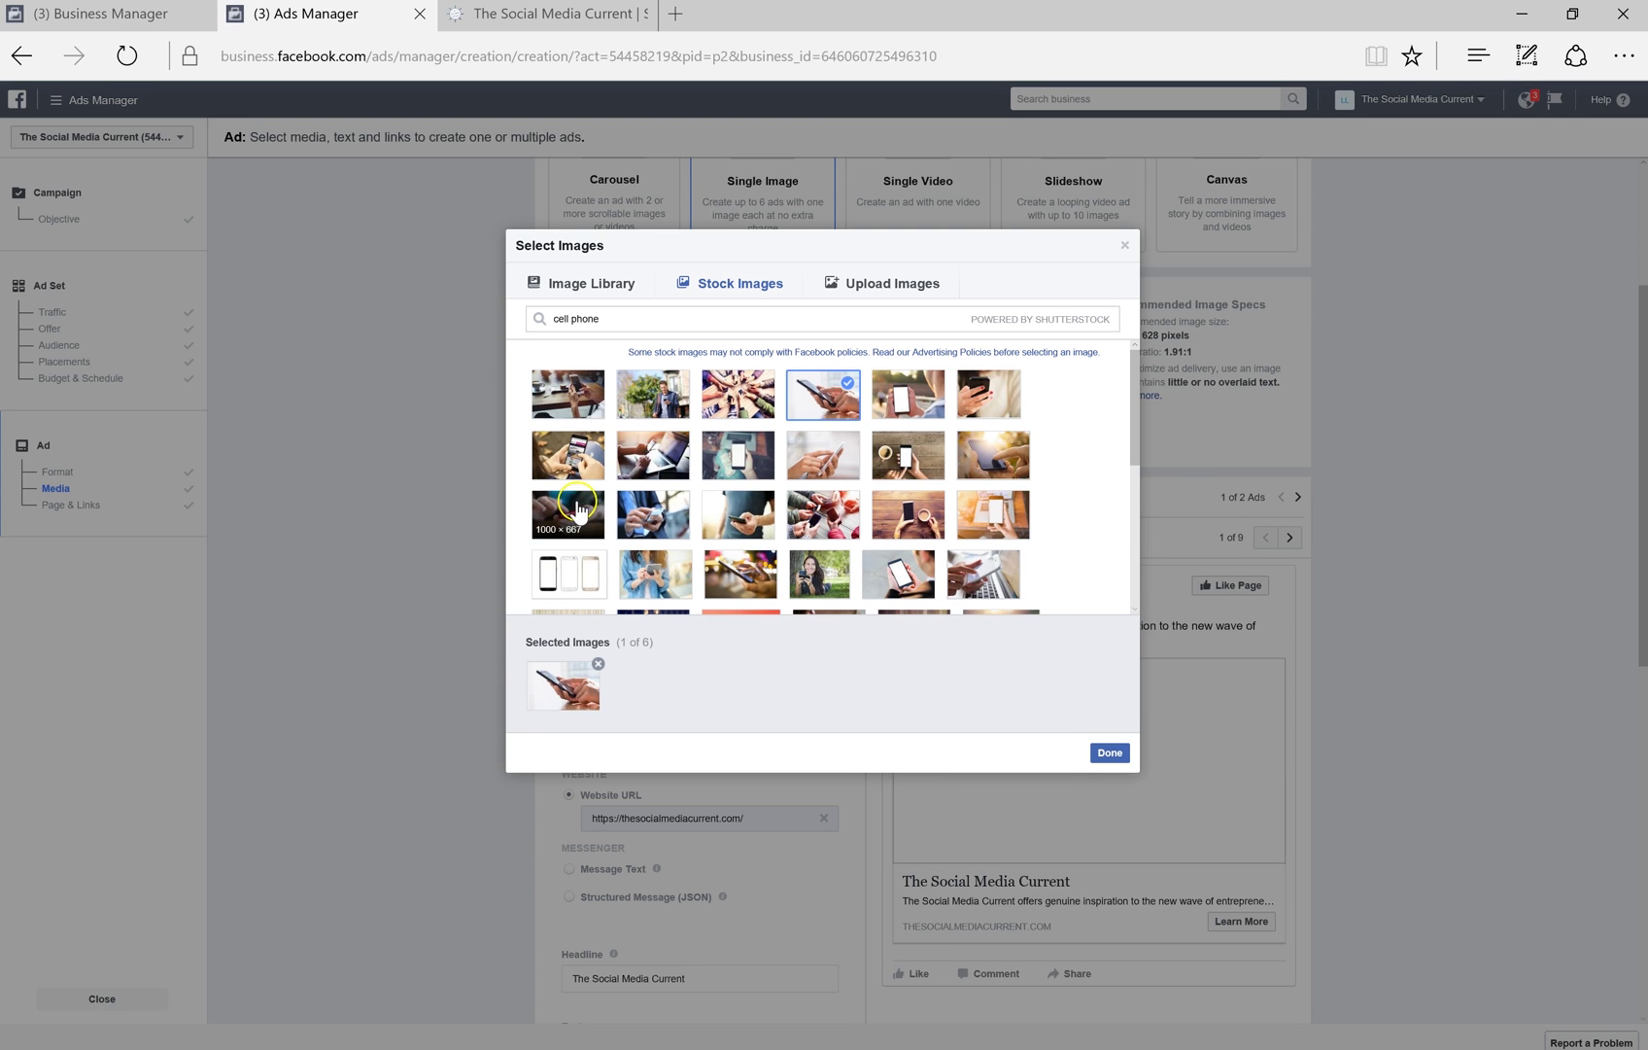
left_click(564, 515)
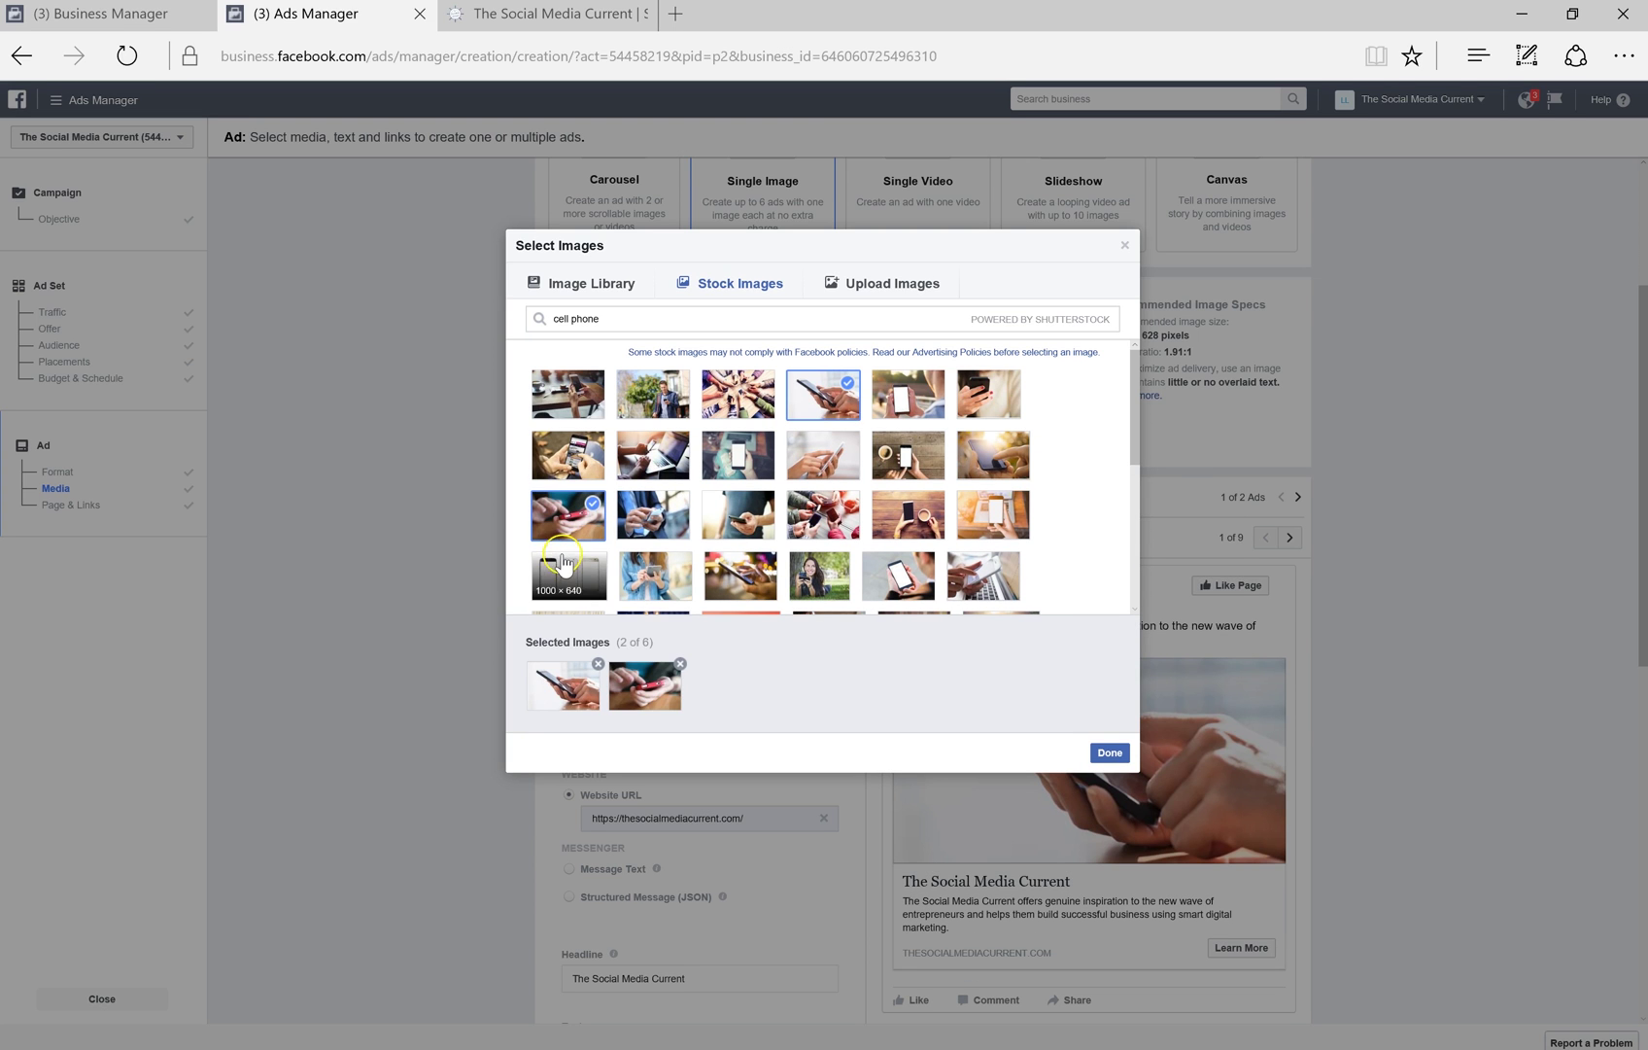
left_click(597, 665)
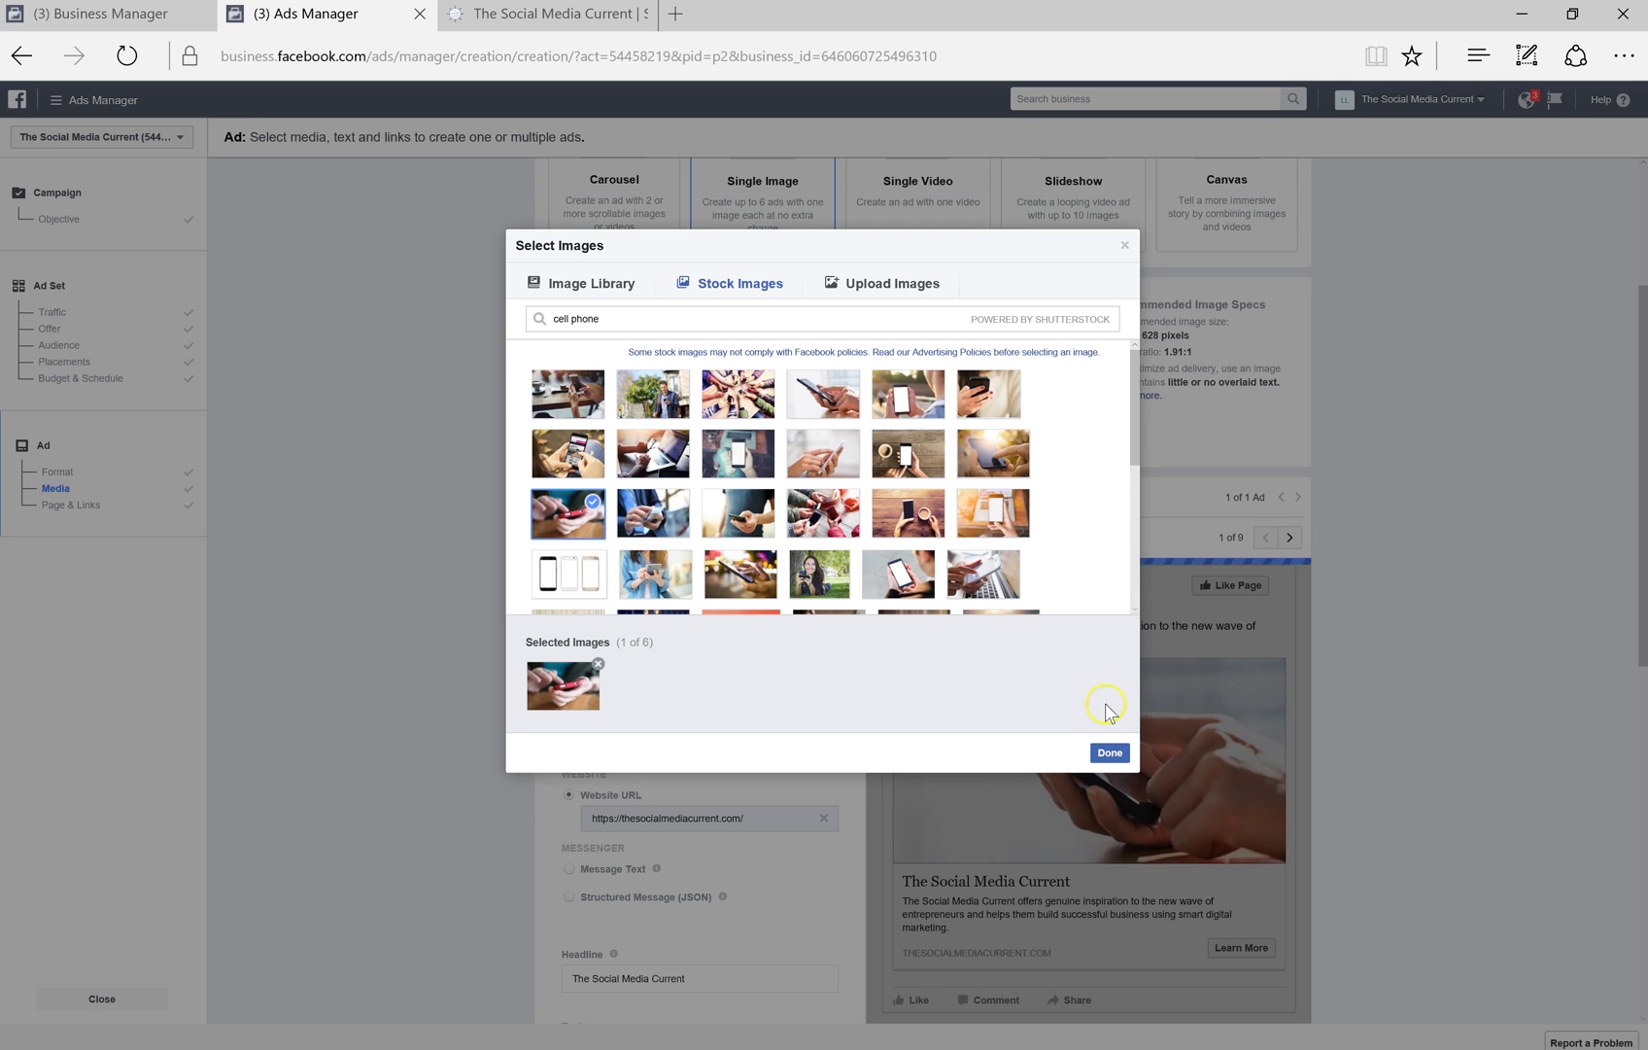
left_click(1111, 754)
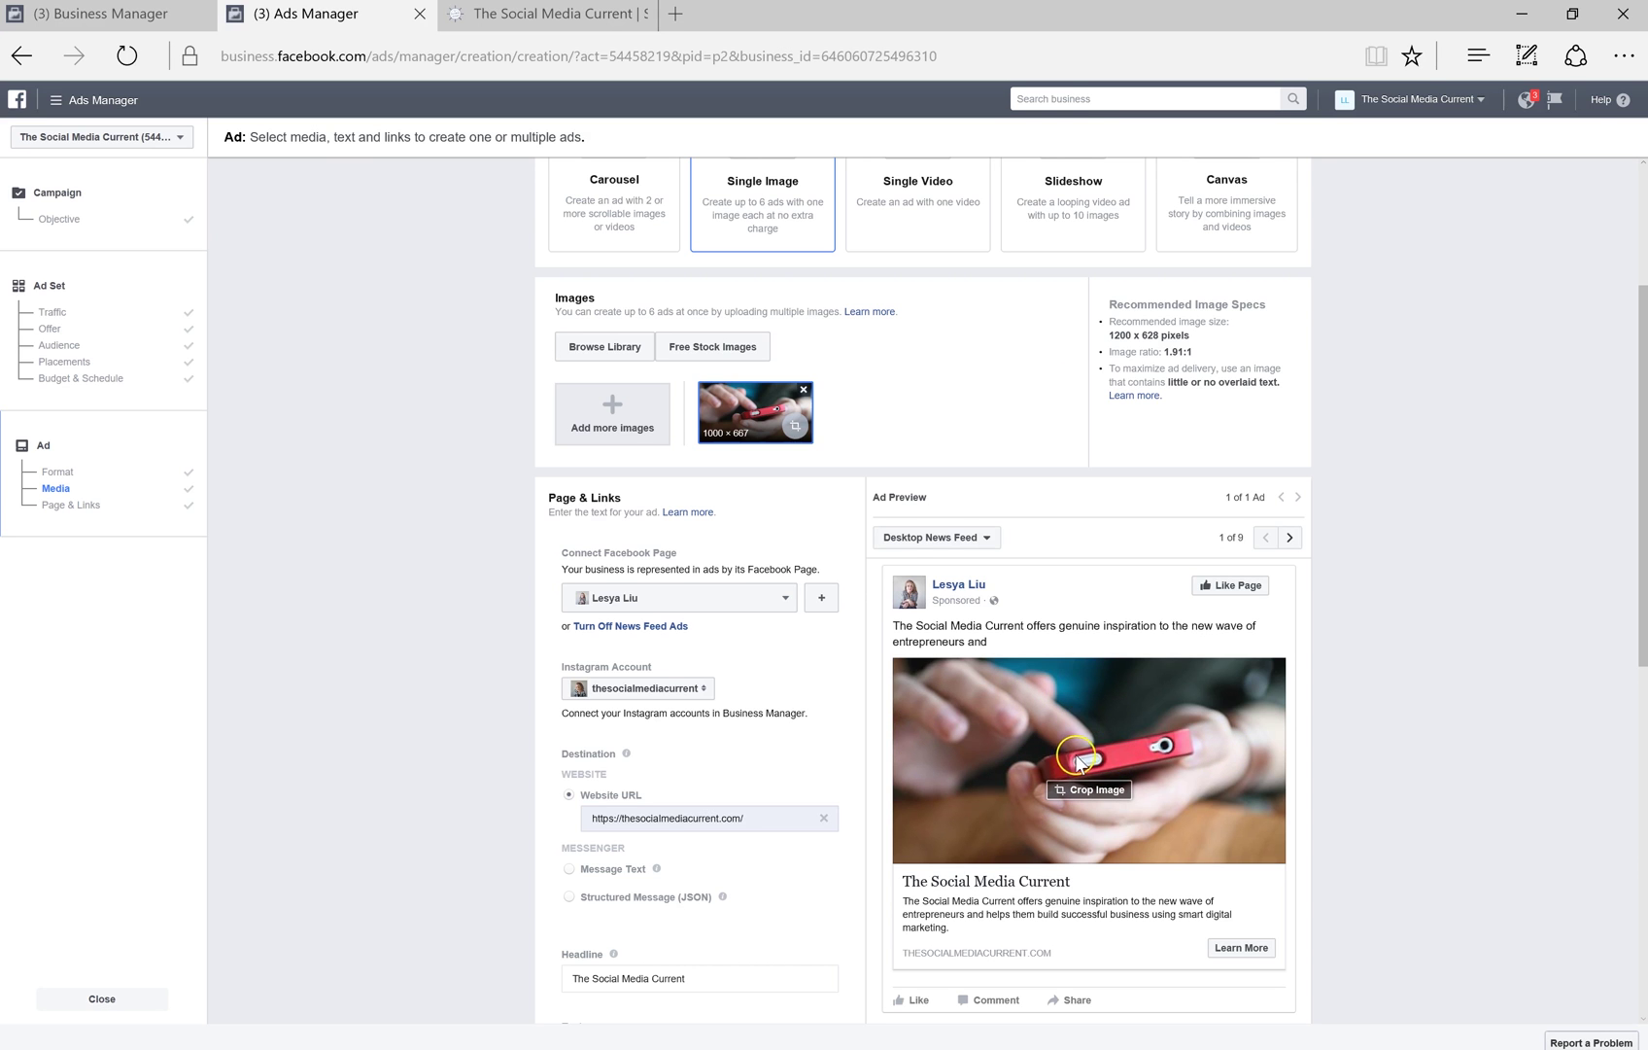
Step: Append 'Free Challenge' to the ad headline
scroll(330, 707, "down", 2)
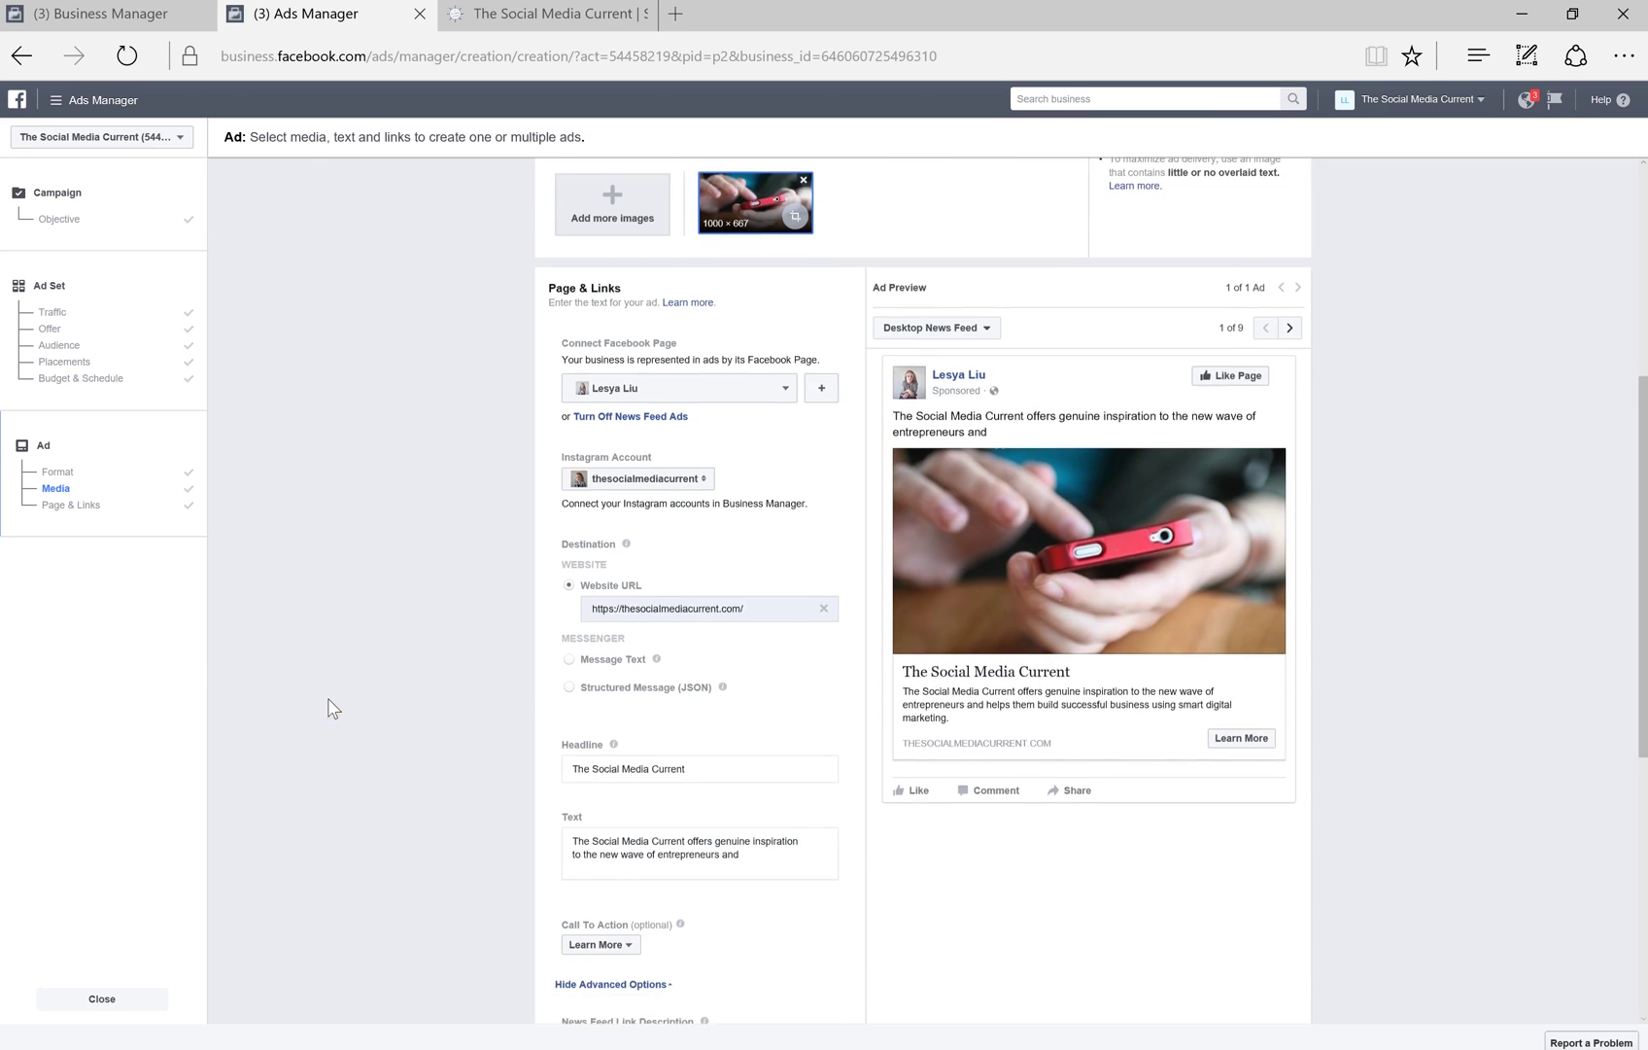
scroll(330, 708, "down", 1)
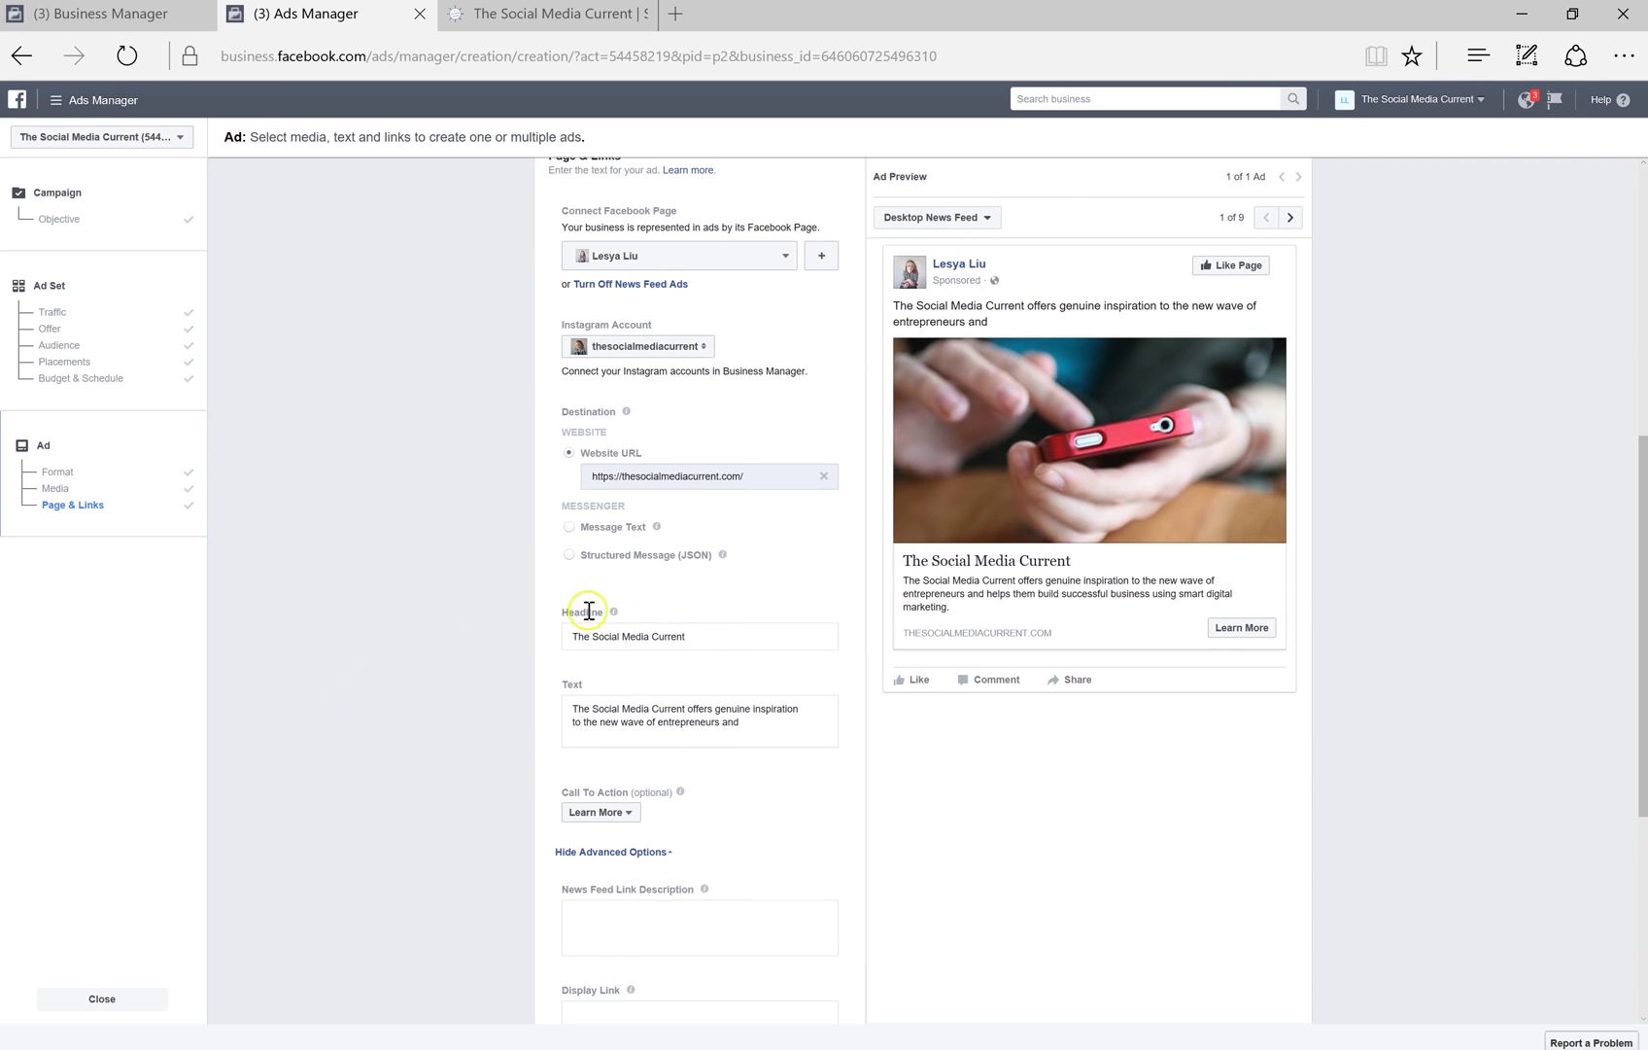
left_click(749, 636)
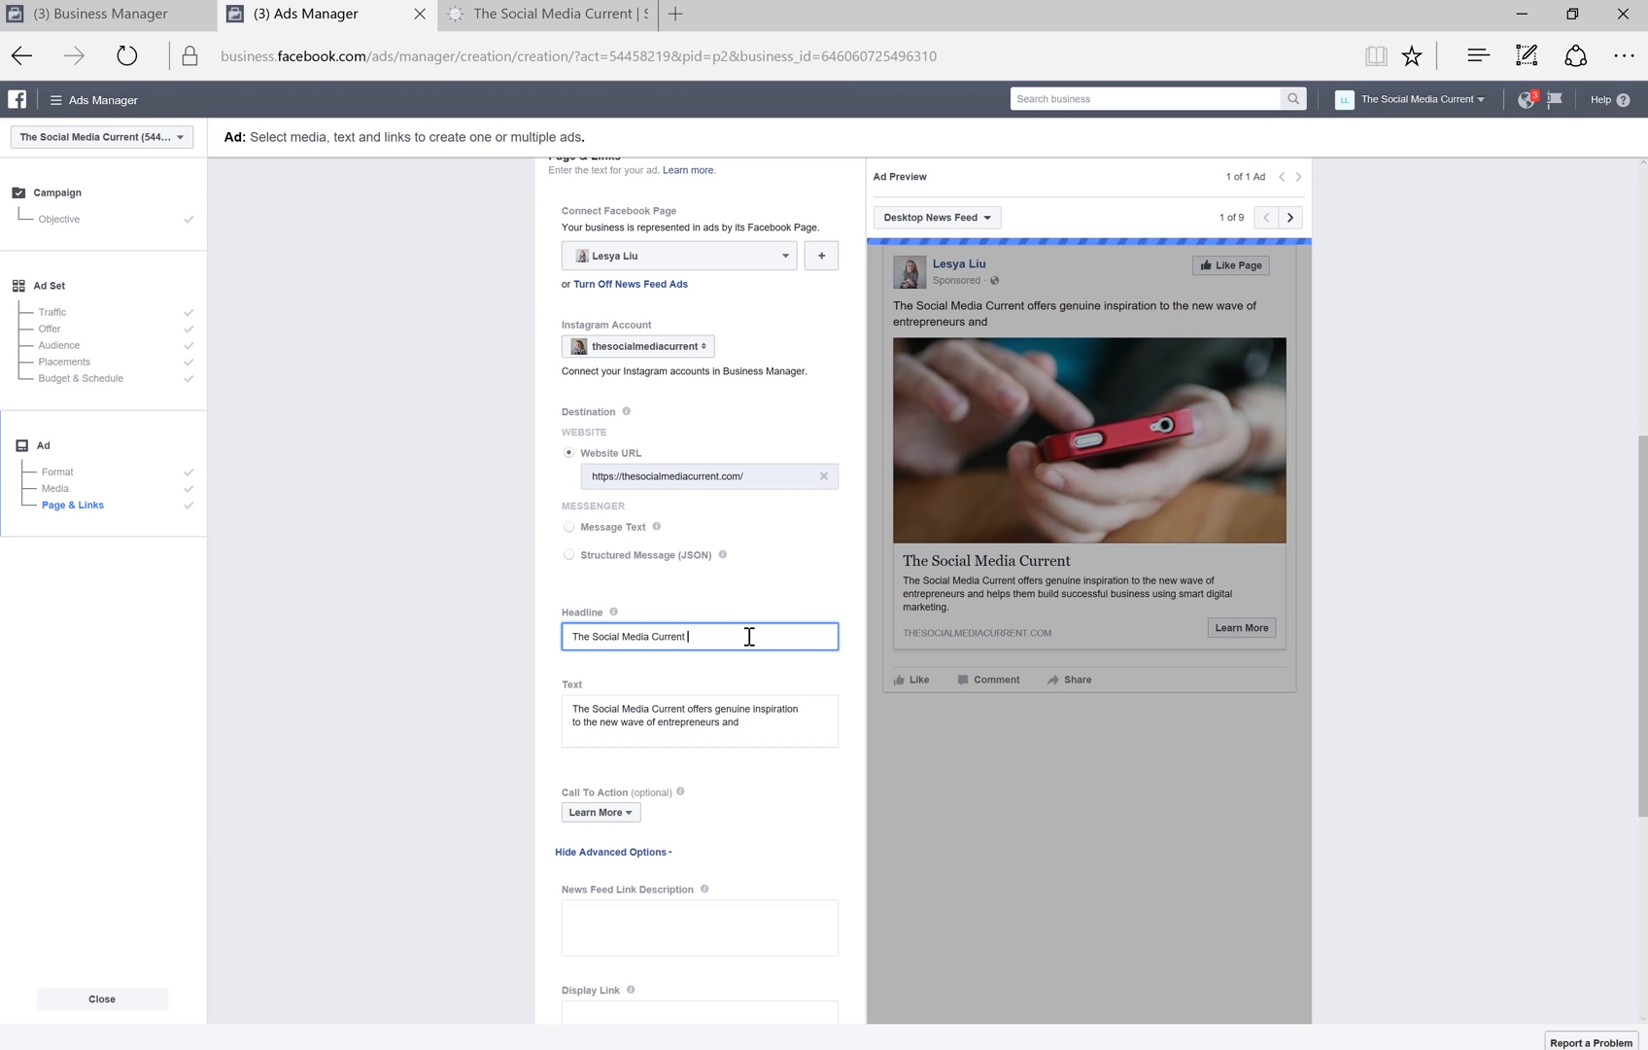
type("Free Chal")
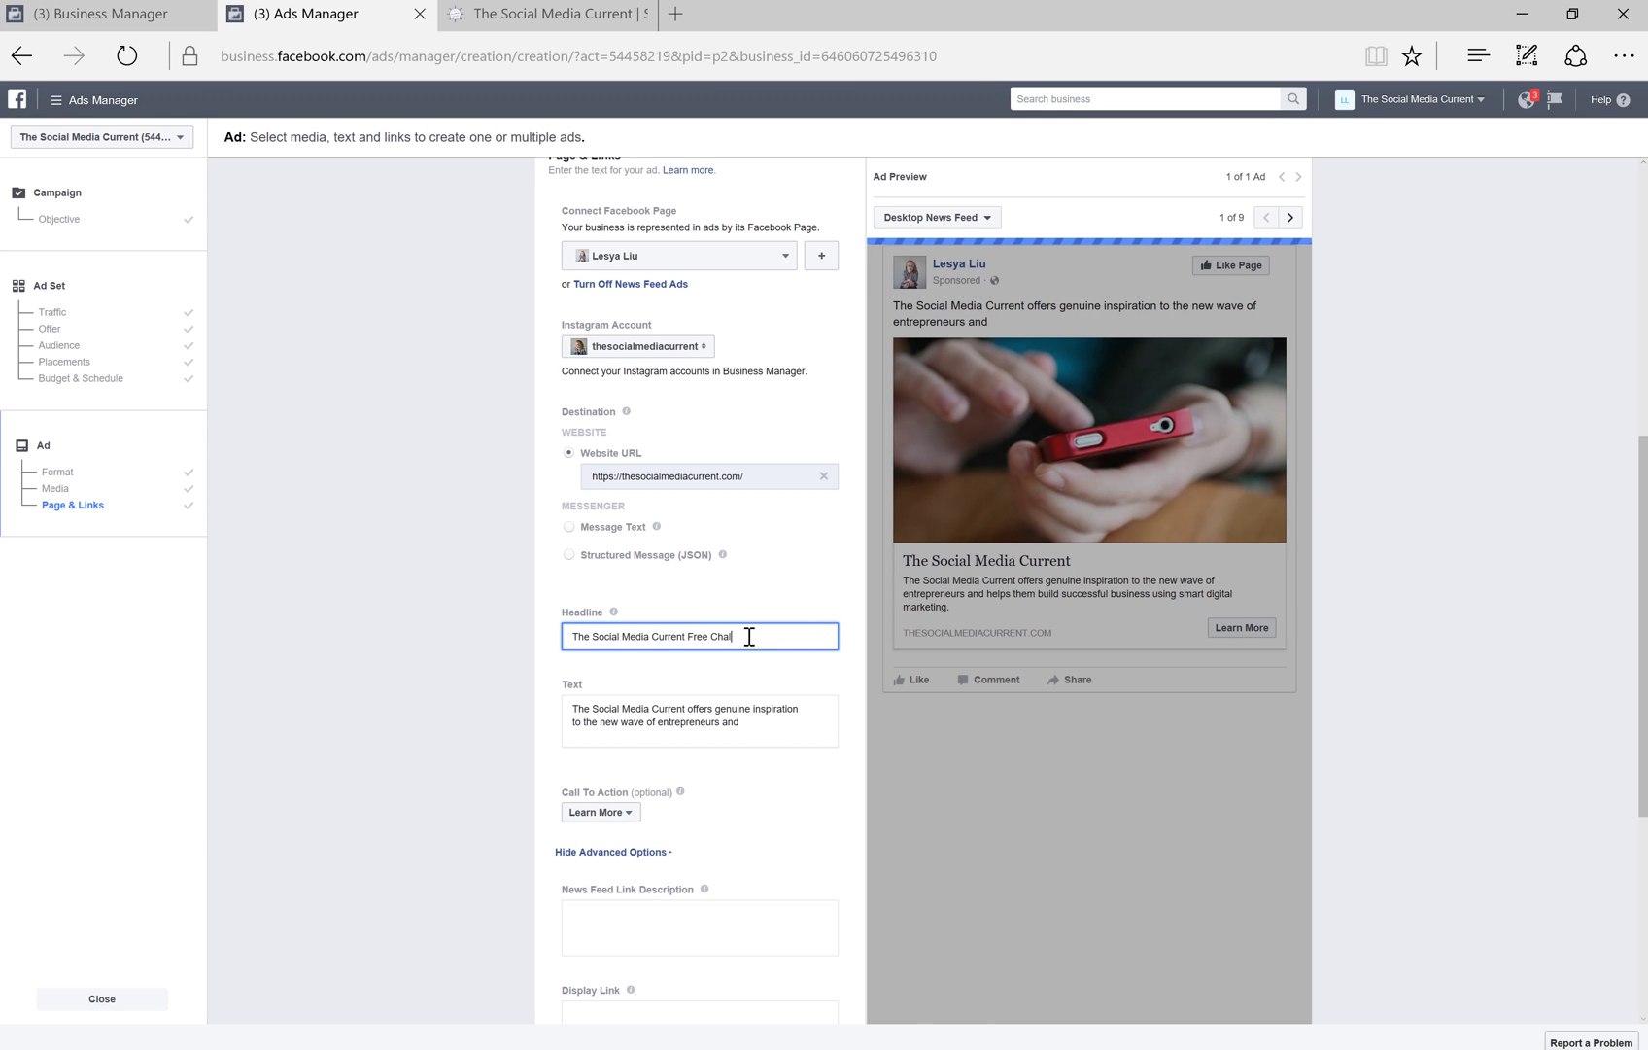
type("lenge")
Step: Append 'helps small businesses run profitable online campaigns.' to the ad text, correcting 'businesses'
left_click(731, 730)
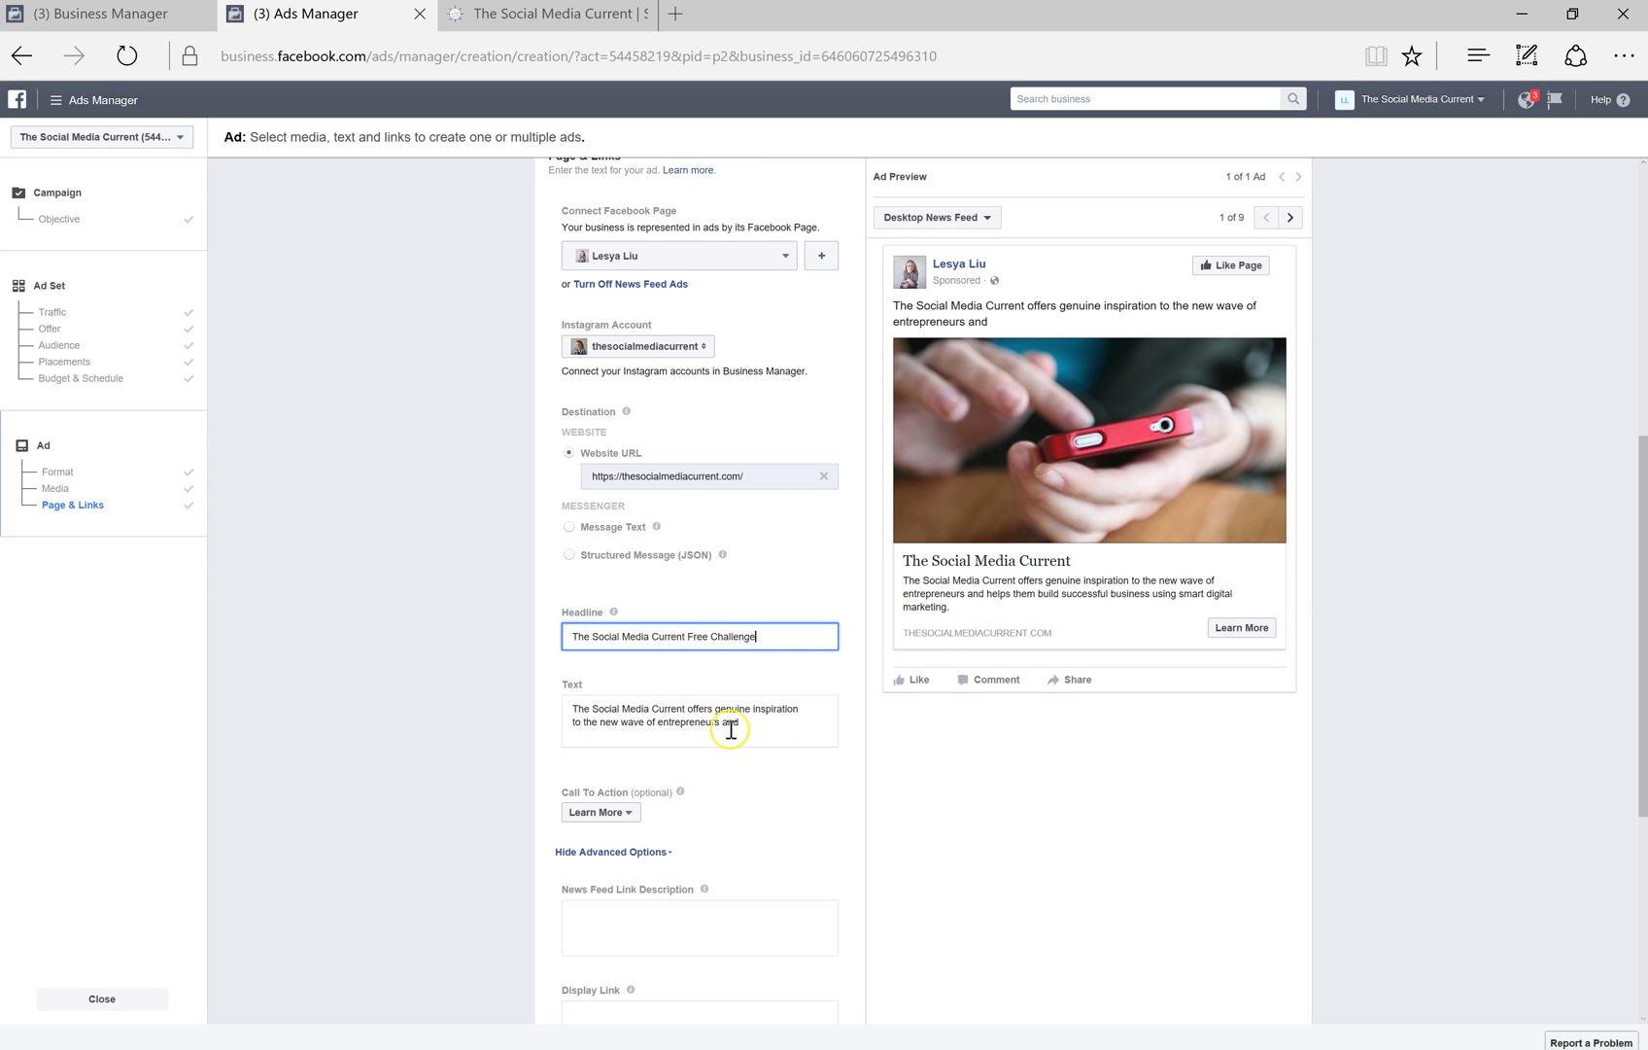
scroll(730, 730, "down", 2)
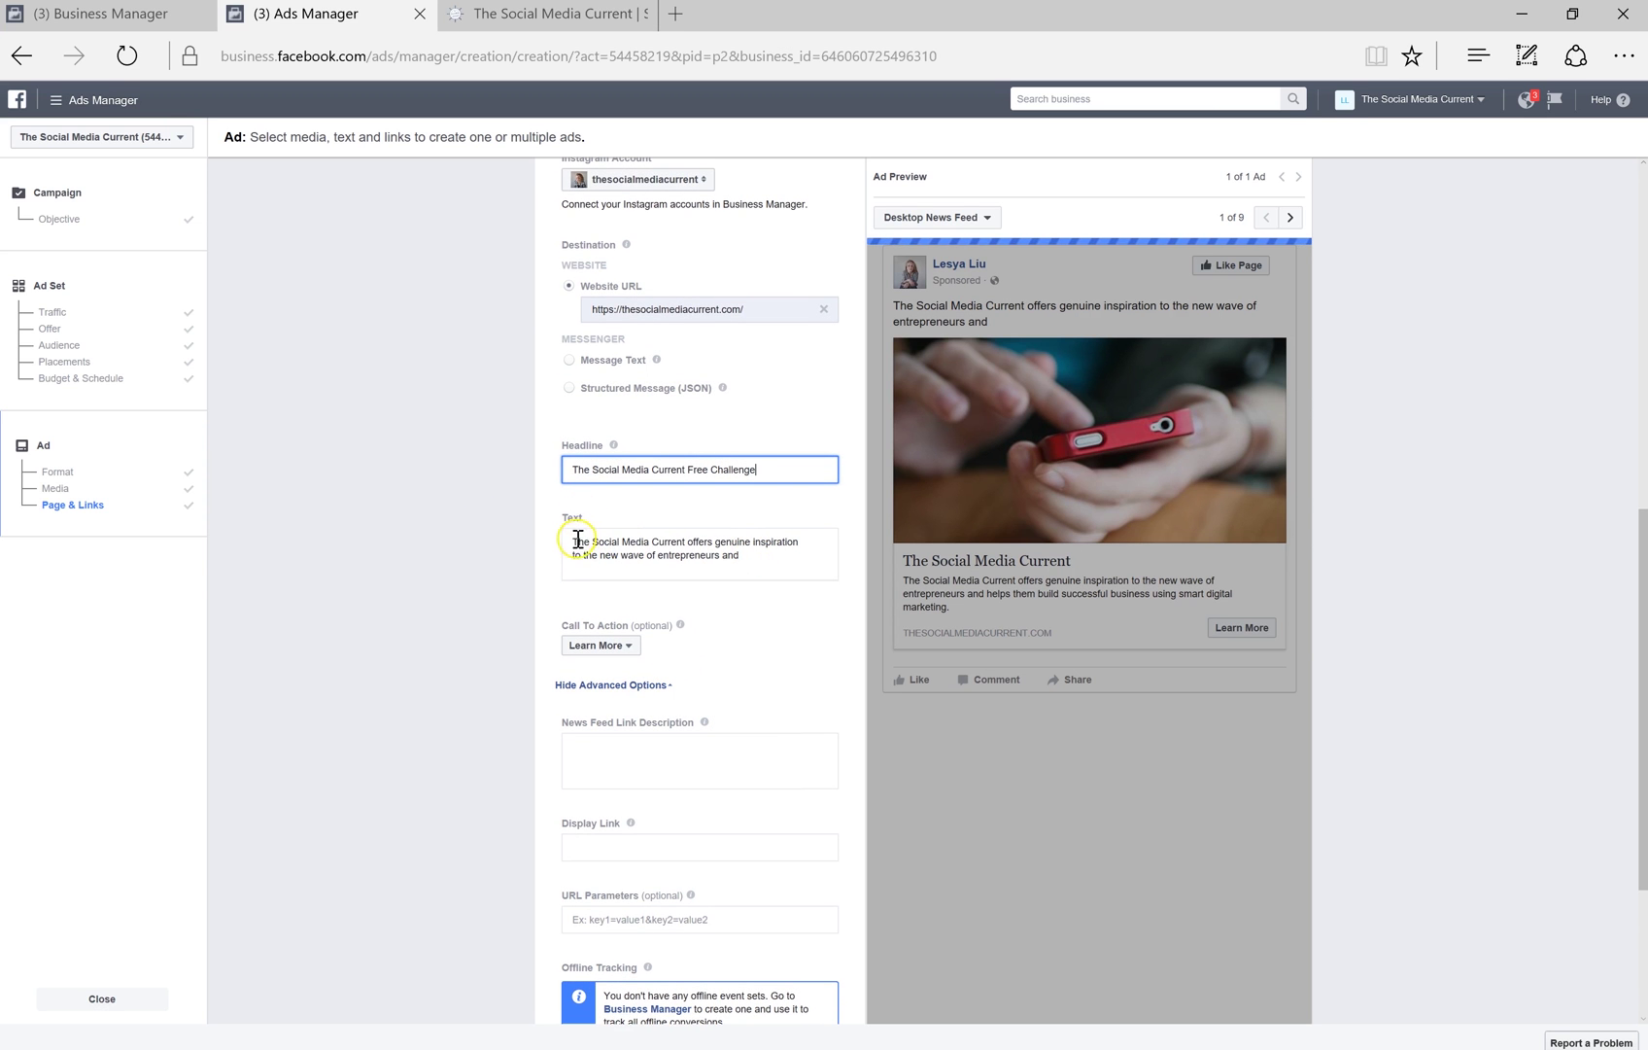
left_click(747, 555)
left_click(771, 573)
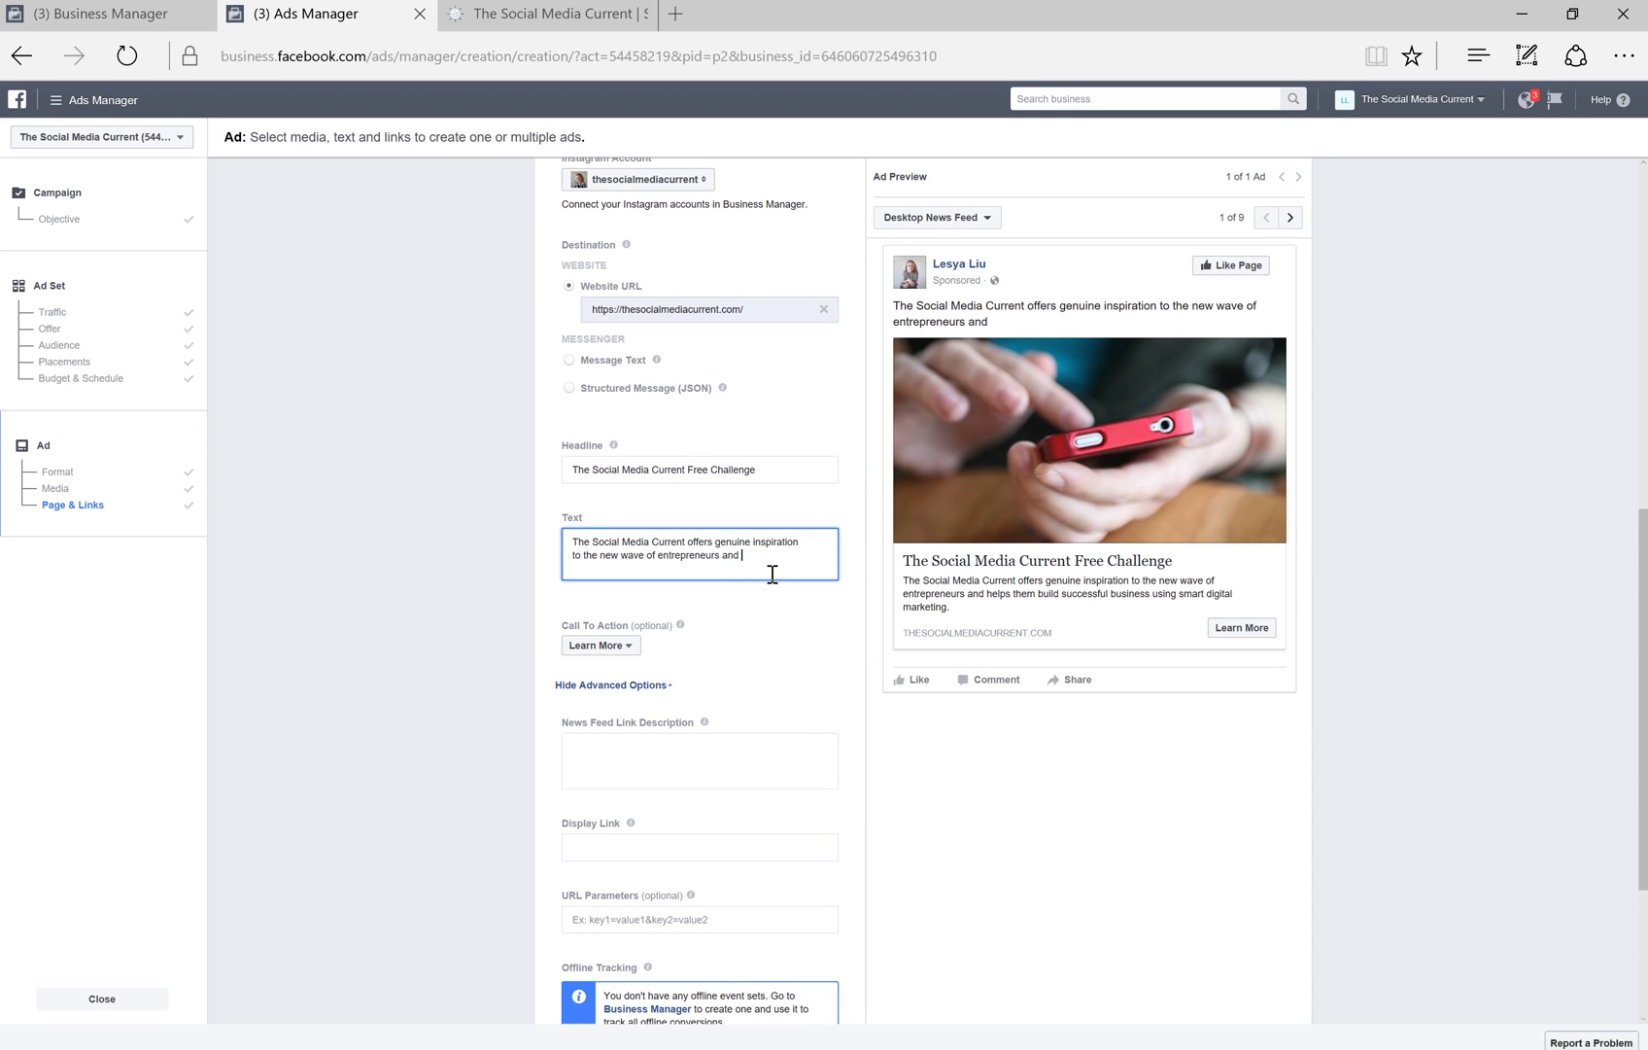
type("helps small ")
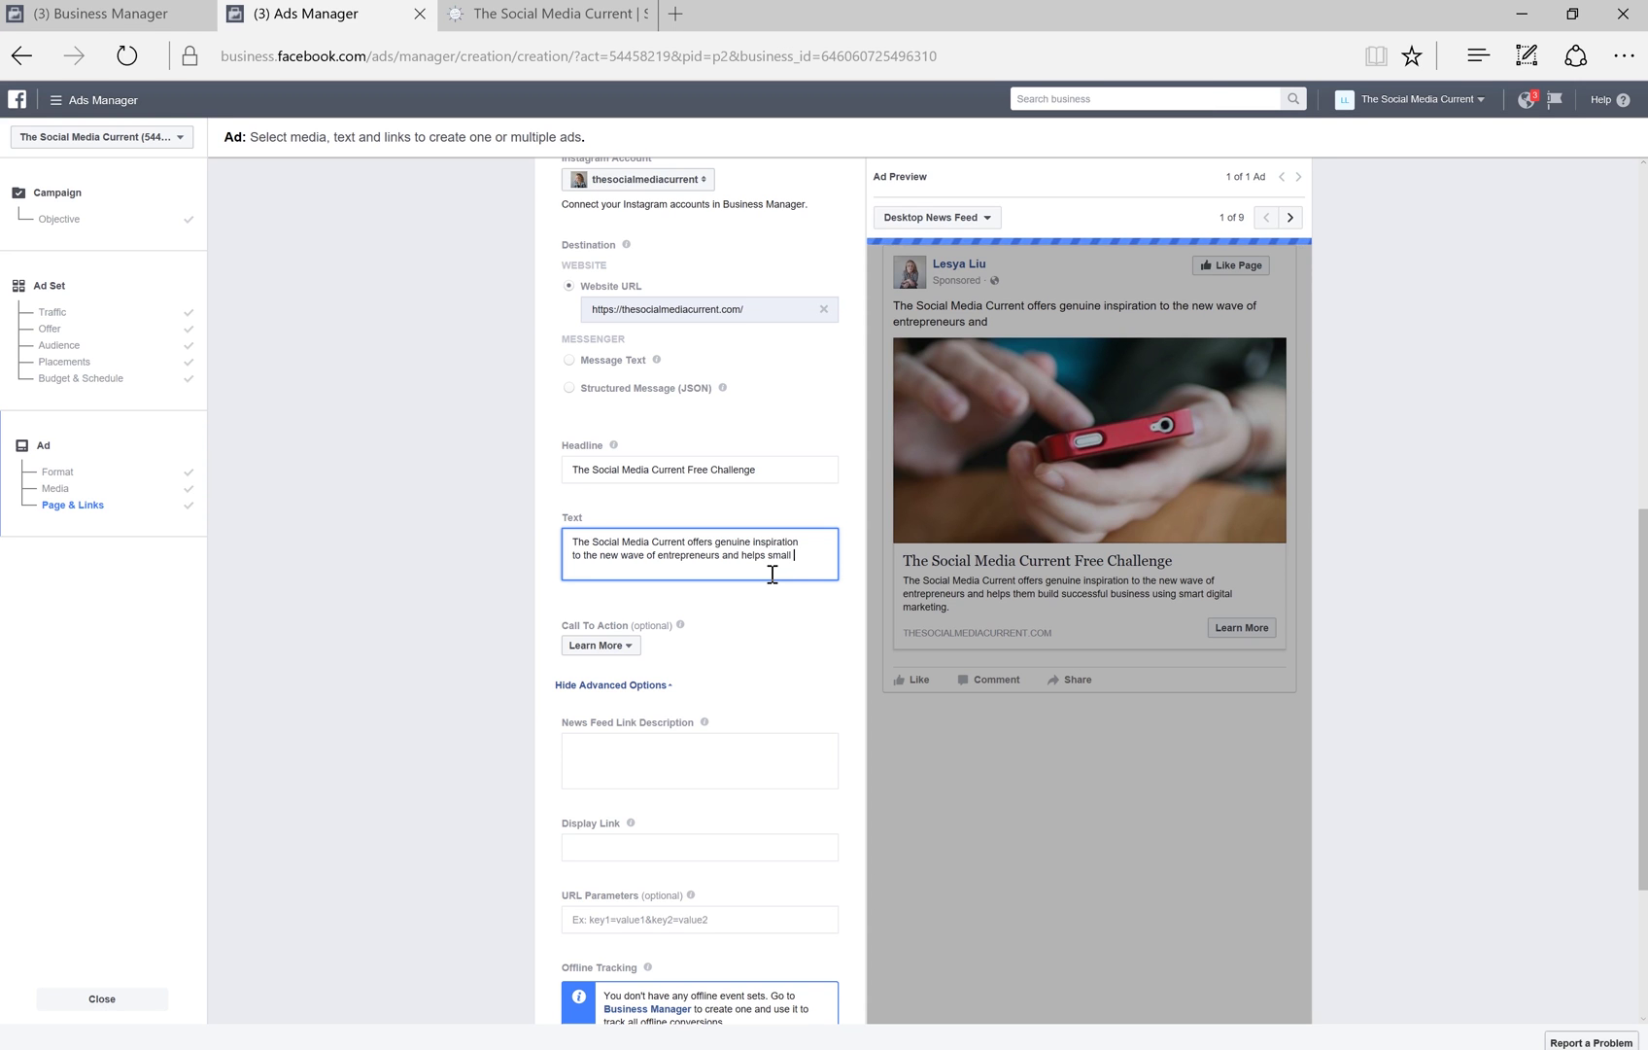
type("bsuinesses run profitable online")
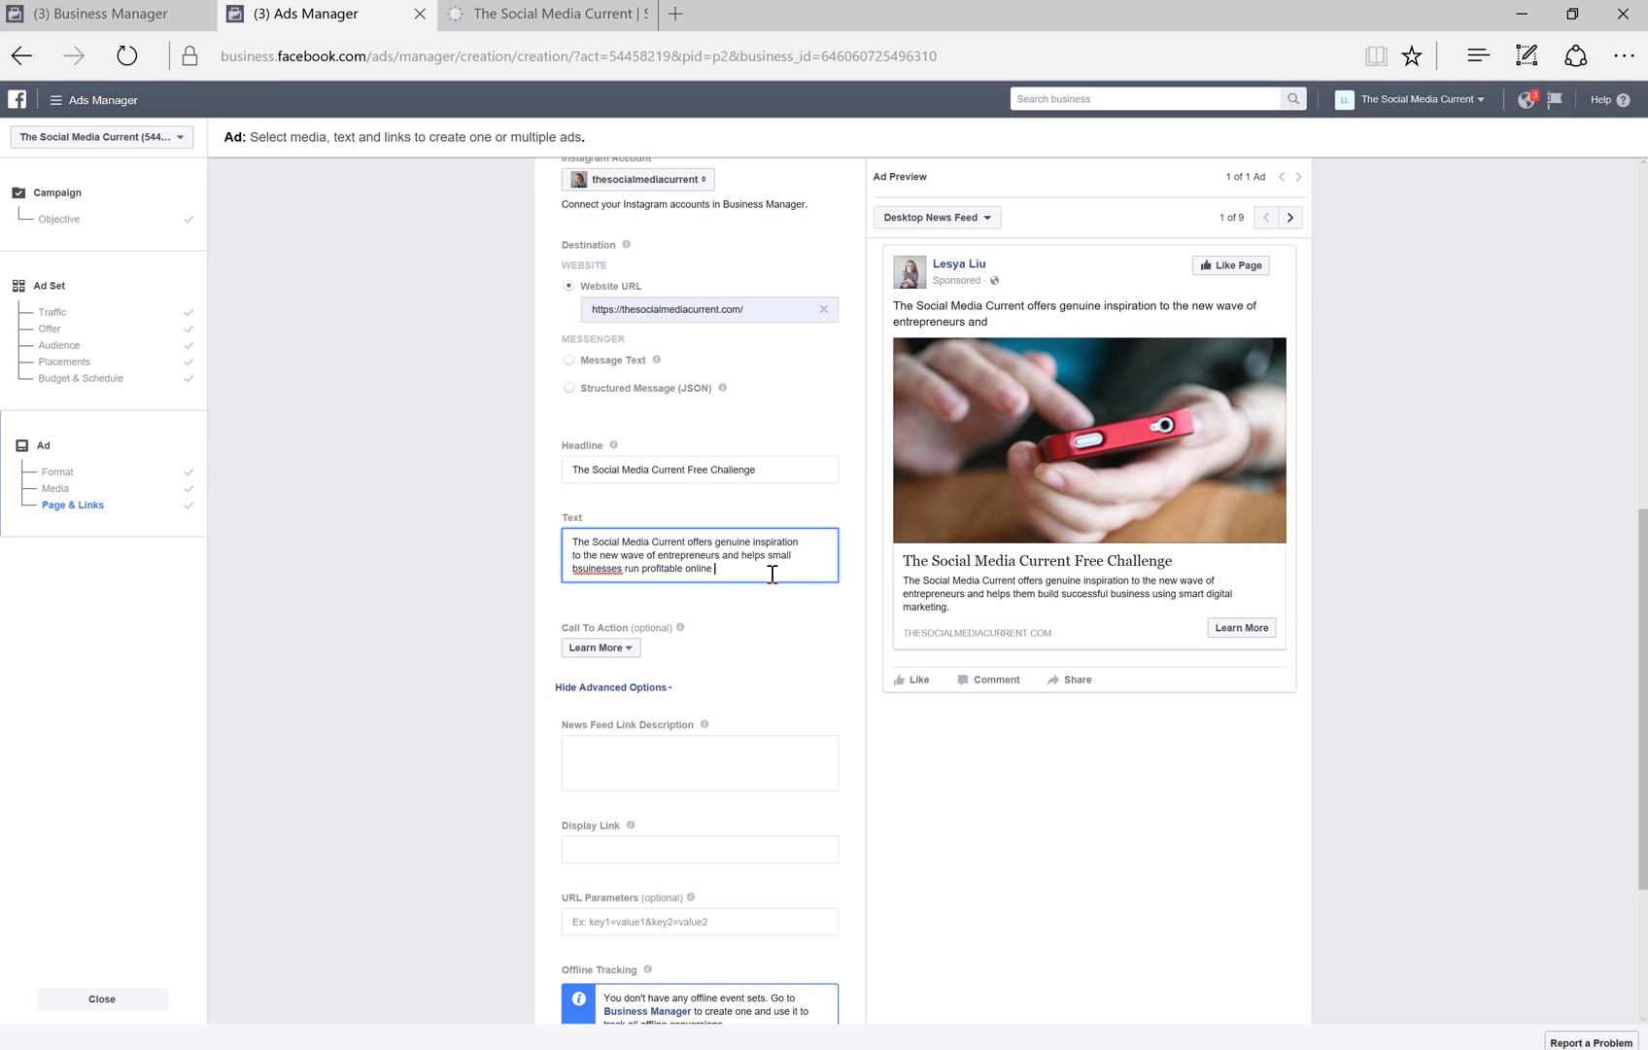
type(" campaigns.")
right_click(591, 568)
left_click(602, 603)
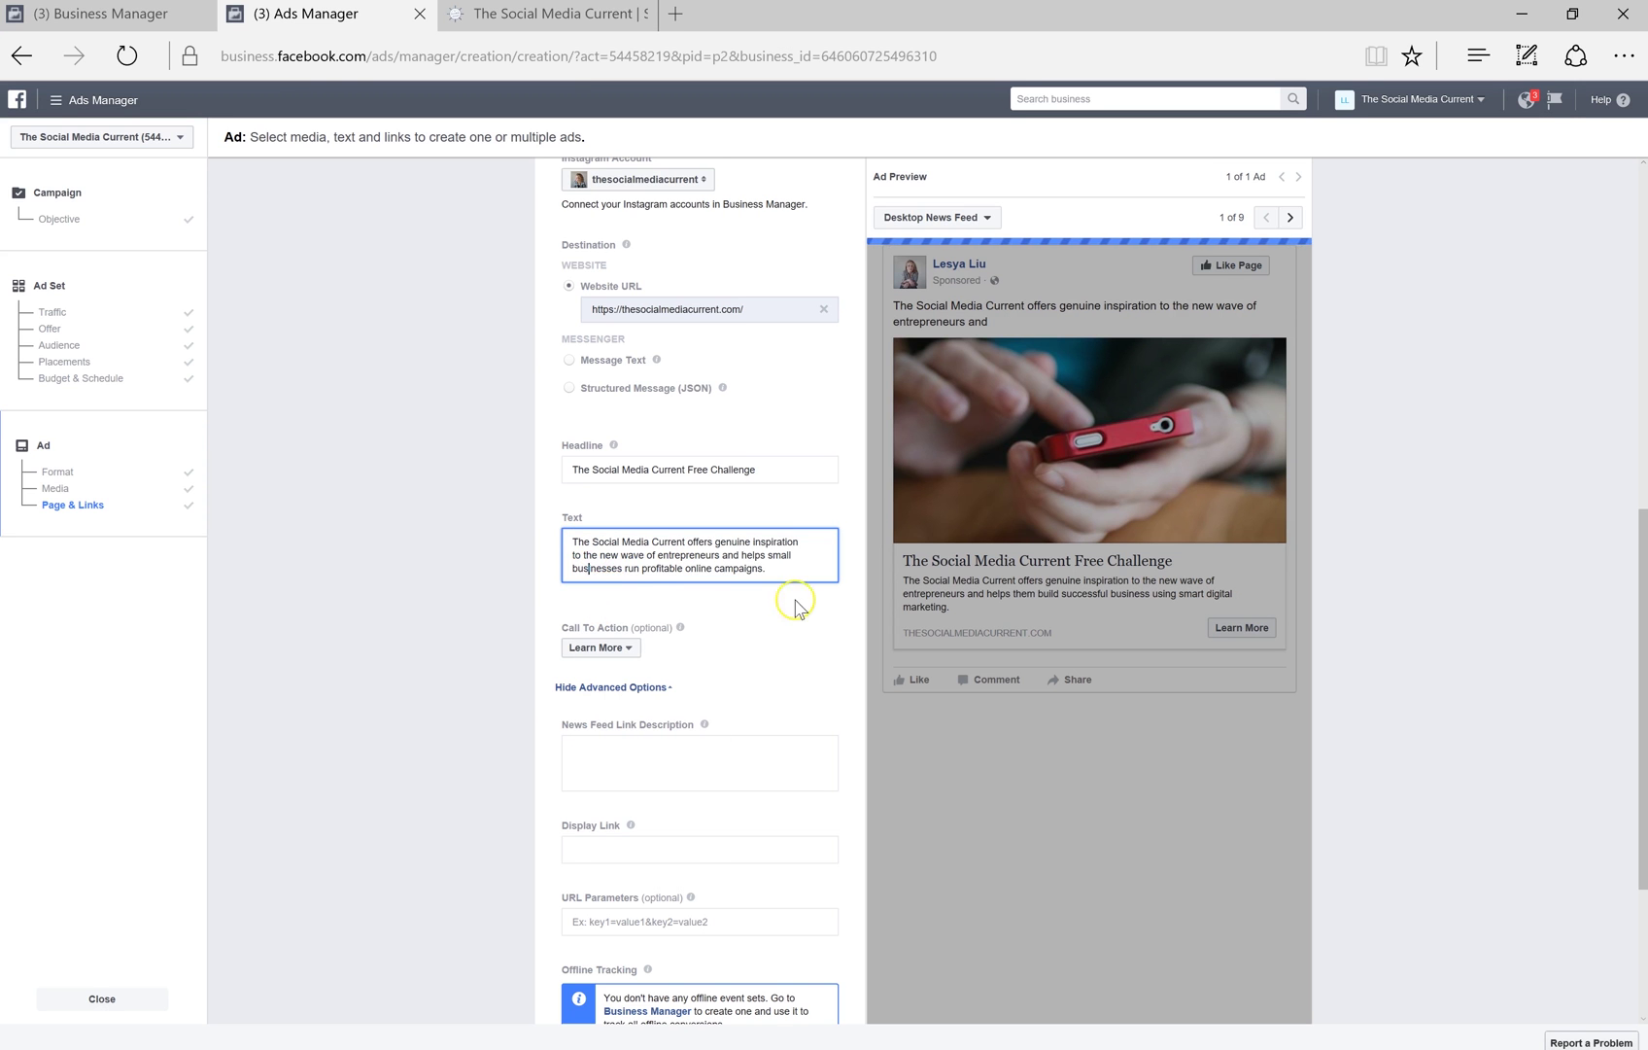
scroll(661, 622, "down", 1)
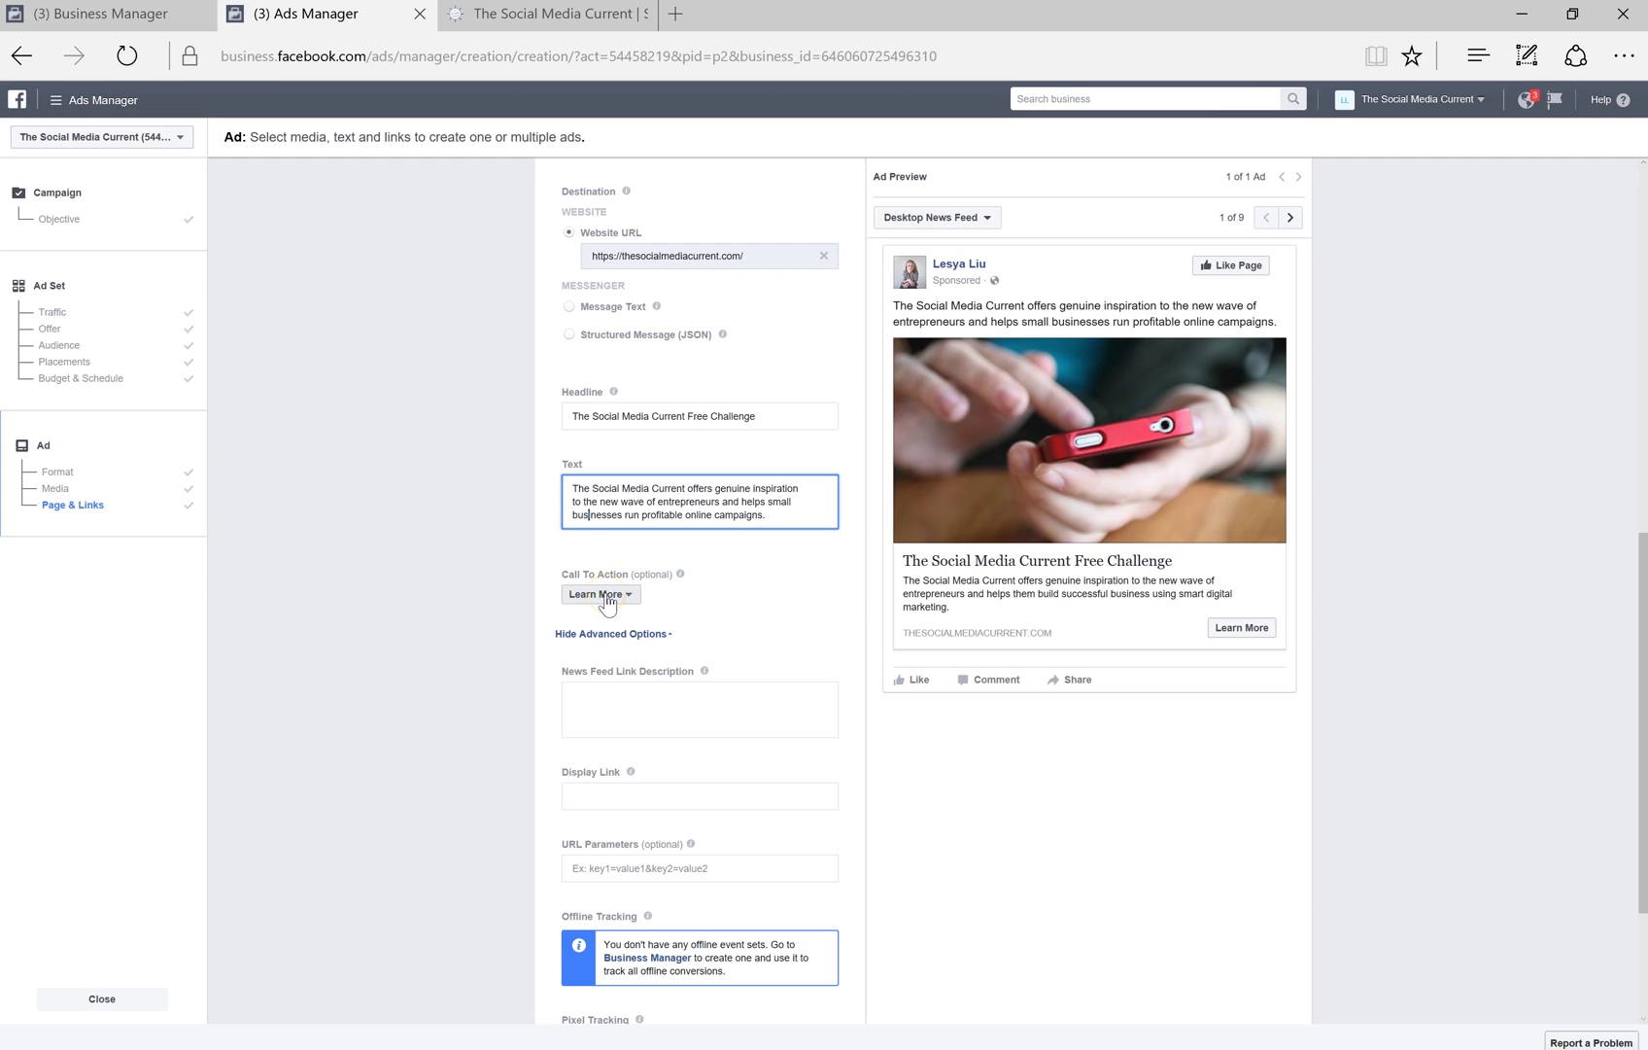
Step: Set the call to action to Contact Us and the link description to 'Click below to learn more.'
left_click(602, 594)
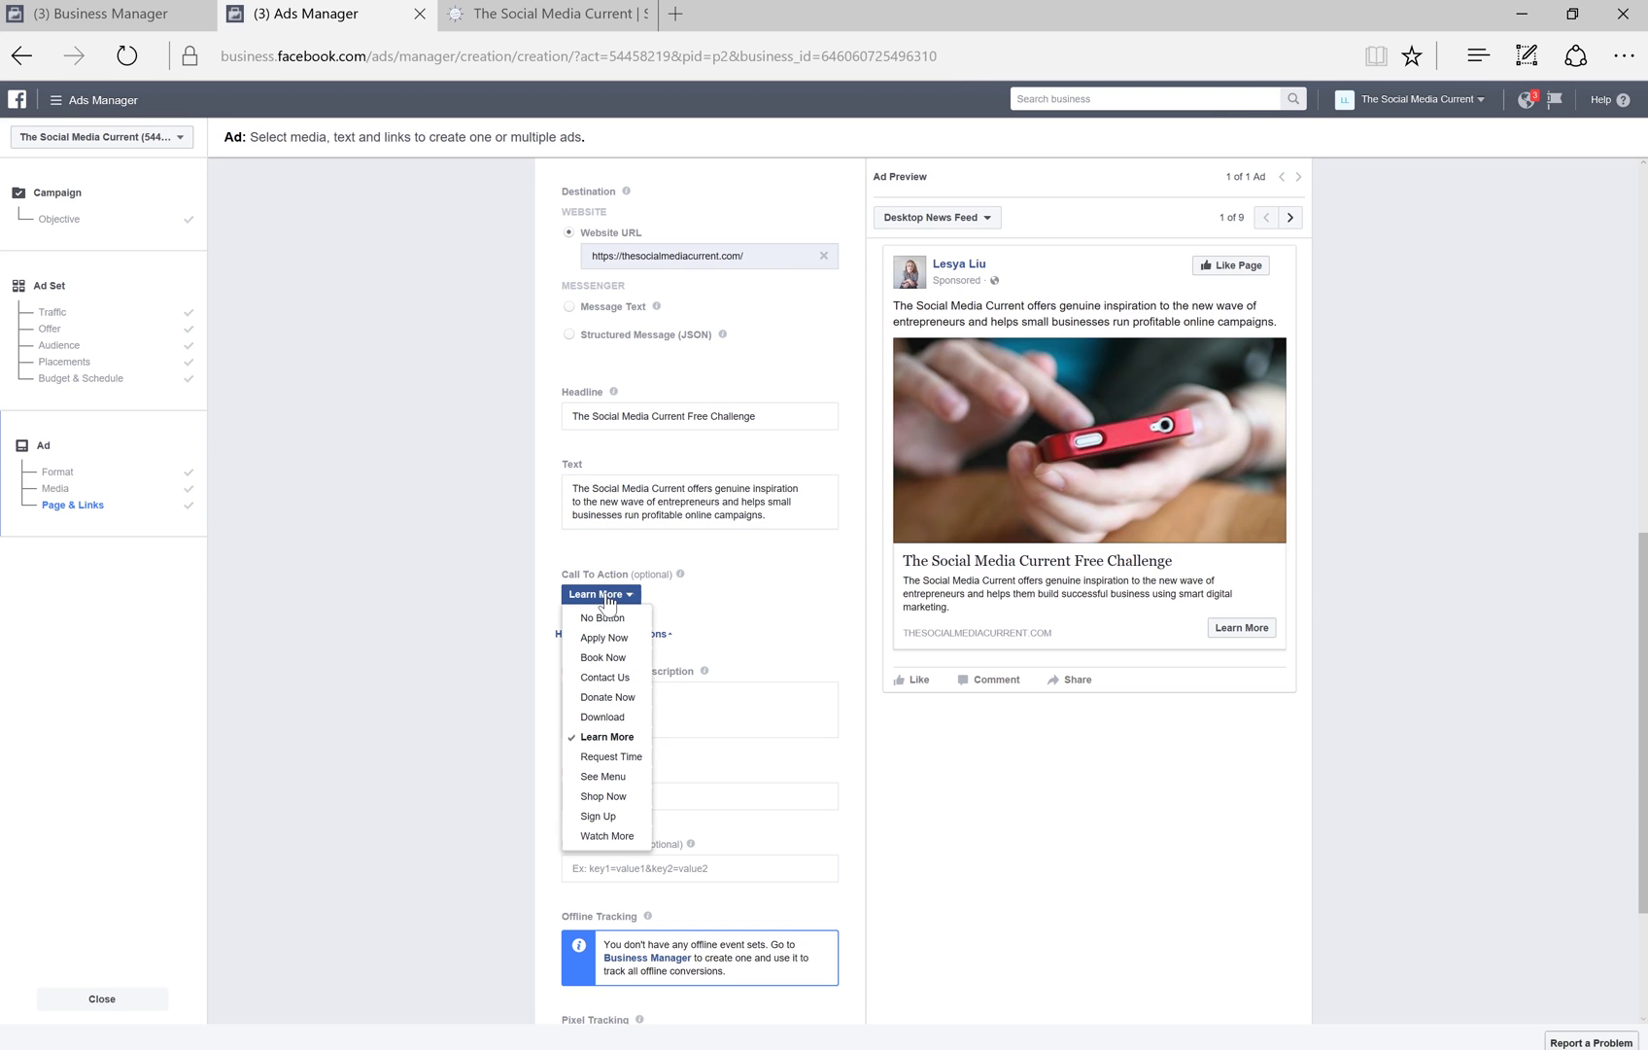
left_click(606, 679)
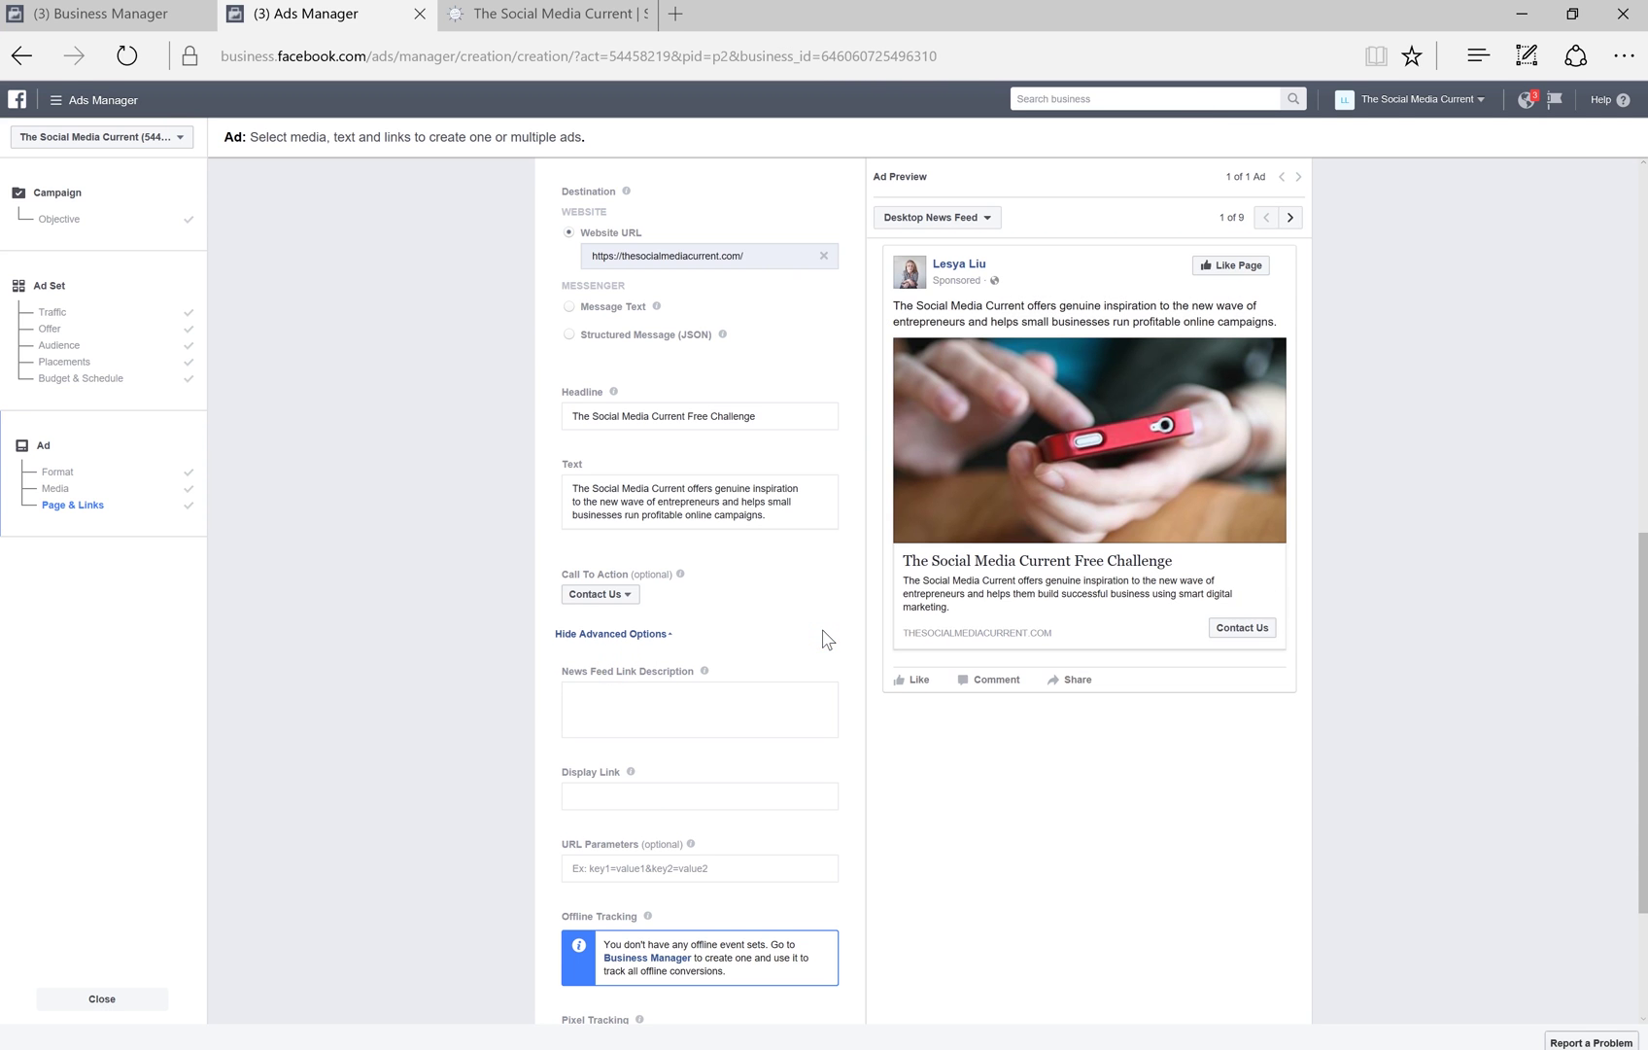
scroll(821, 632, "down", 2)
left_click(633, 587)
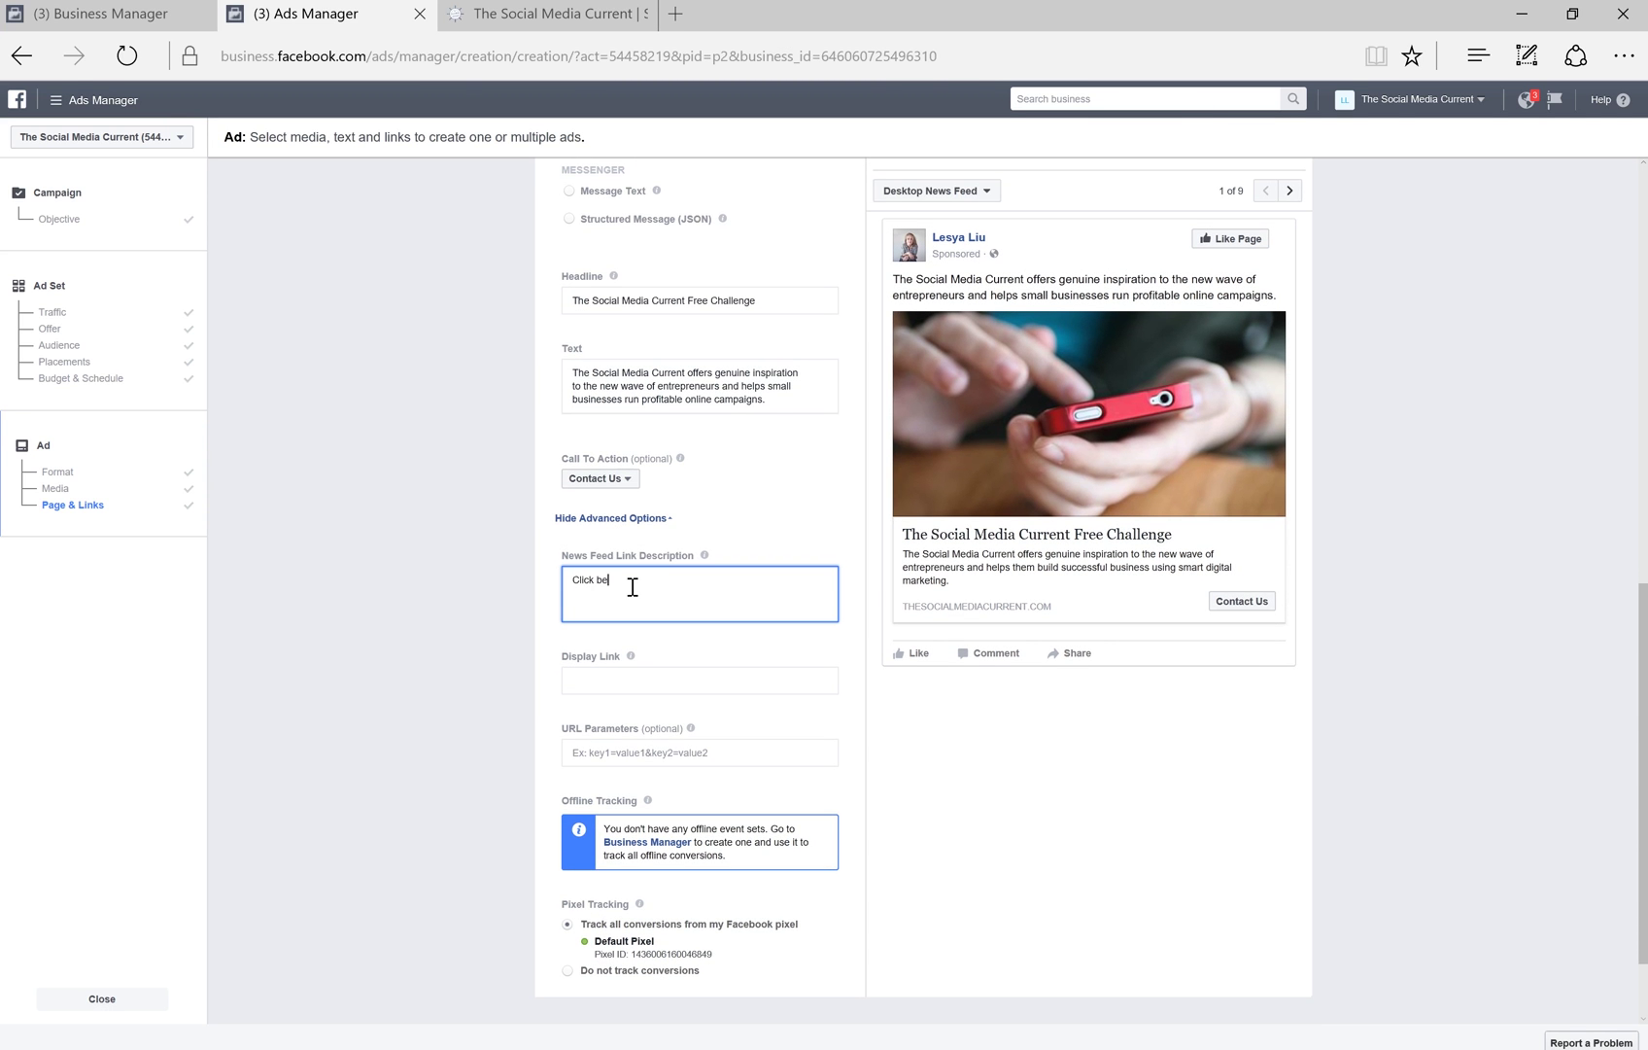
left_click(770, 598)
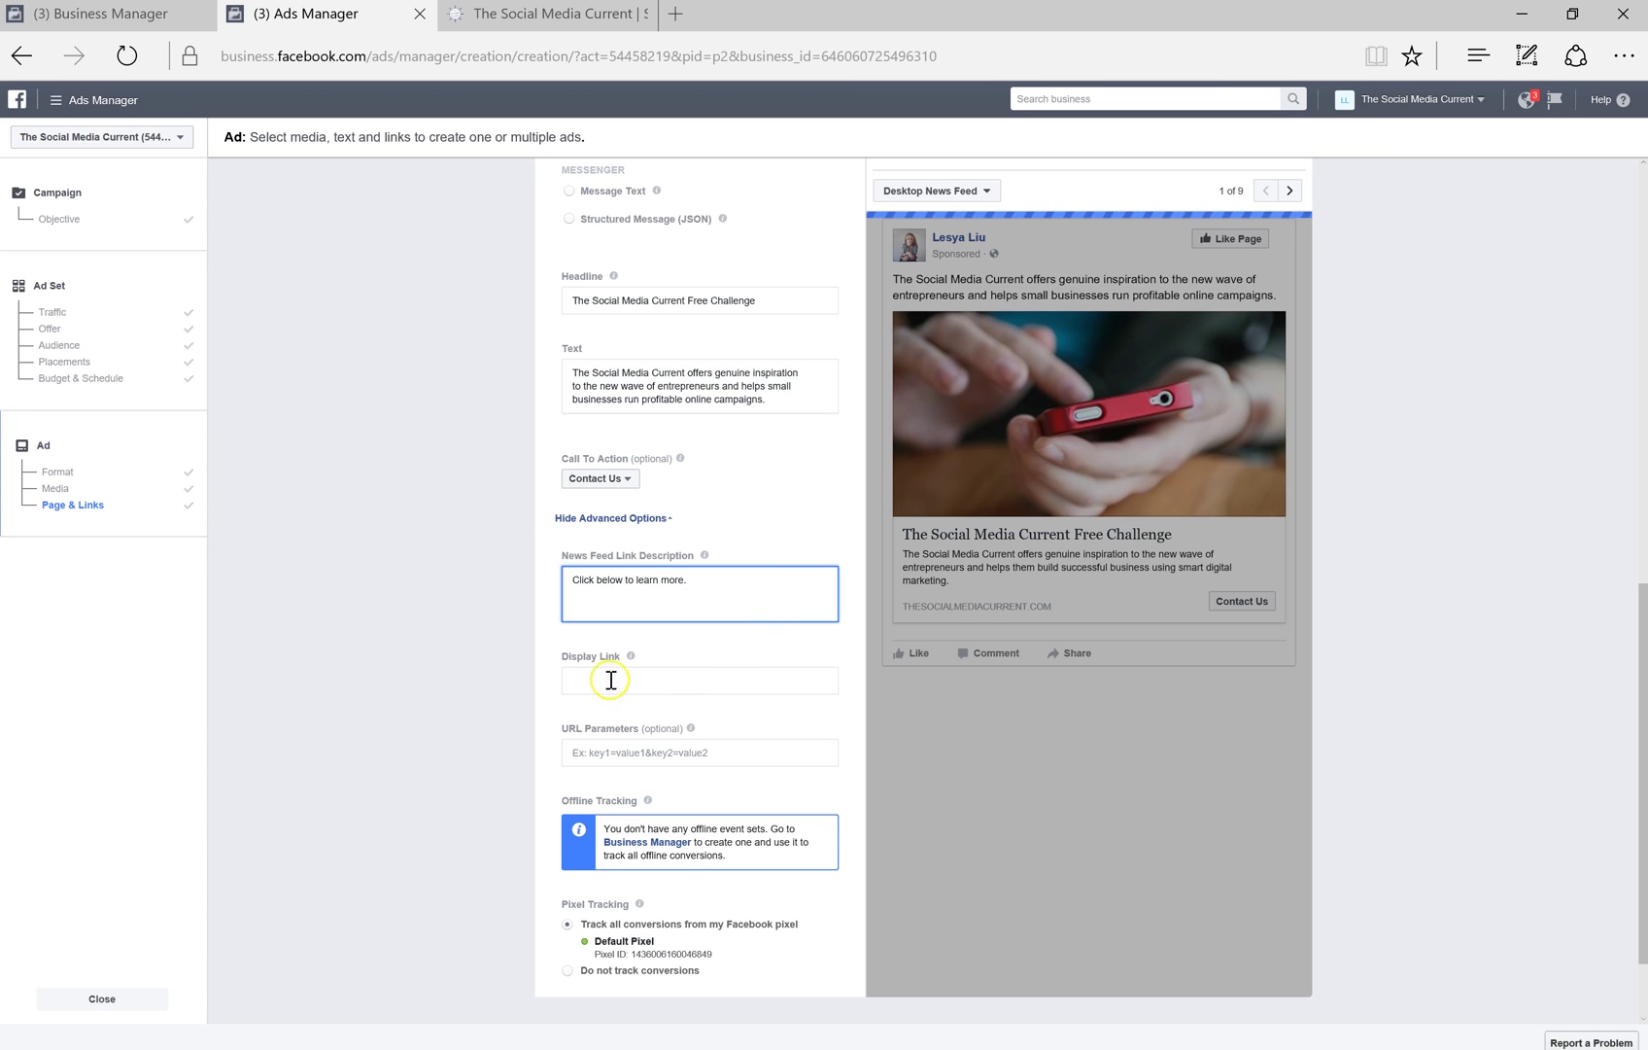
mouse_move(689, 729)
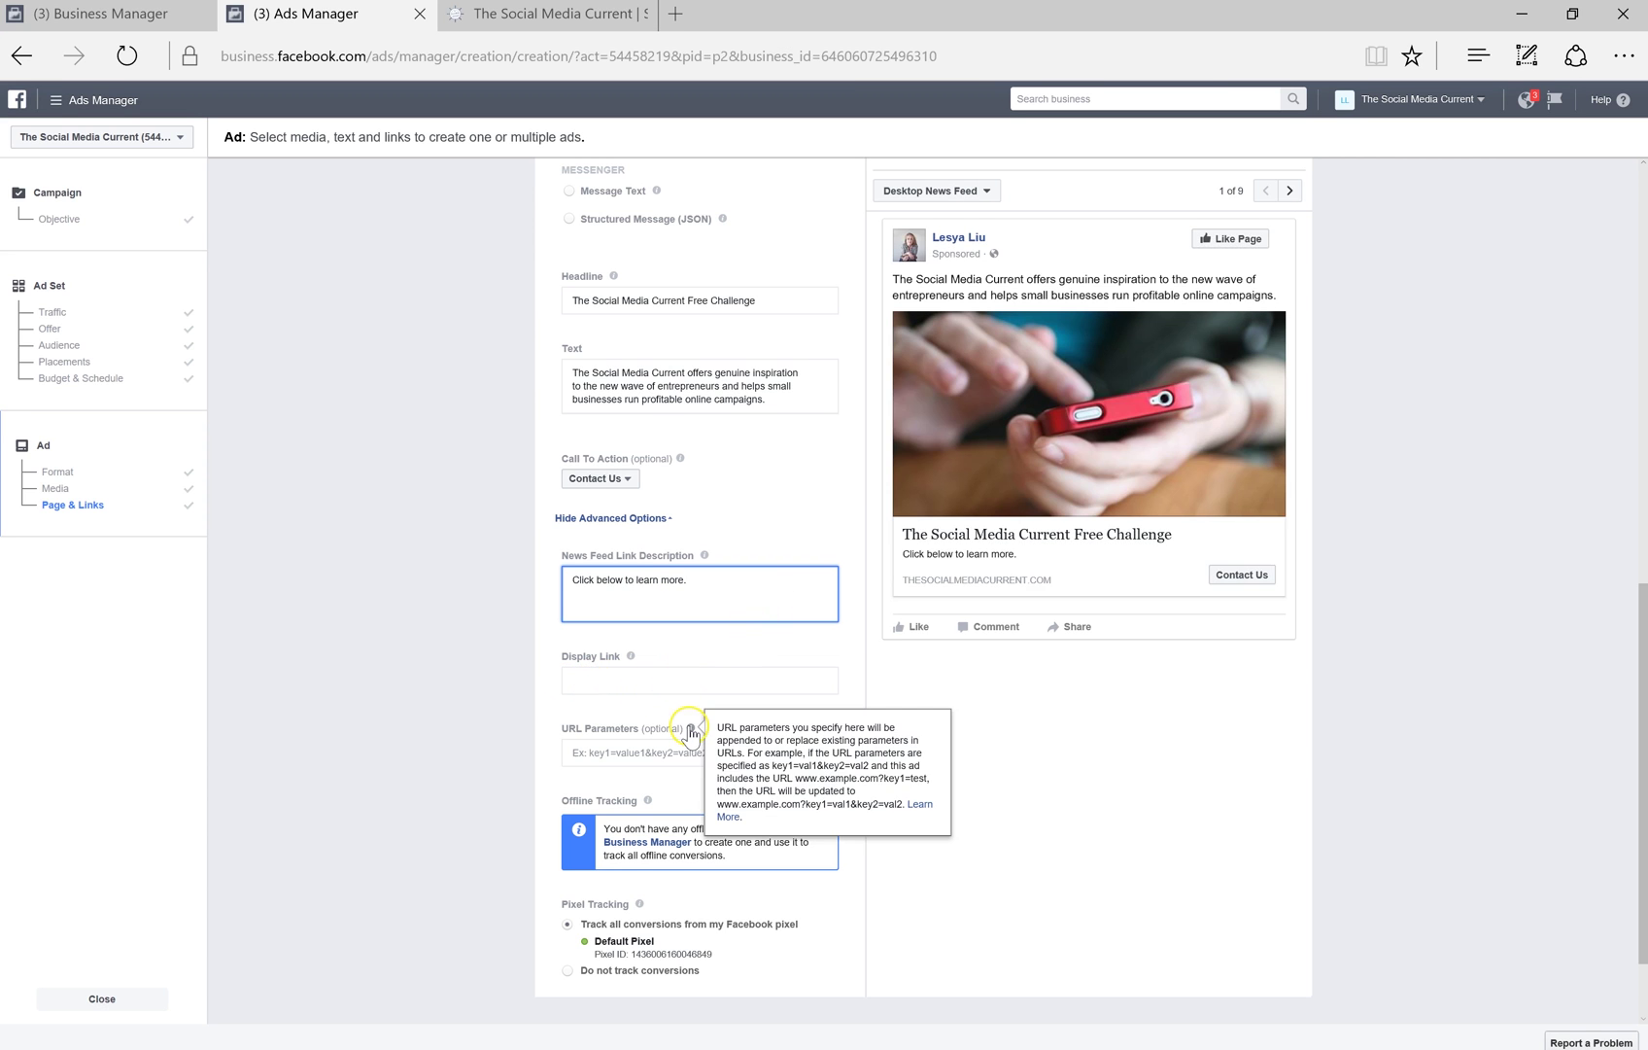
scroll(690, 731, "down", 1)
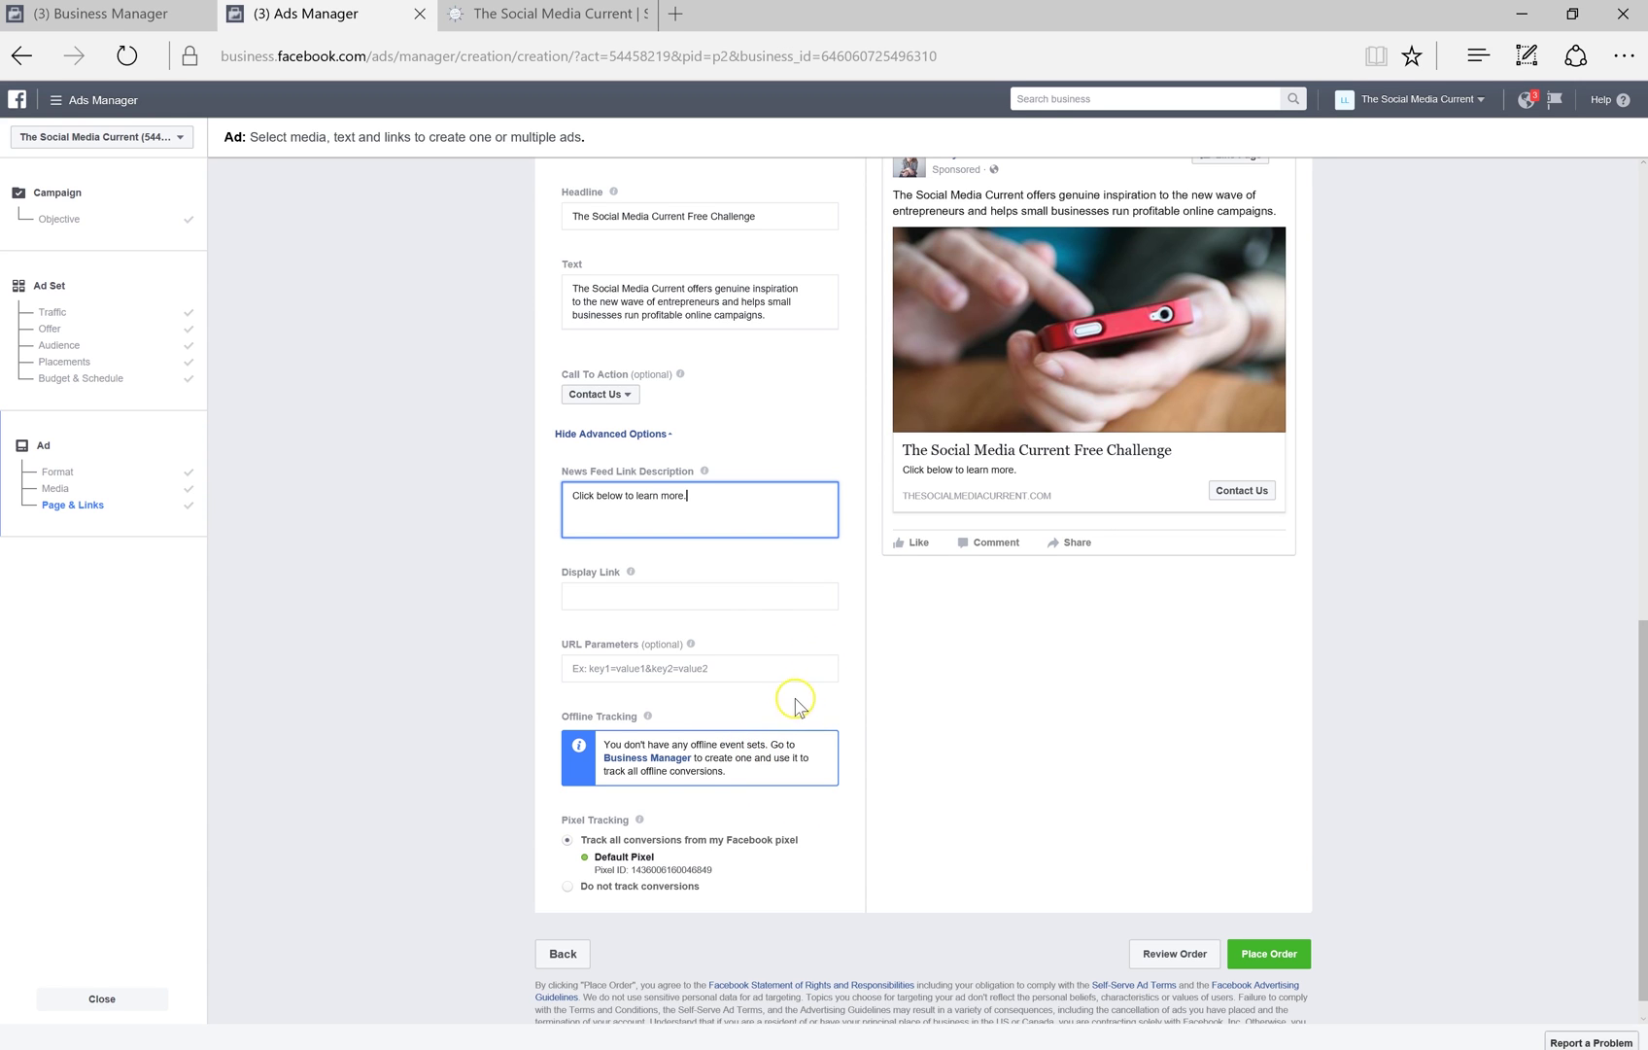
Step: Place the order to submit the ad for review
left_click(1273, 957)
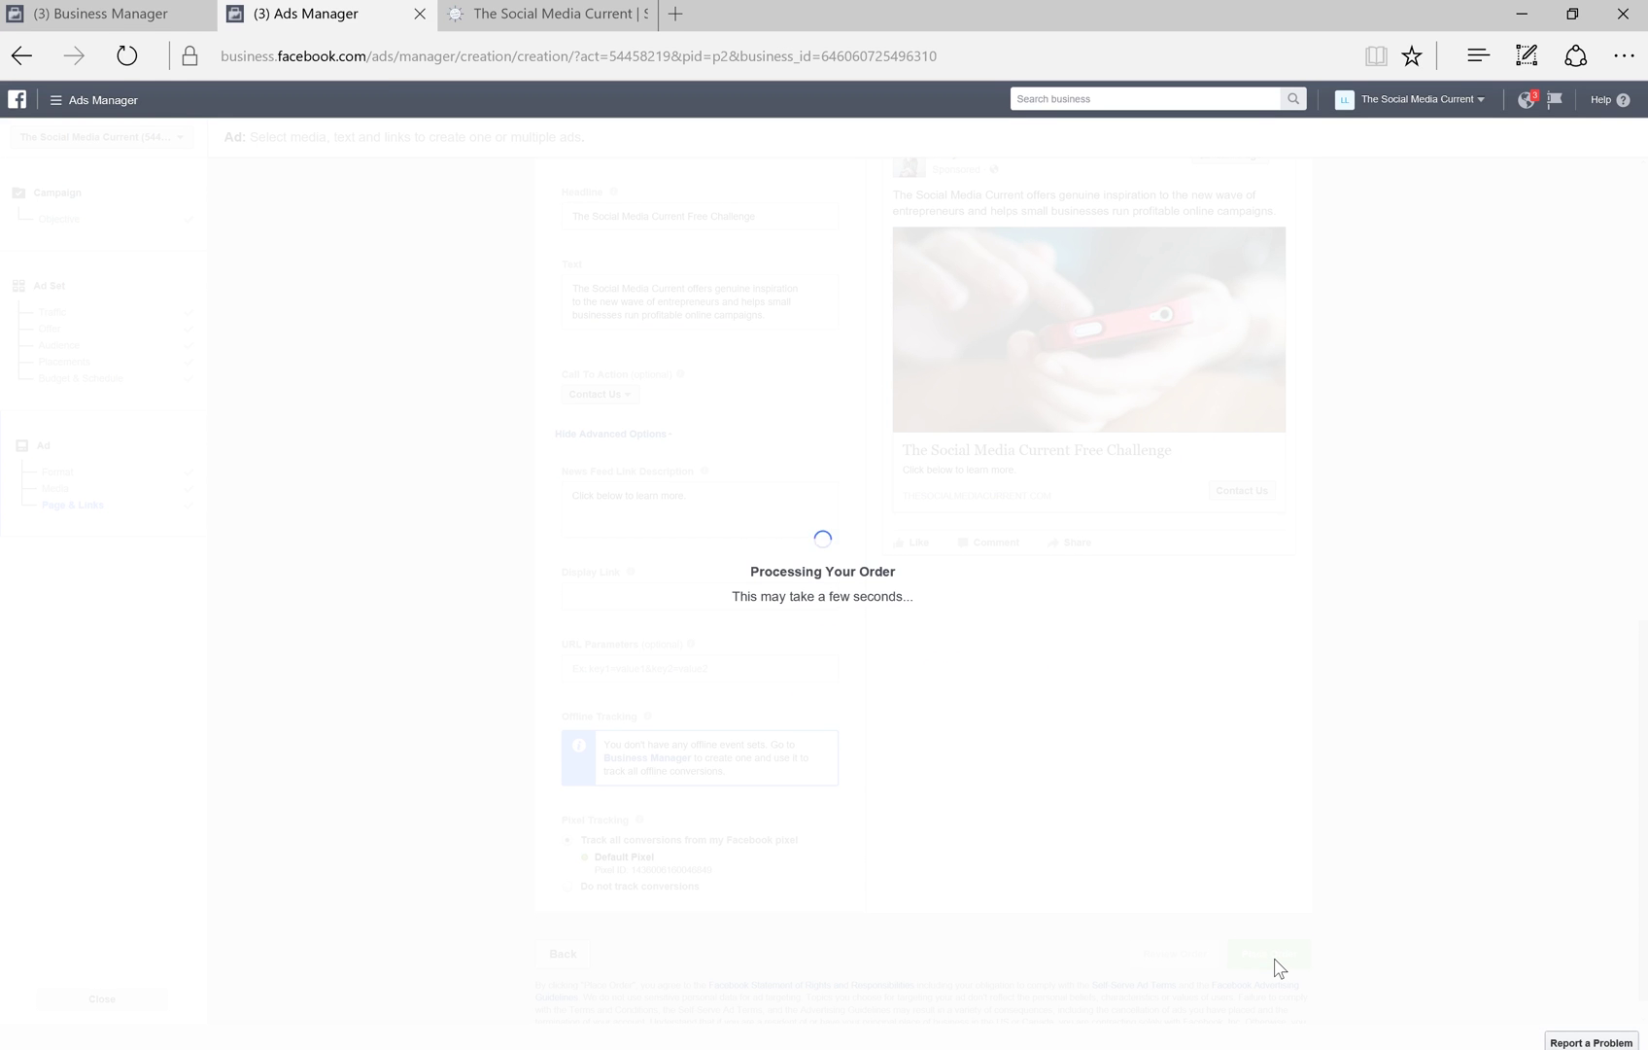